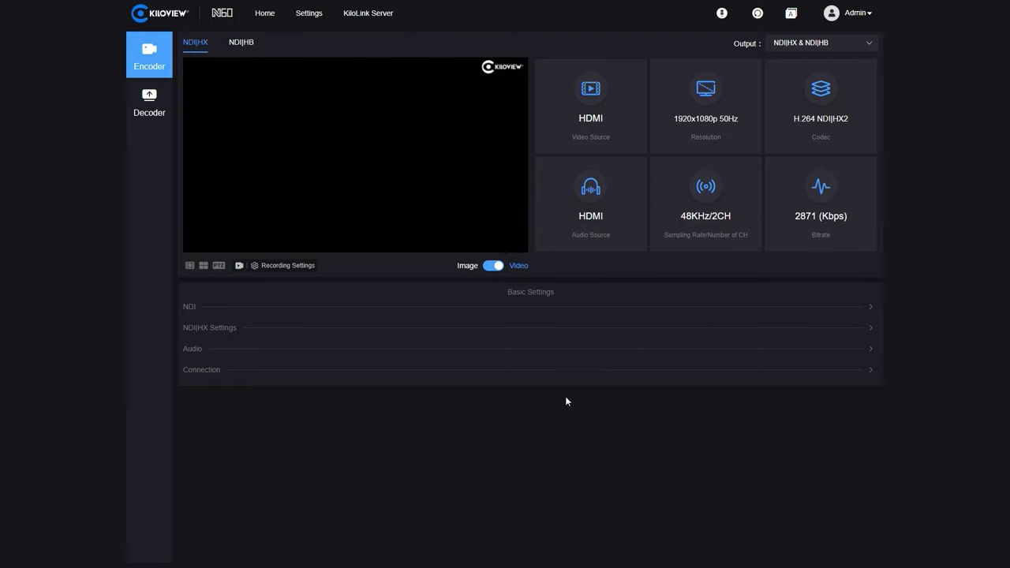
Expand the NDI and NDI|HX Settings sections of the NDI|HX encoder and review the available codecs.
left_click(218, 314)
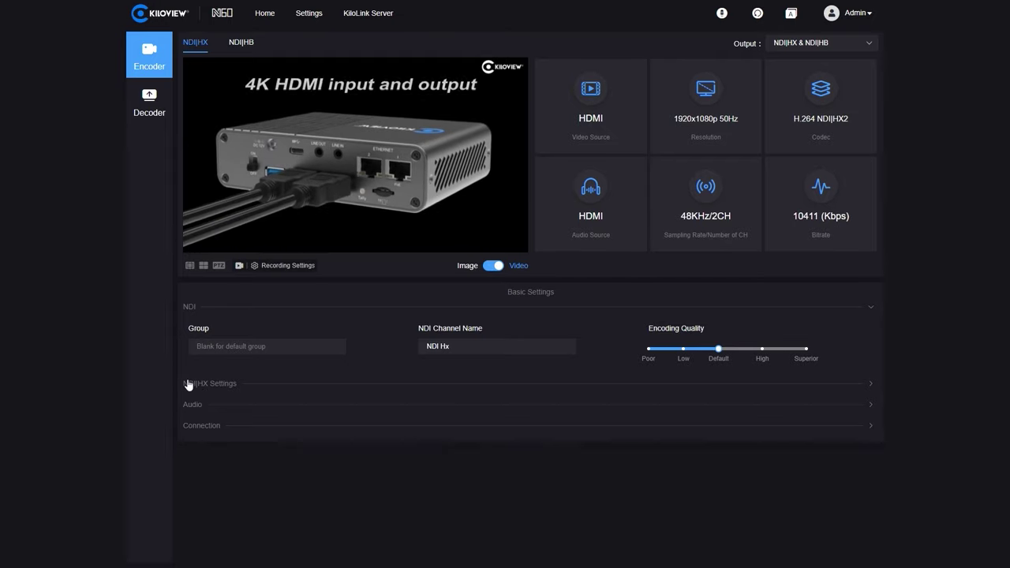
left_click(211, 386)
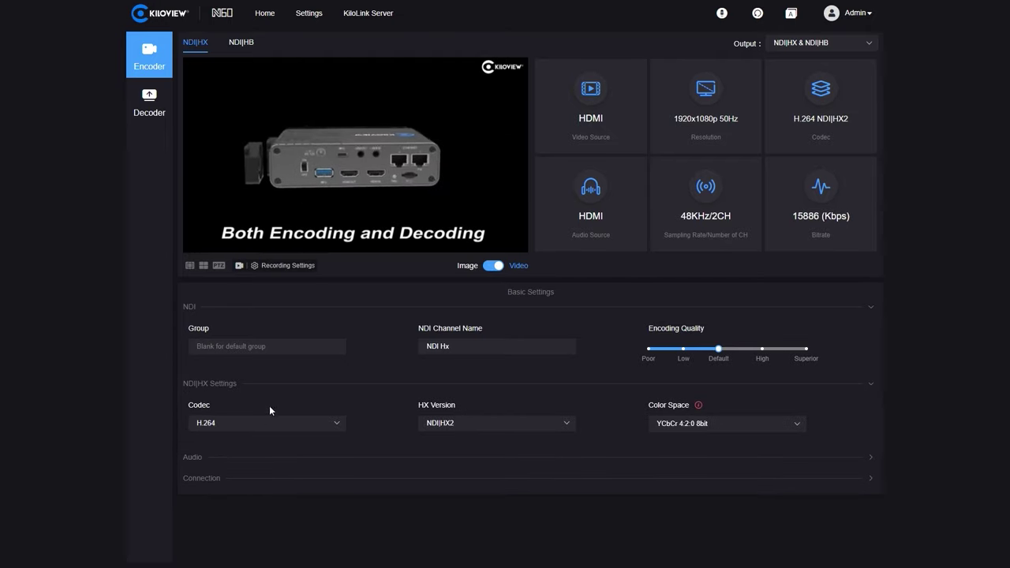
left_click(249, 429)
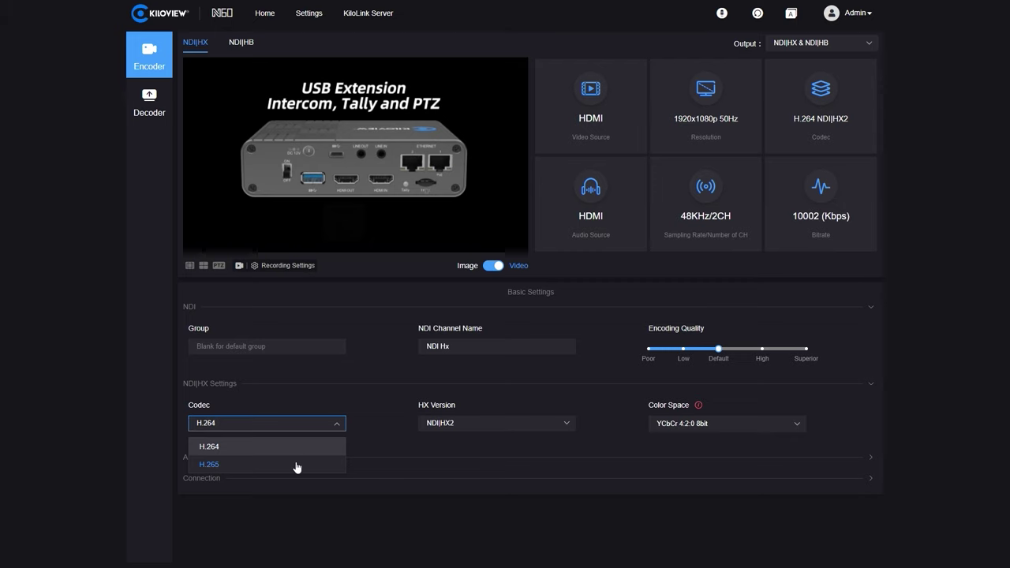
left_click(395, 404)
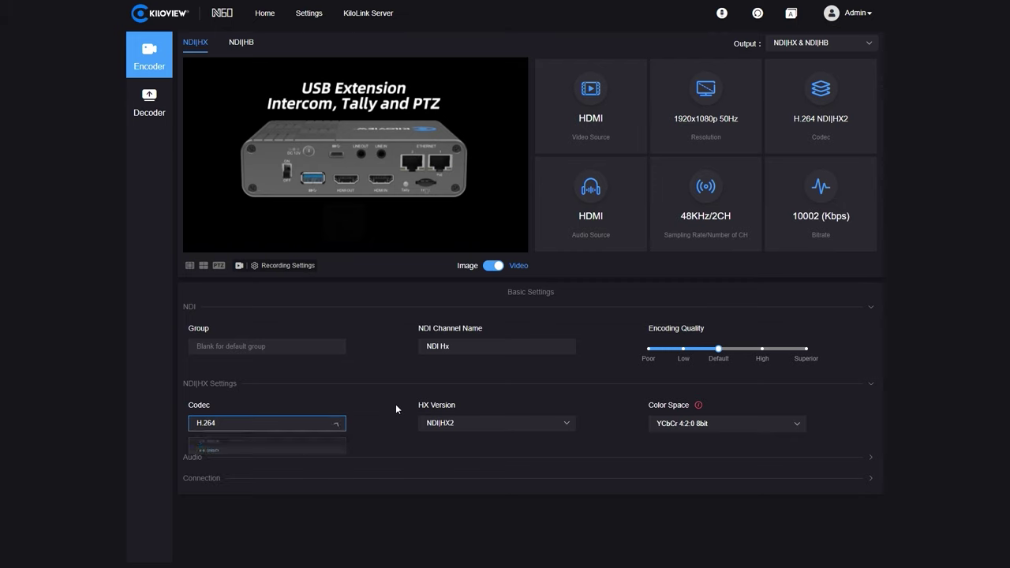
Review the HX Version and Color Space choices in the NDI|HX settings, including the color space note.
left_click(458, 427)
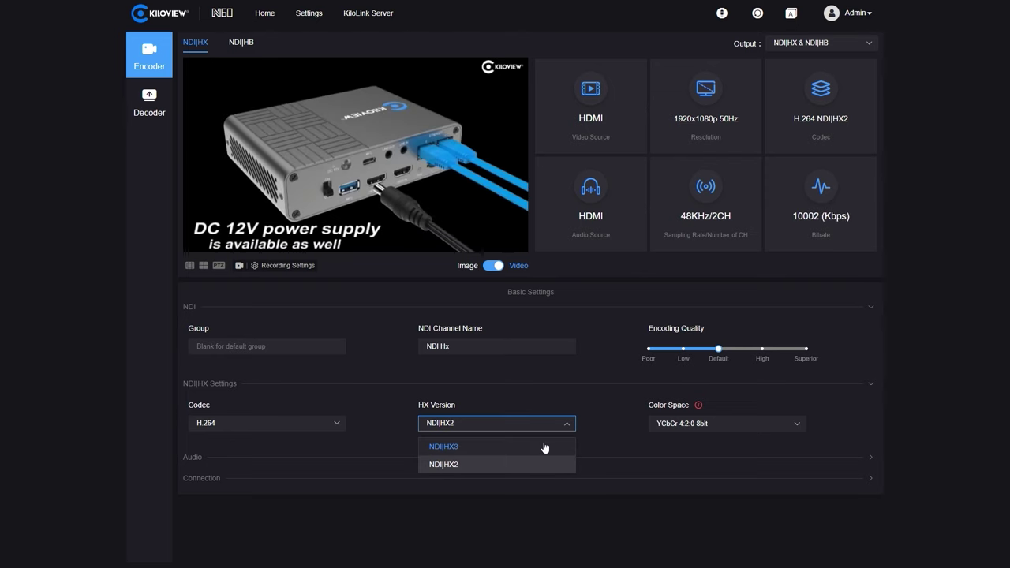
left_click(564, 394)
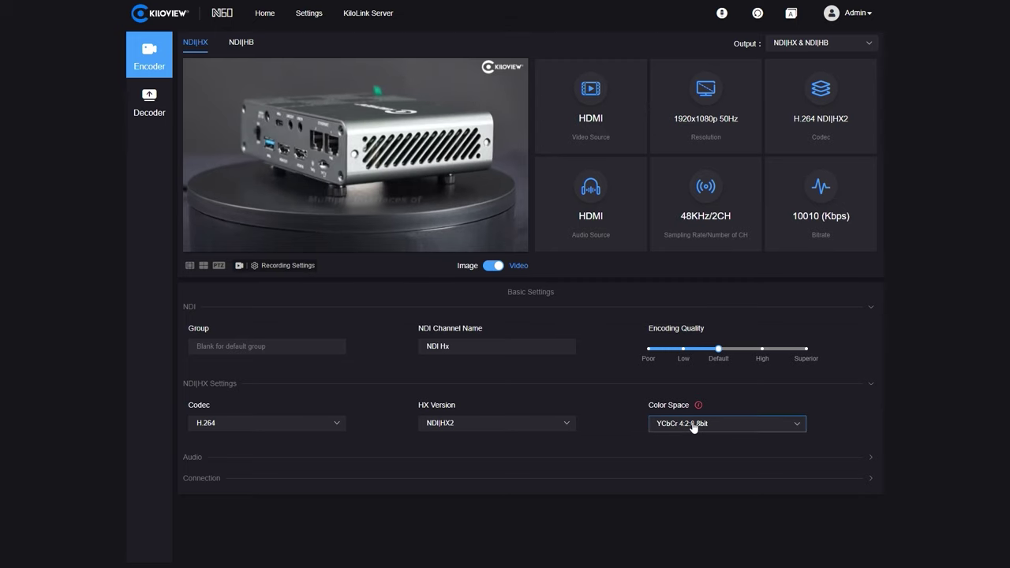
left_click(693, 427)
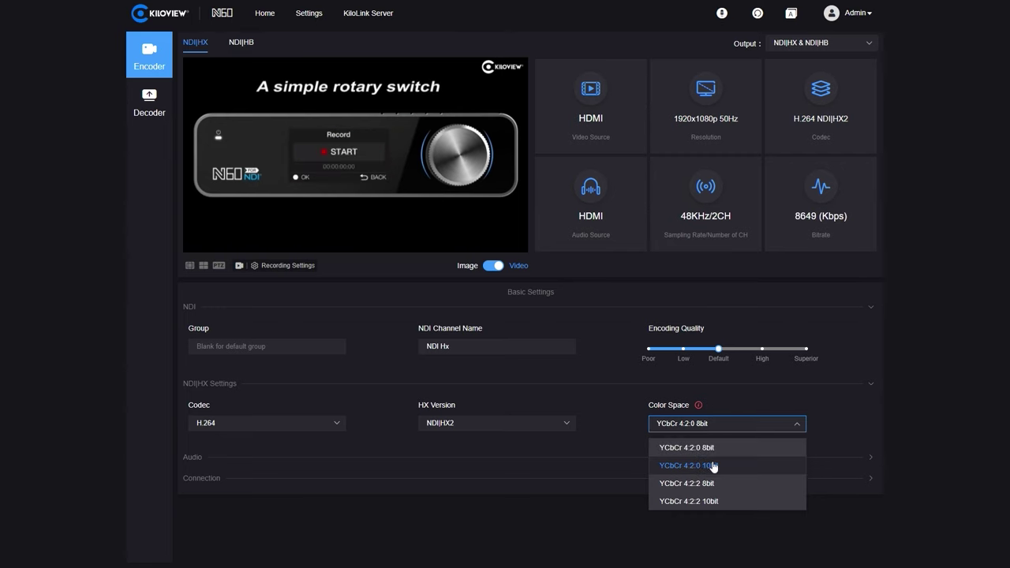
left_click(734, 399)
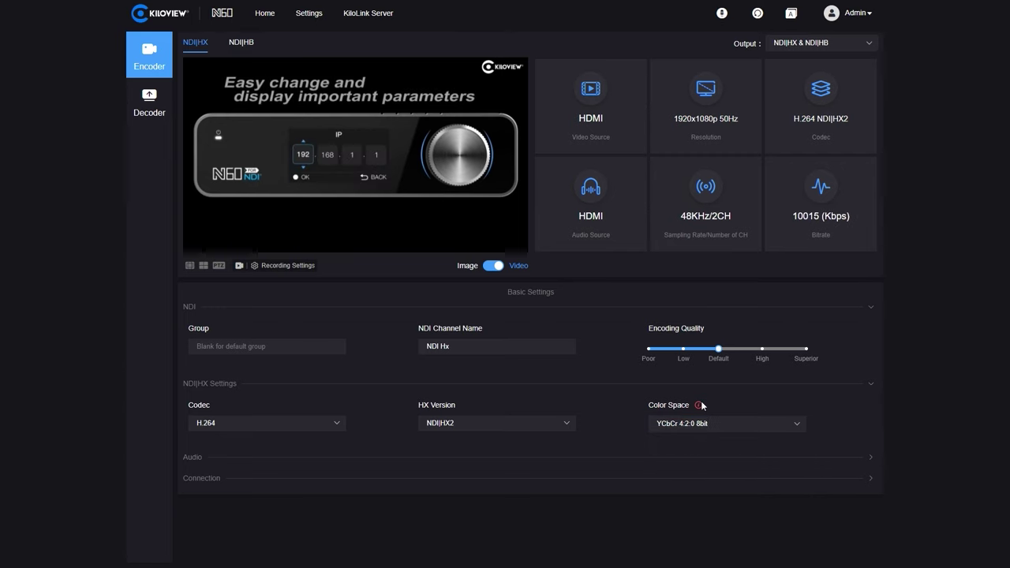
mouse_move(698, 406)
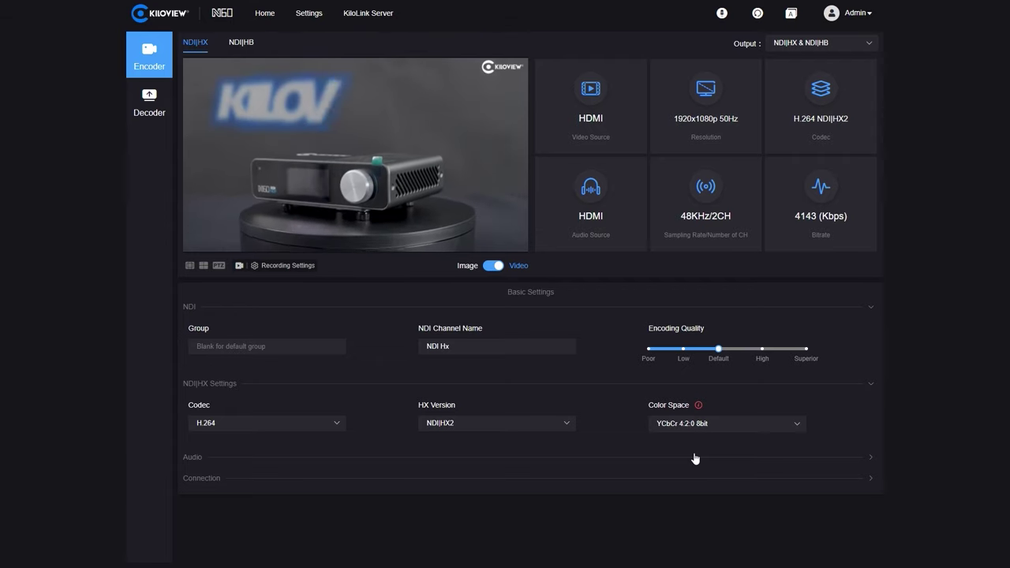
Expand the Audio section and review the choices for audio source and number of channels.
left_click(209, 456)
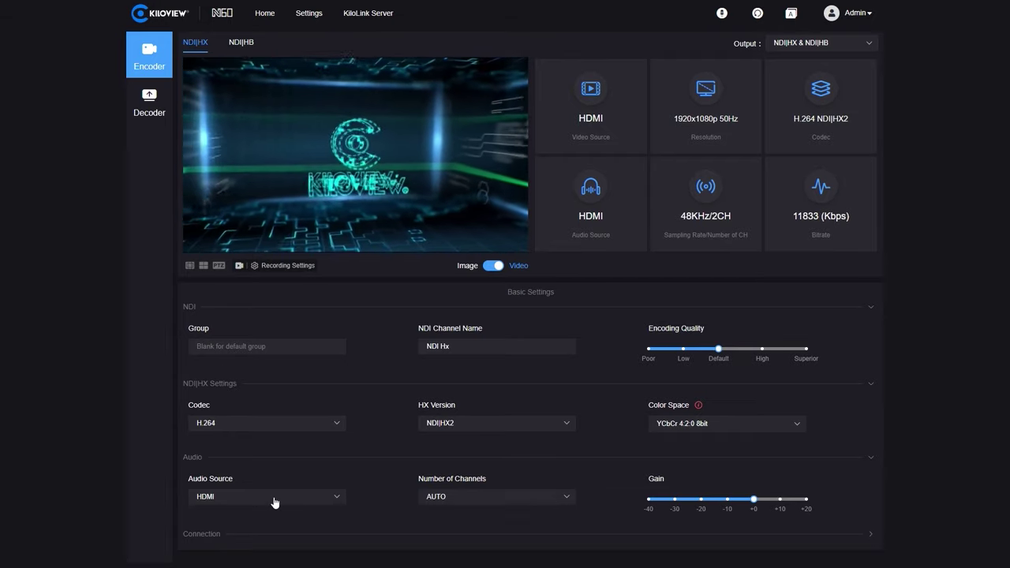
left_click(273, 502)
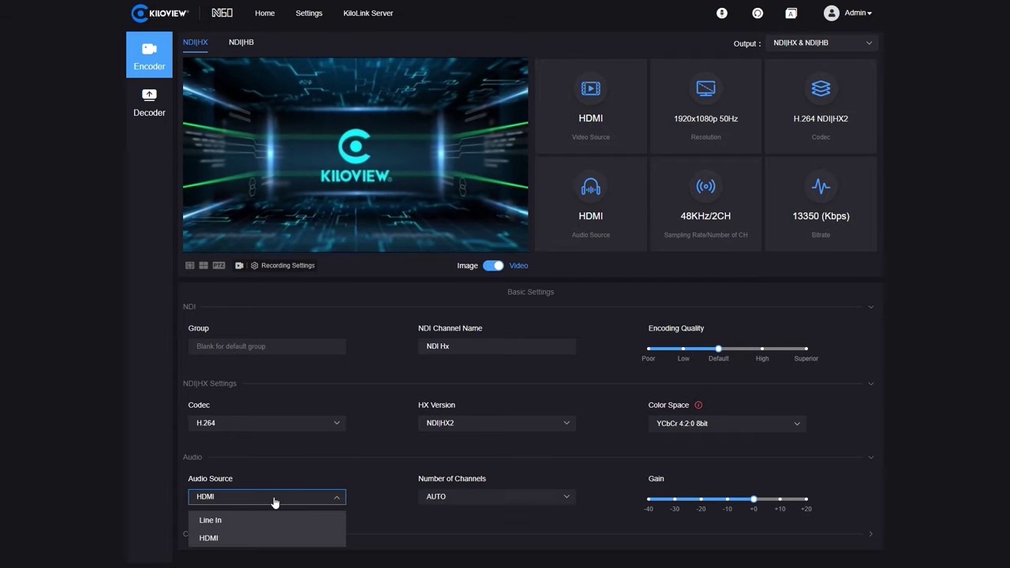
left_click(296, 469)
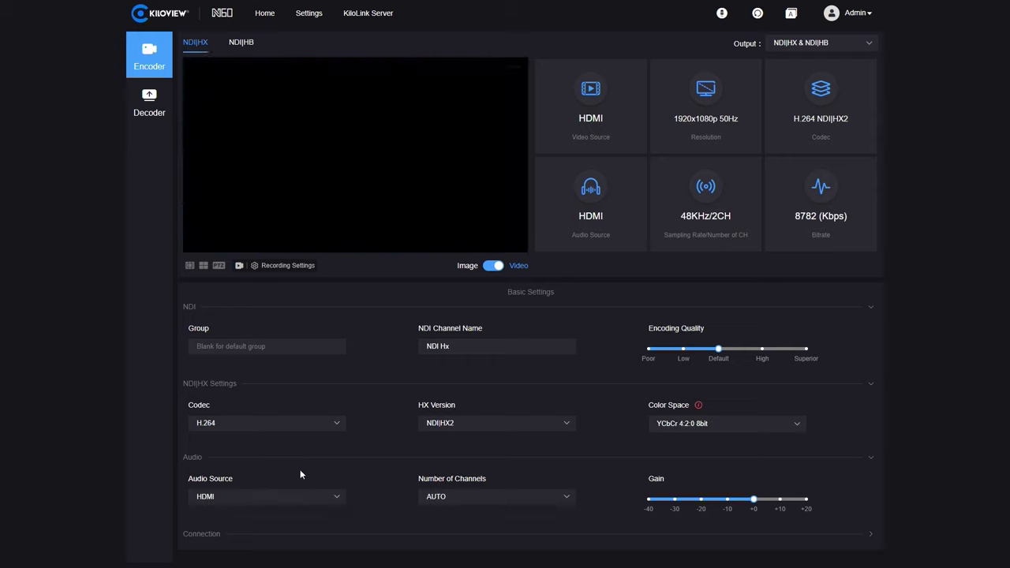
left_click(446, 500)
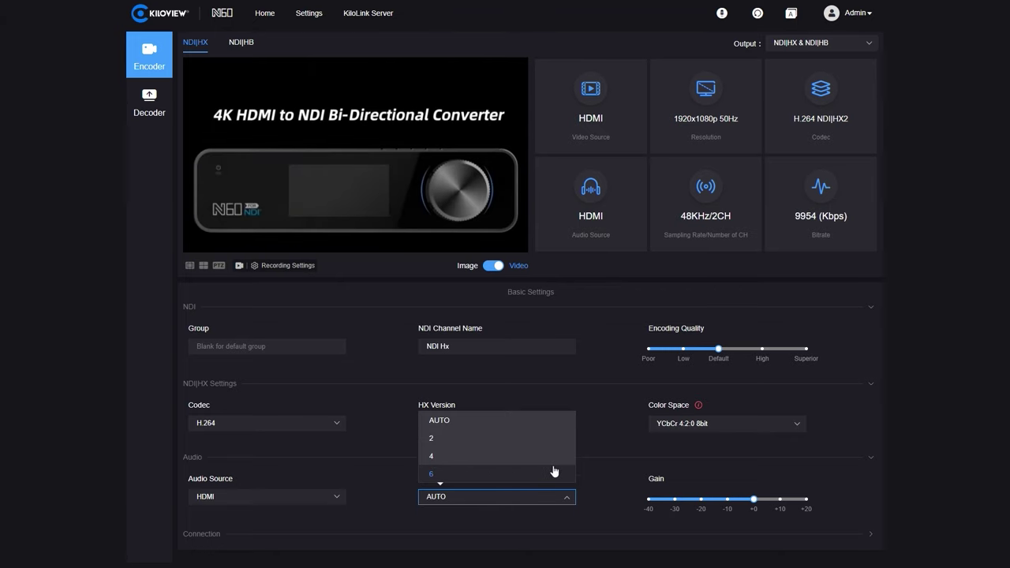
left_click(614, 483)
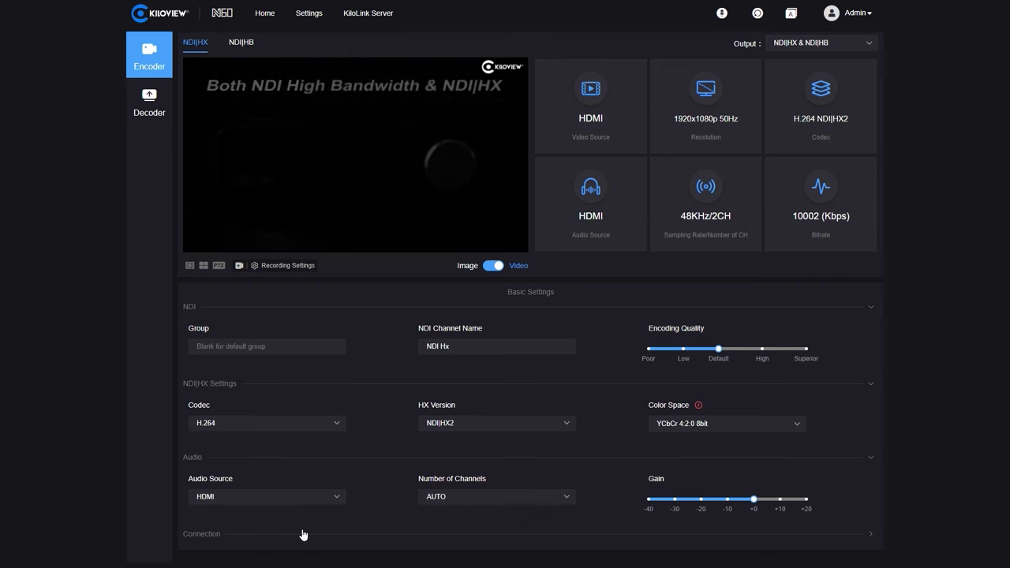
Expand the Connection section and review the available connection types for the NDI|HX stream.
left_click(228, 534)
scroll(288, 509, "down", 1)
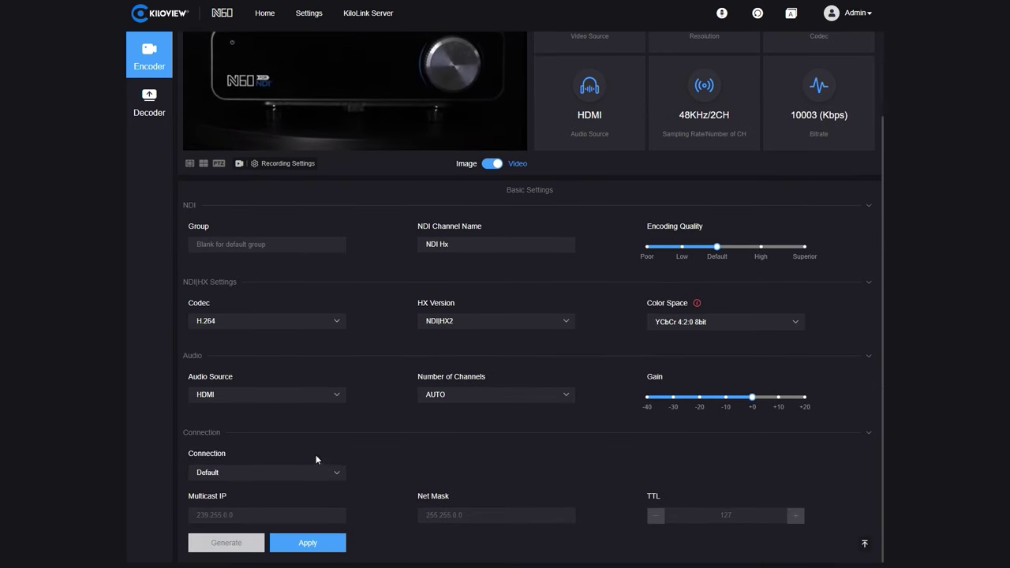
left_click(260, 472)
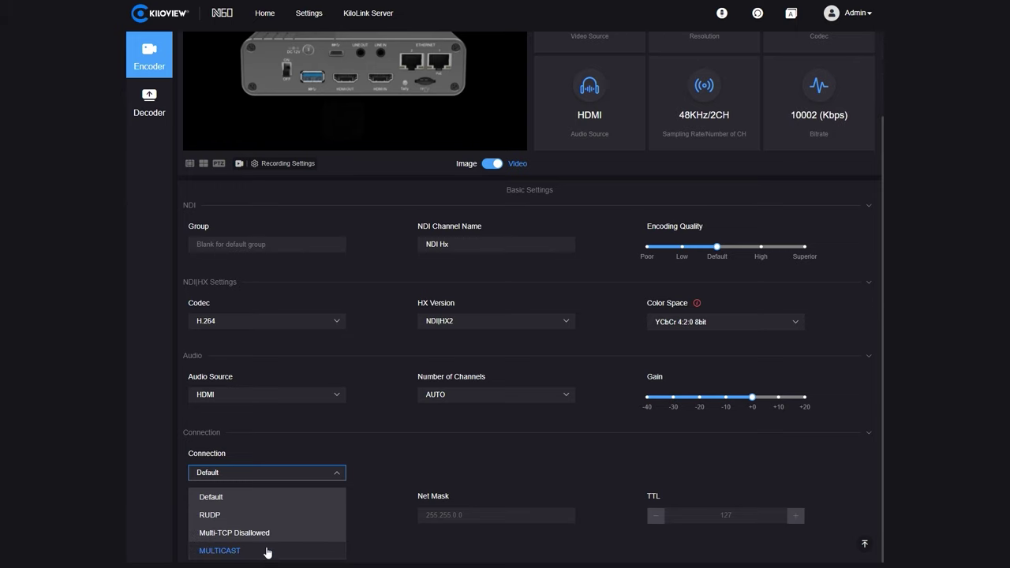
left_click(334, 448)
scroll(331, 453, "up", 2)
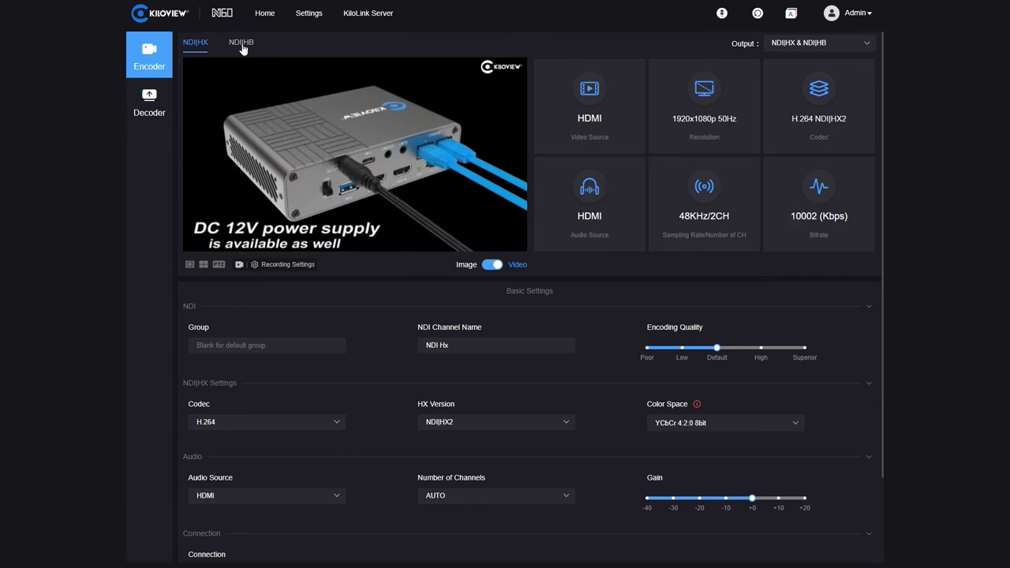
Switch to the NDI|HB encoder settings and review encoding quality, number of audio channels and connection.
left_click(241, 44)
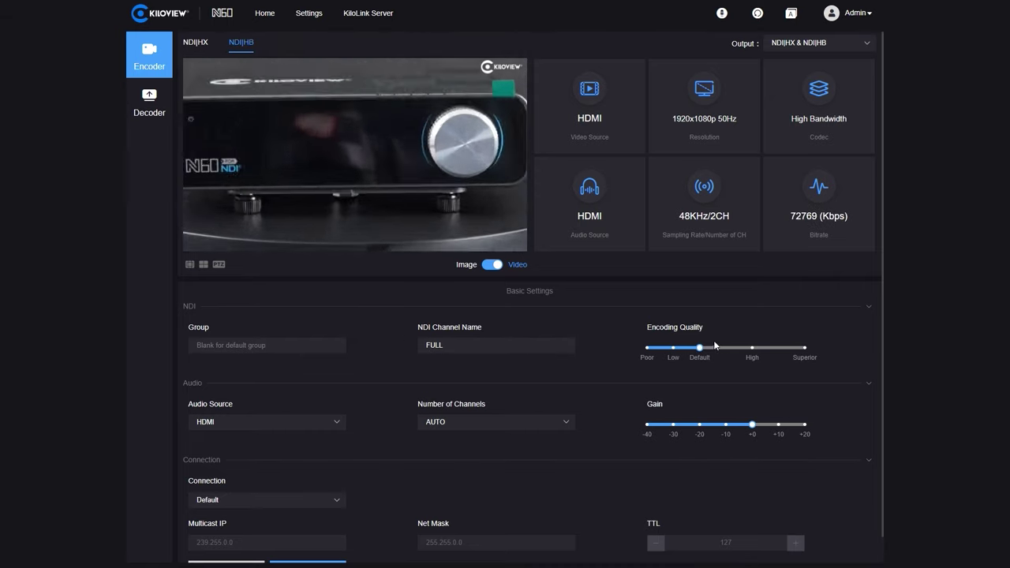
mouse_move(700, 349)
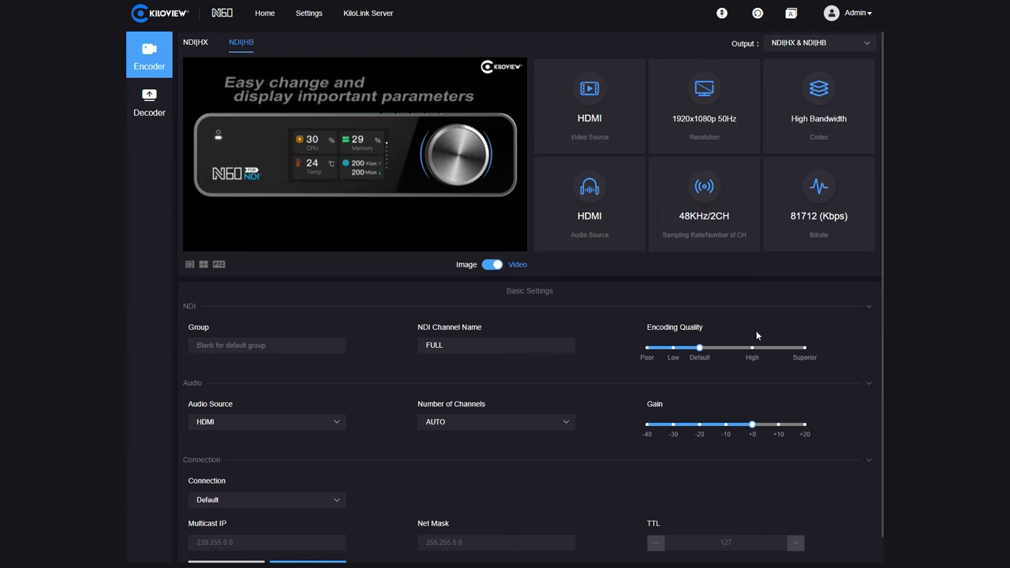
left_click(520, 426)
left_click(520, 427)
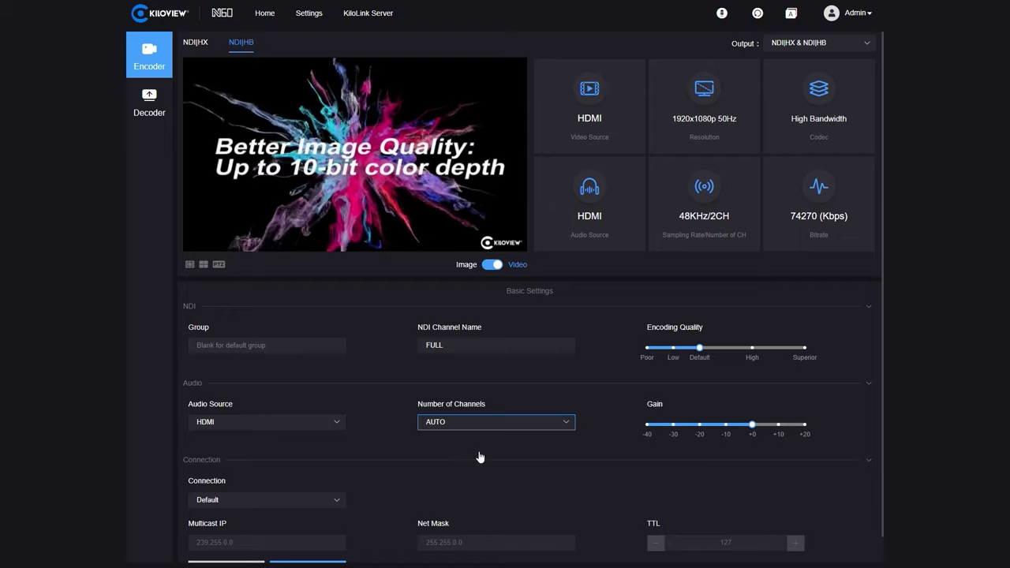
scroll(213, 473, "down", 2)
scroll(306, 472, "up", 2)
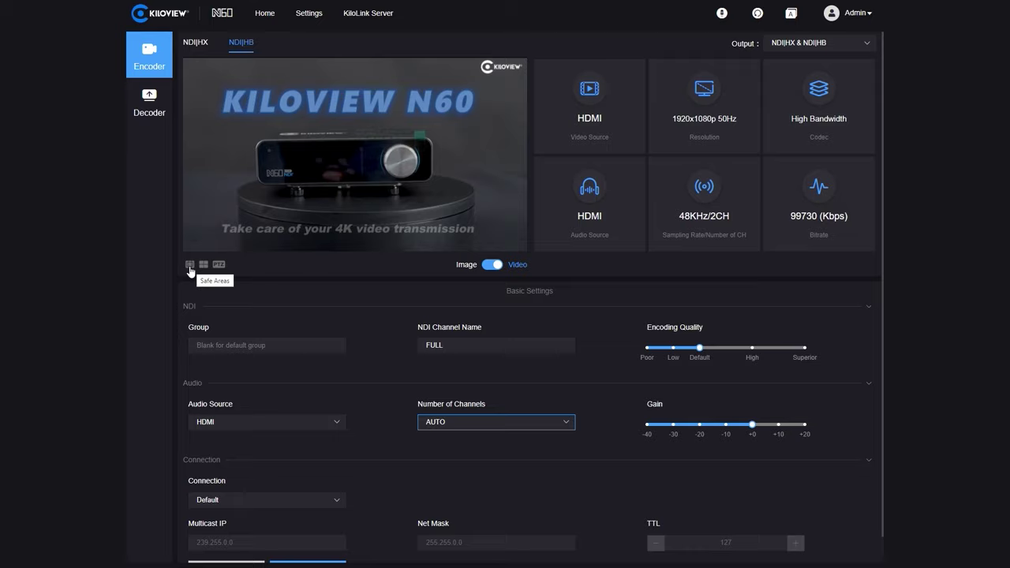
Preview the safe areas, center cross and PTZ control overlays on the NDI|HB video, turning each off again.
left_click(189, 269)
left_click(189, 265)
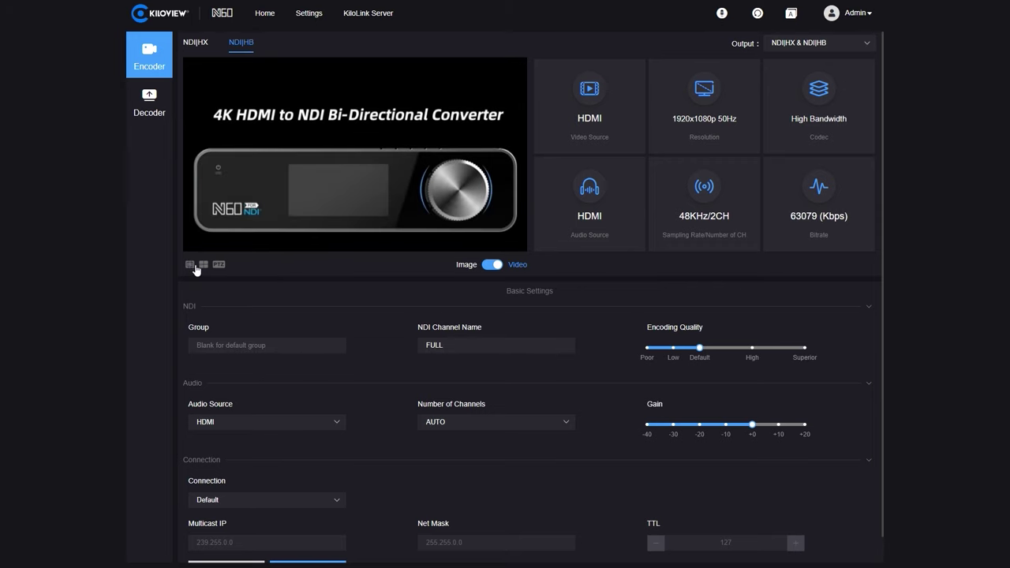
left_click(203, 265)
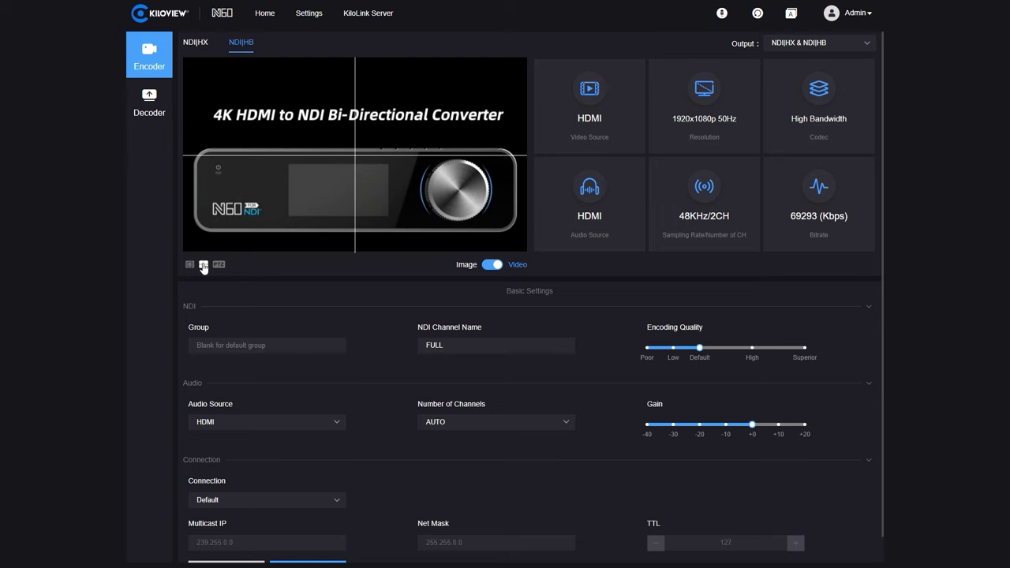
left_click(219, 266)
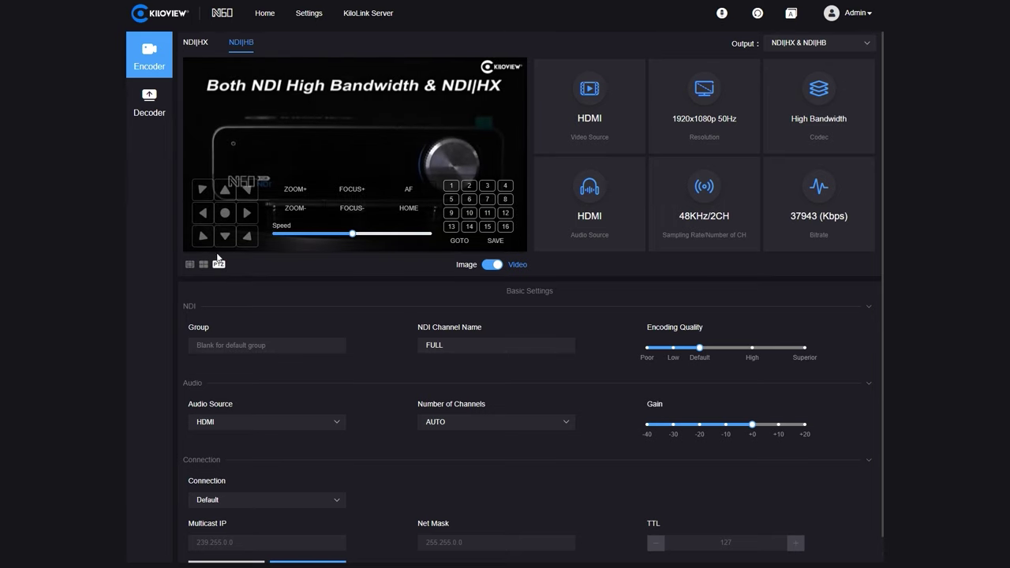
left_click(220, 266)
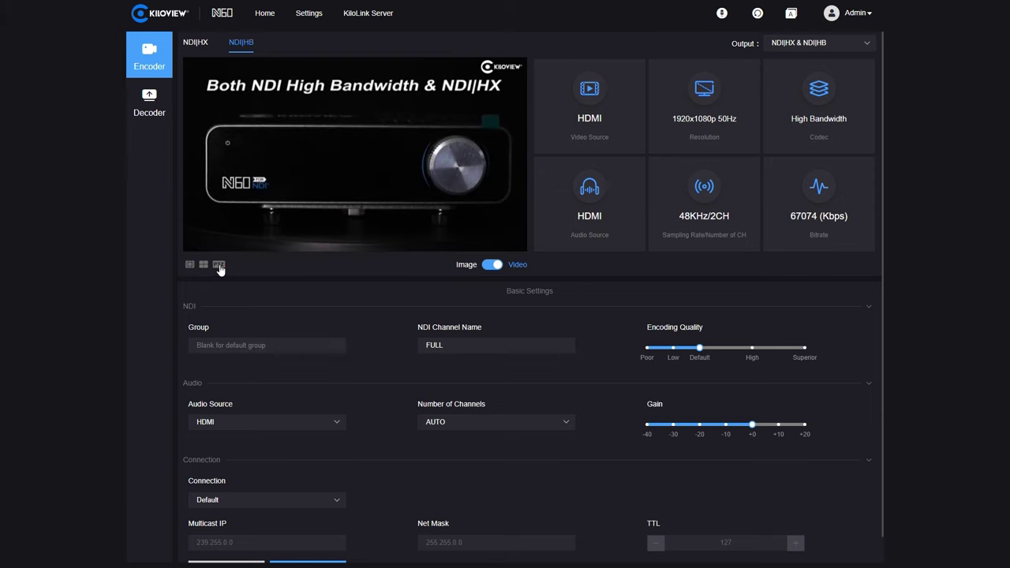
Review the encoder's output choices for NDI|HX, NDI|HB or both, keeping NDI|HX & NDI|HB selected.
left_click(793, 47)
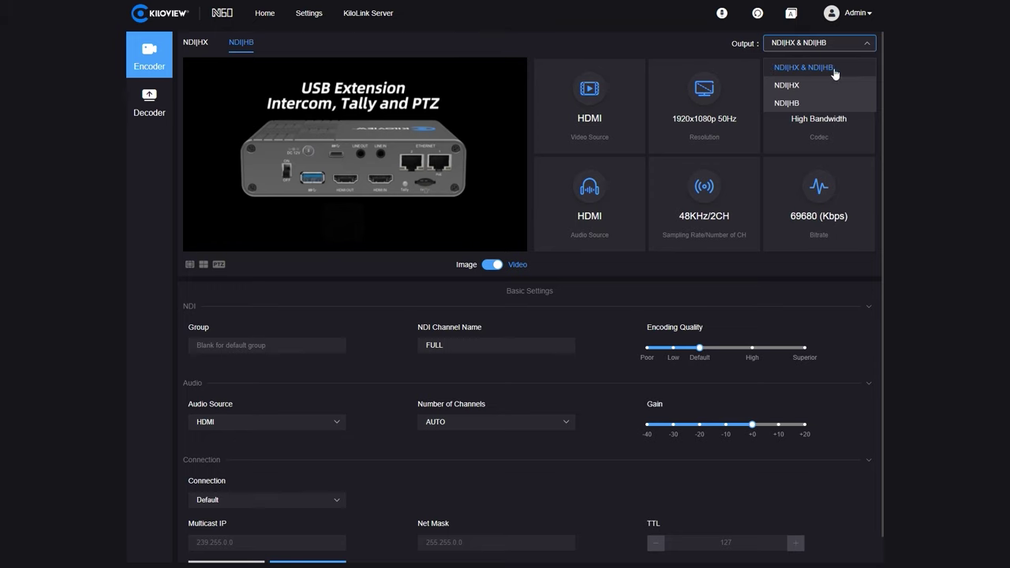
left_click(713, 49)
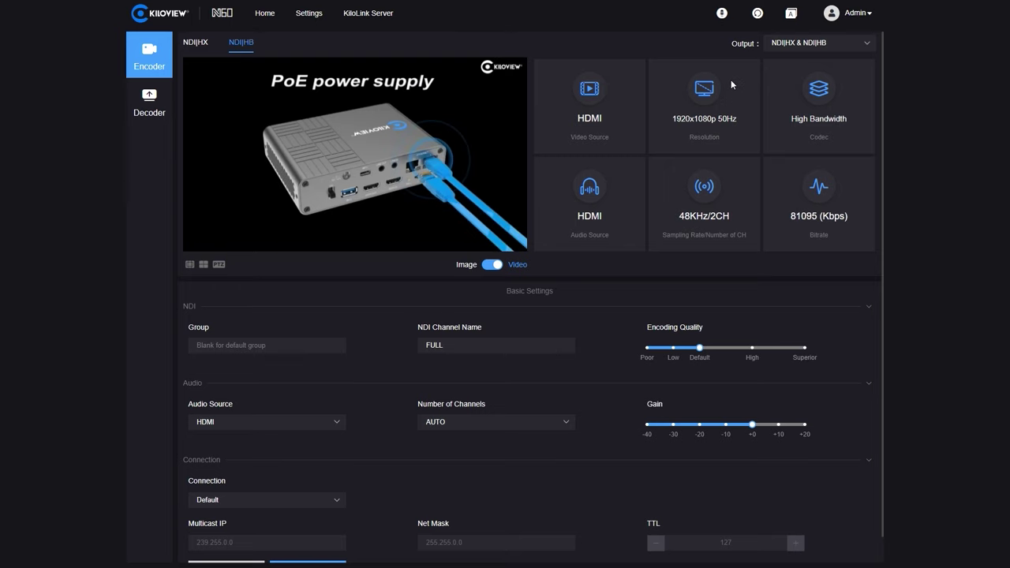
left_click(785, 49)
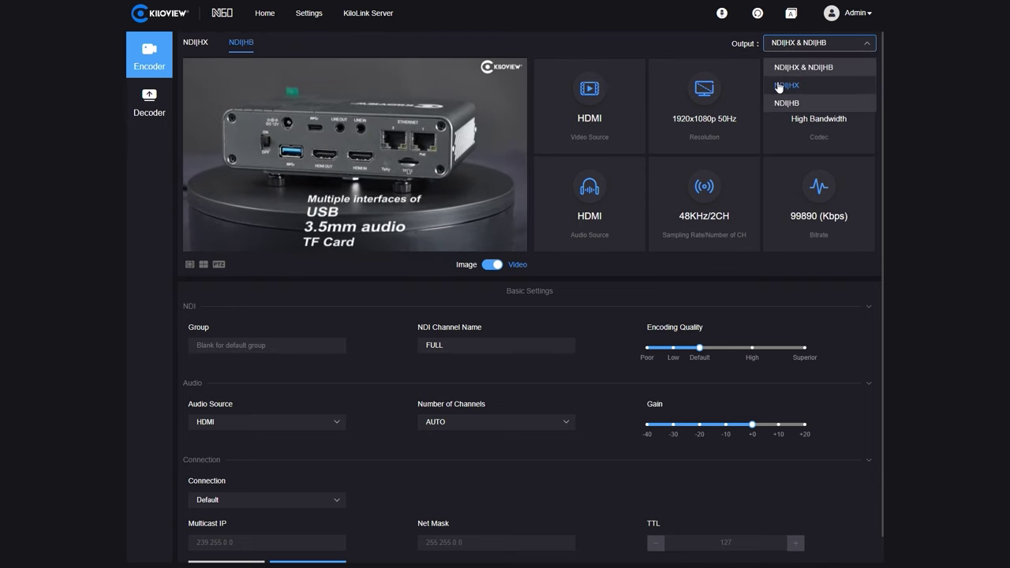
left_click(652, 47)
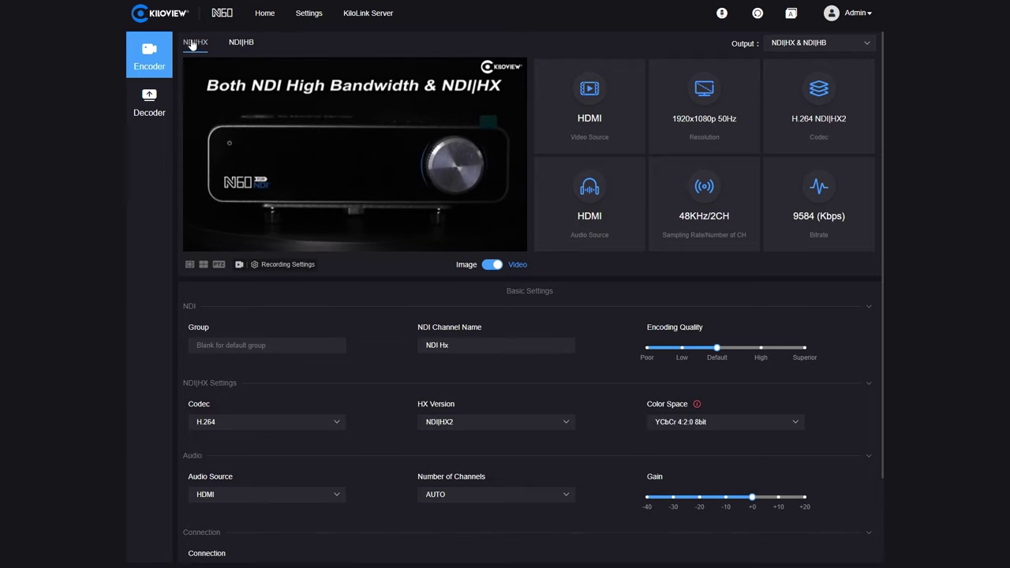
Open the NDI|HX recording settings and set Split File to "Limit time, auto-cut multiple files".
left_click(270, 265)
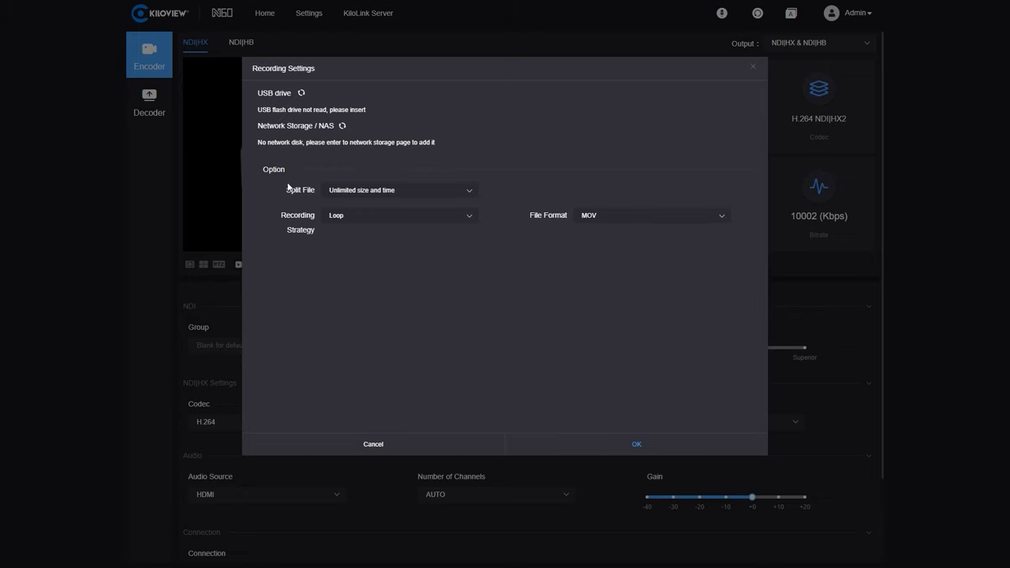
left_click(361, 196)
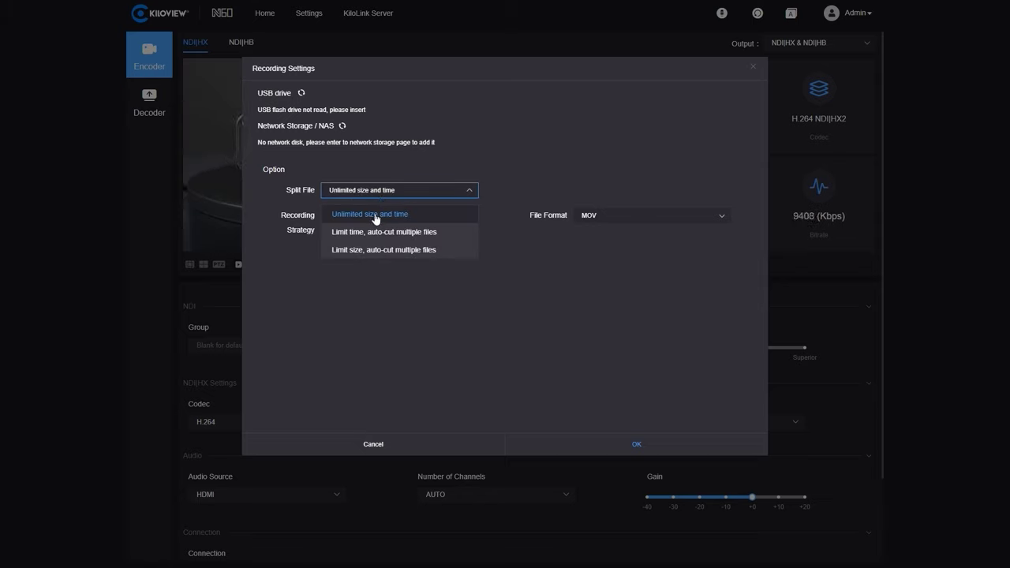
left_click(445, 233)
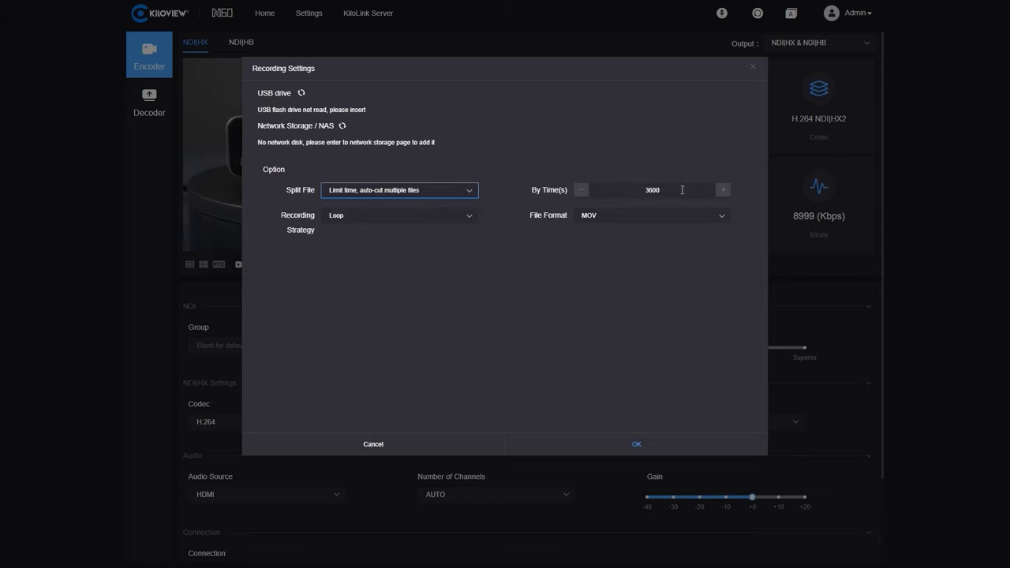
Try Split File as "Limit size, auto-cut multiple files", review the recording strategy and file format choices, and discard the changes.
left_click(442, 193)
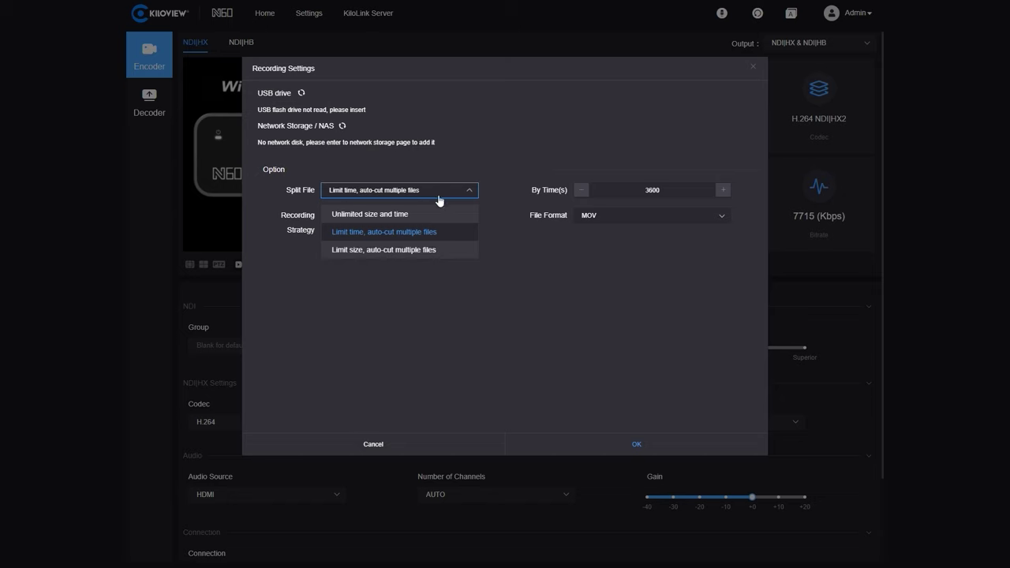
left_click(420, 251)
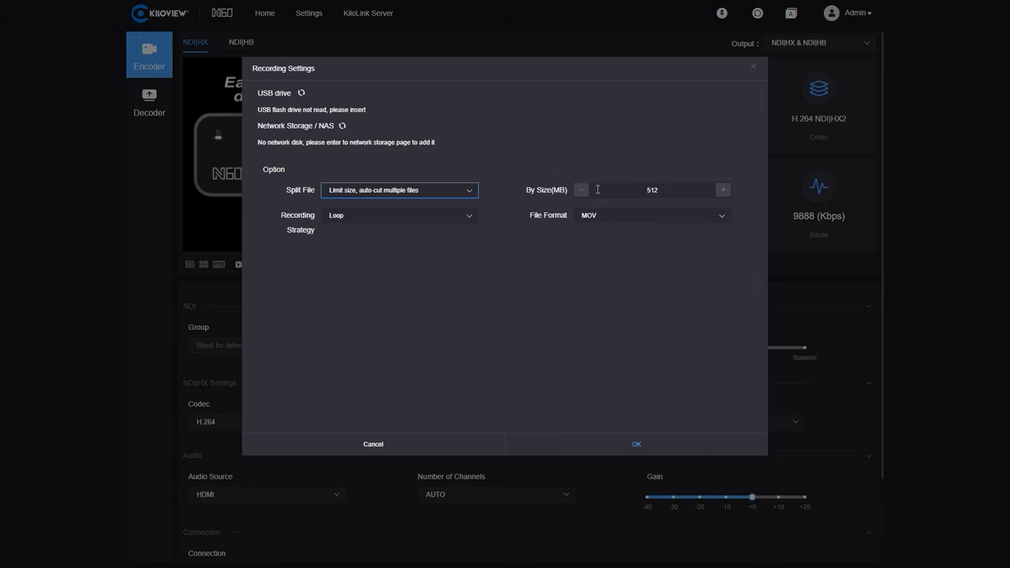
left_click(382, 219)
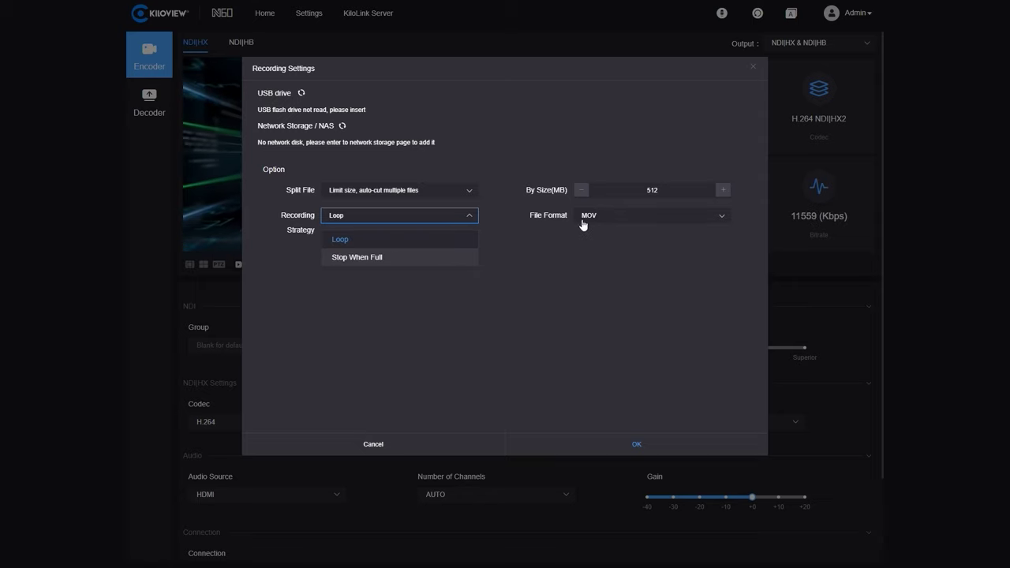
left_click(613, 223)
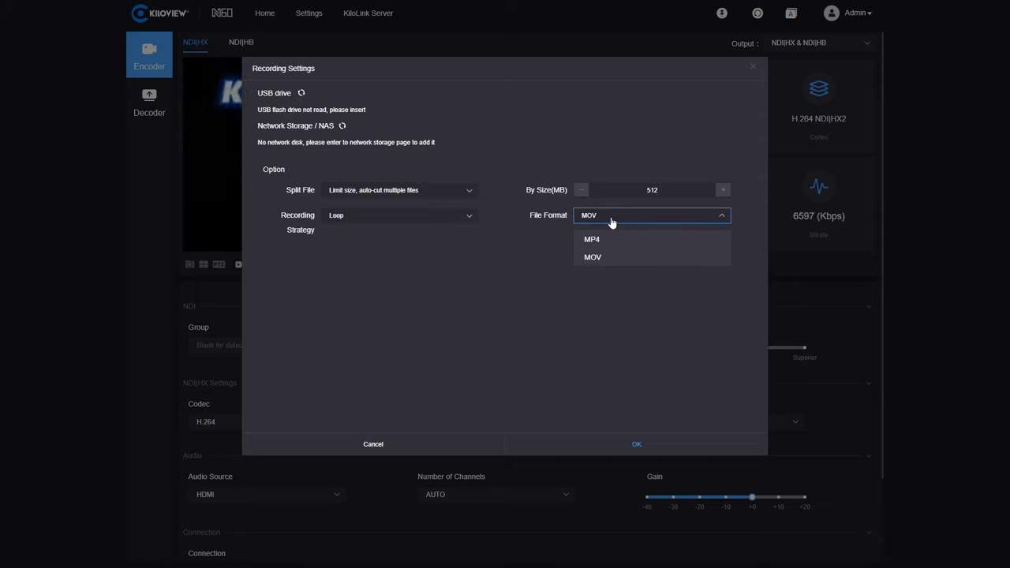
left_click(424, 447)
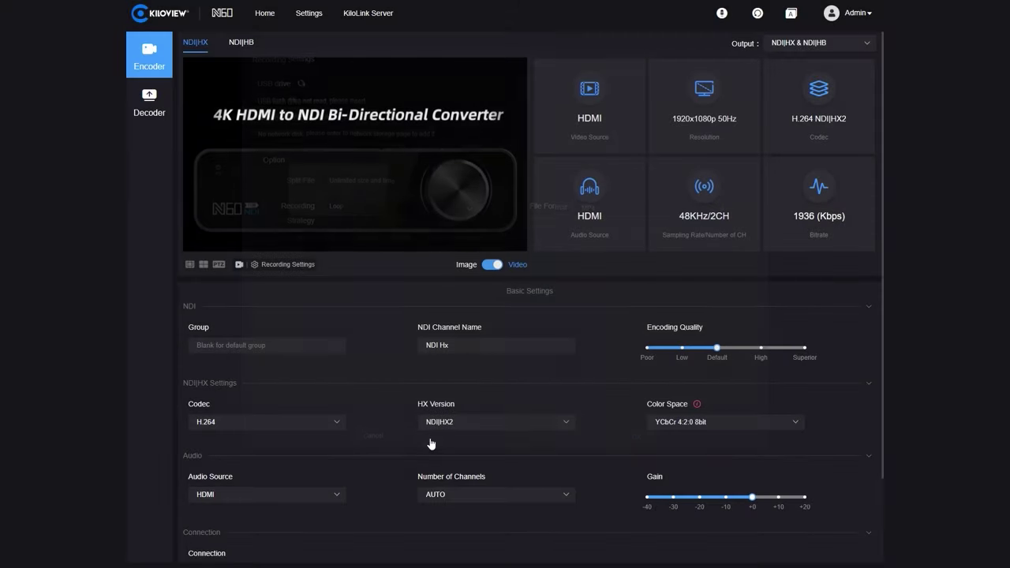
Open the device's Record Settings page to review the USB drive and network storage sections.
left_click(309, 14)
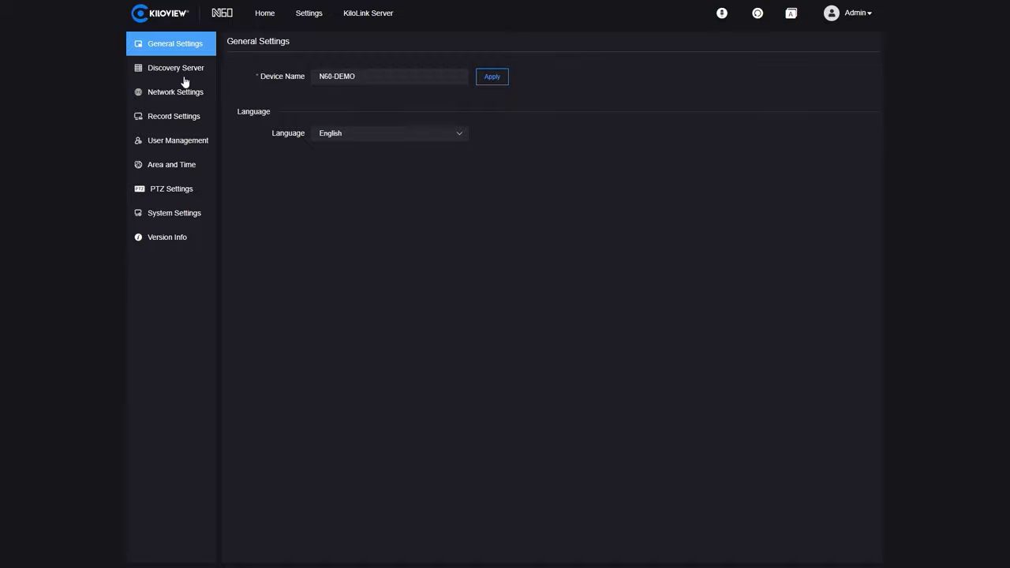
left_click(183, 120)
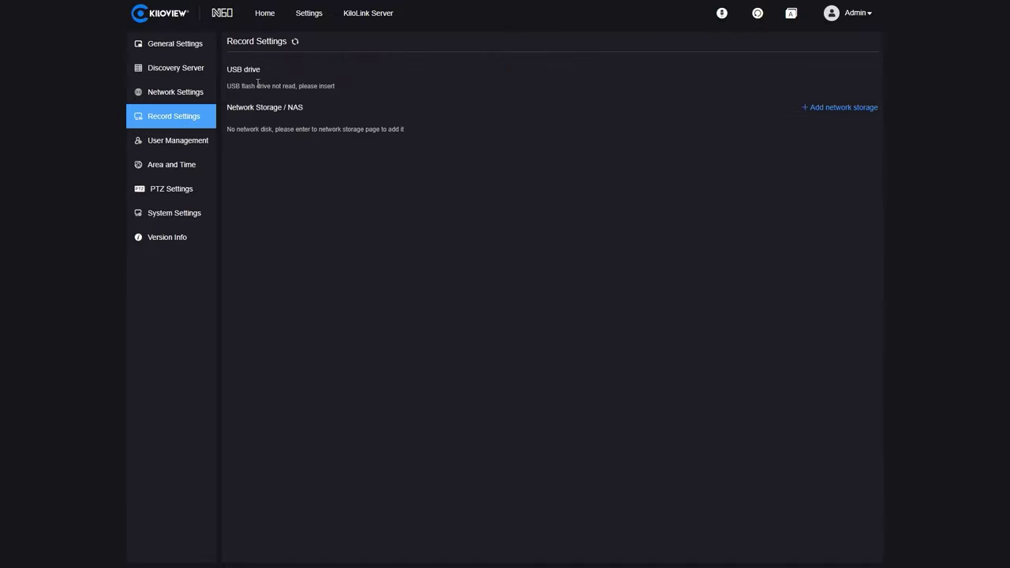
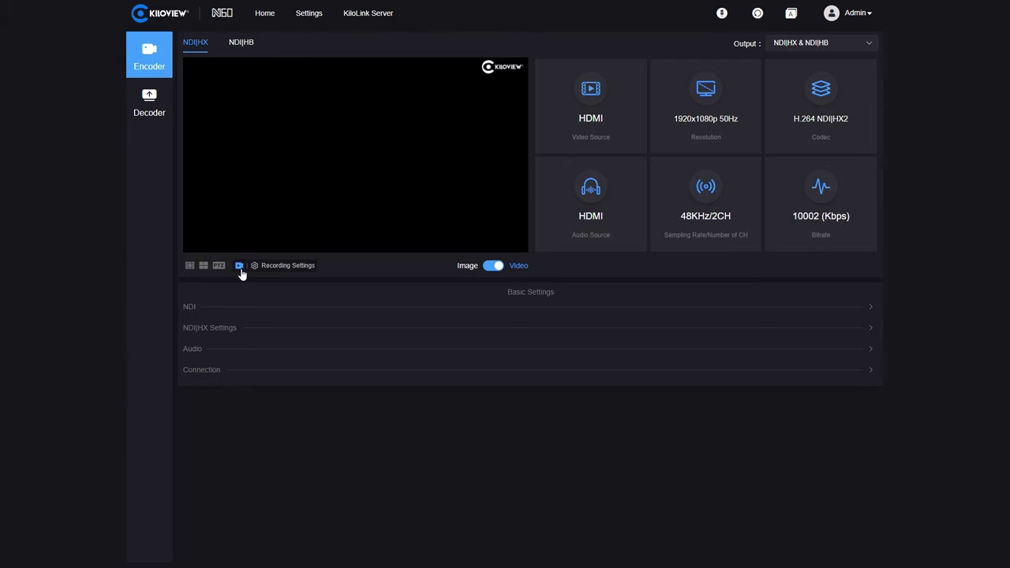
Confirm the recording settings with USB drive sda1 and MP4 format, and record and stop an NDI|HX clip.
left_click(256, 266)
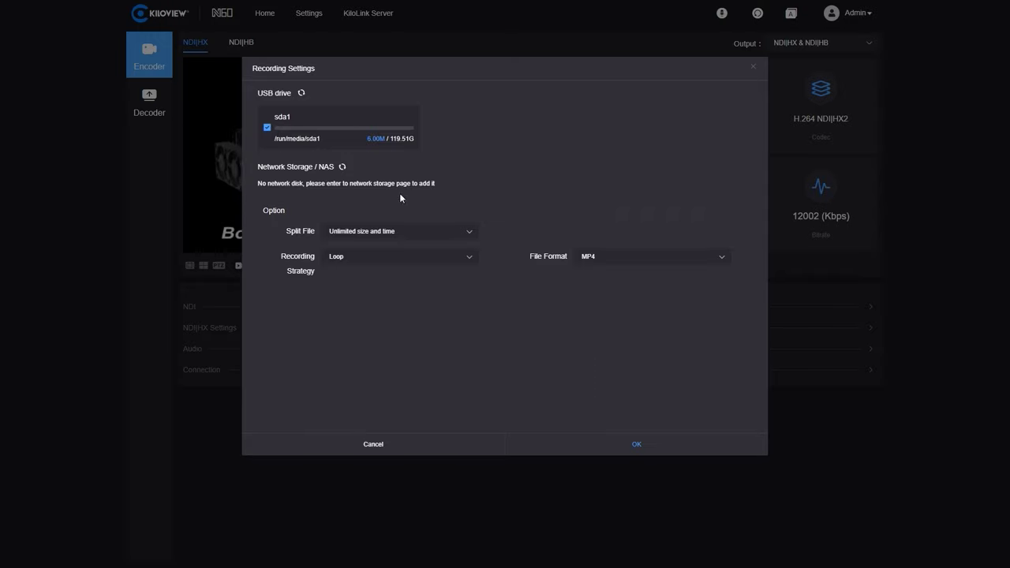
left_click(606, 445)
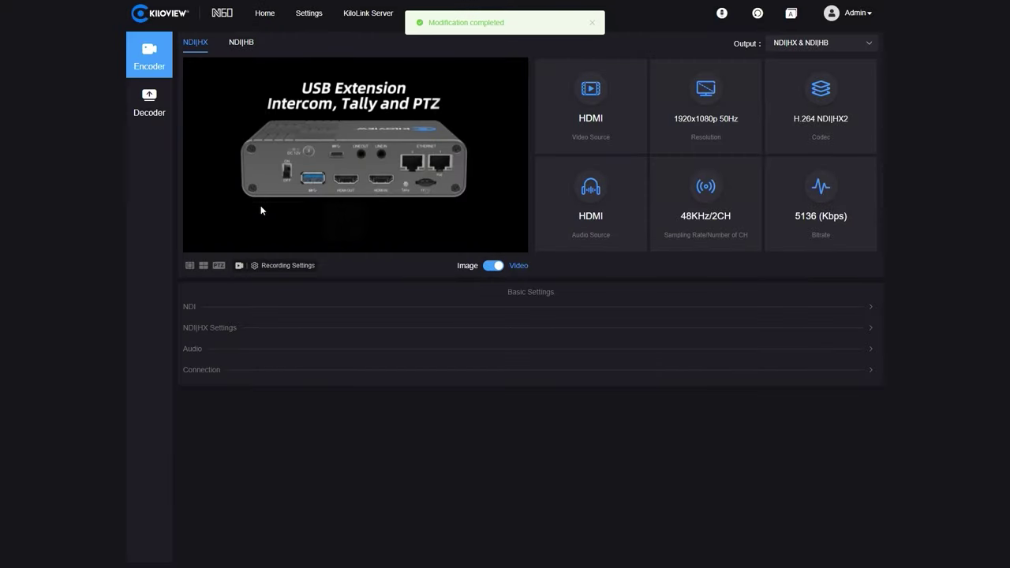
left_click(239, 265)
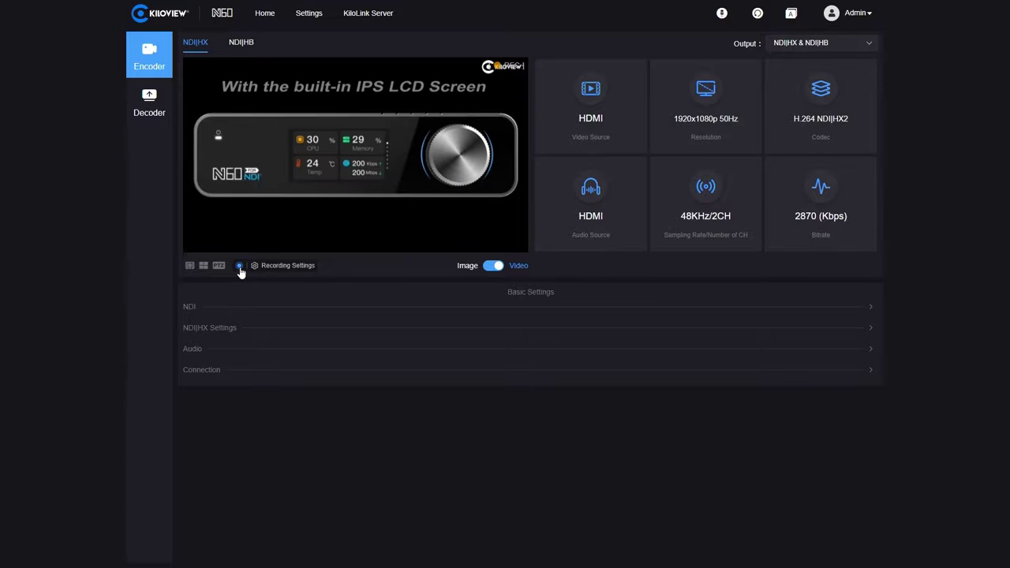
left_click(239, 267)
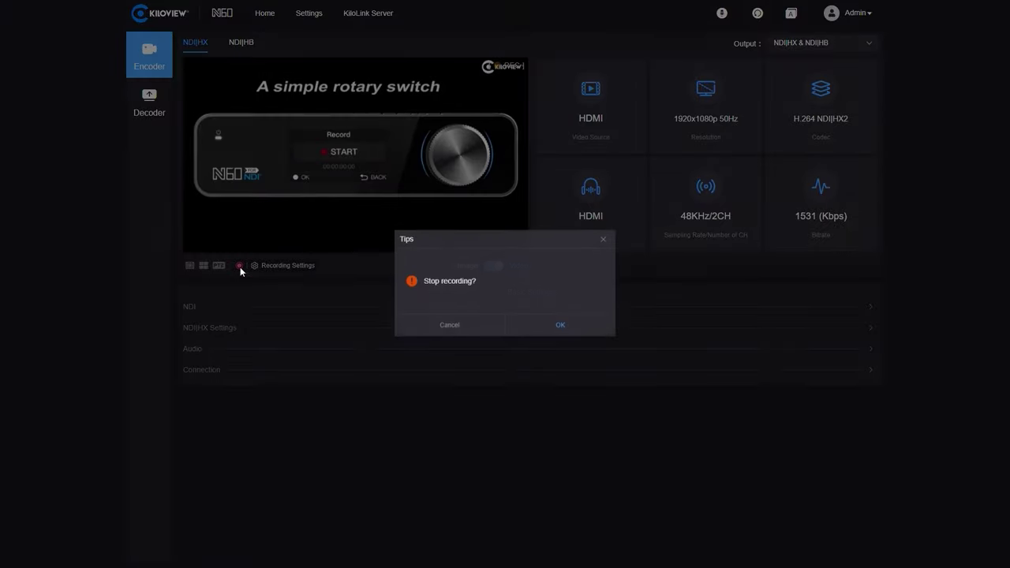
left_click(561, 327)
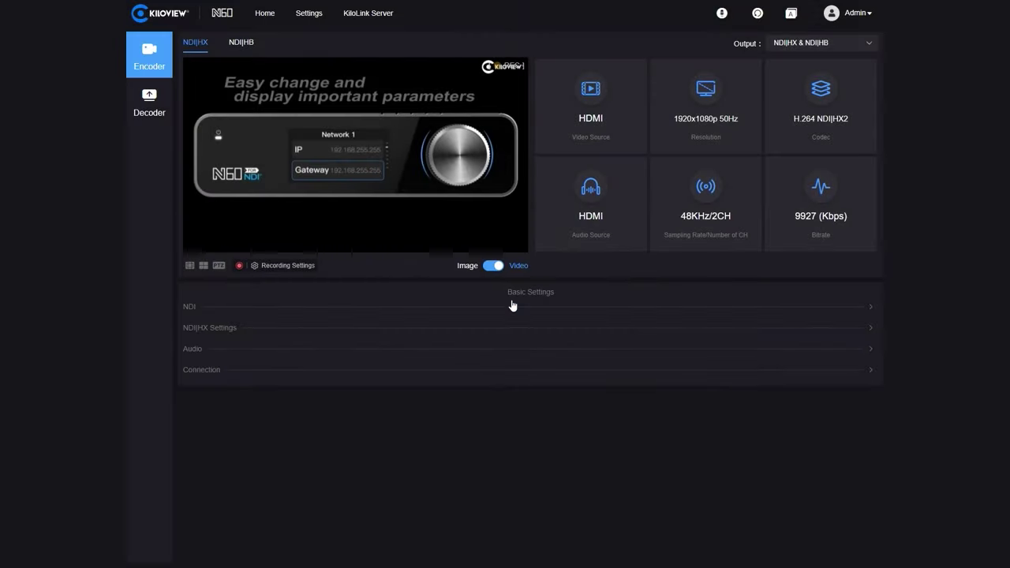
Set the recording file format to MOV, and record and stop a second NDI|HX clip.
left_click(275, 266)
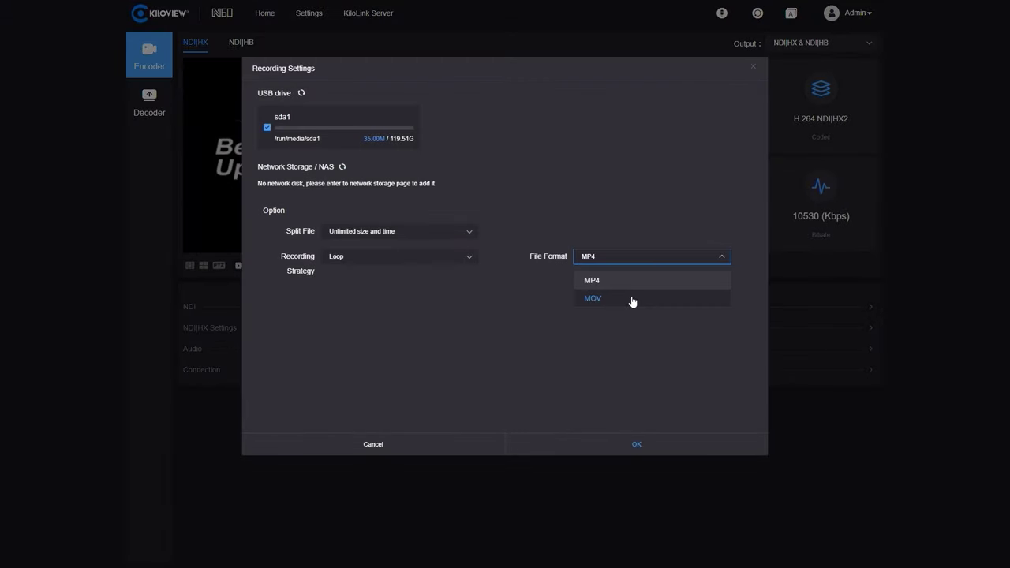
left_click(631, 297)
left_click(645, 447)
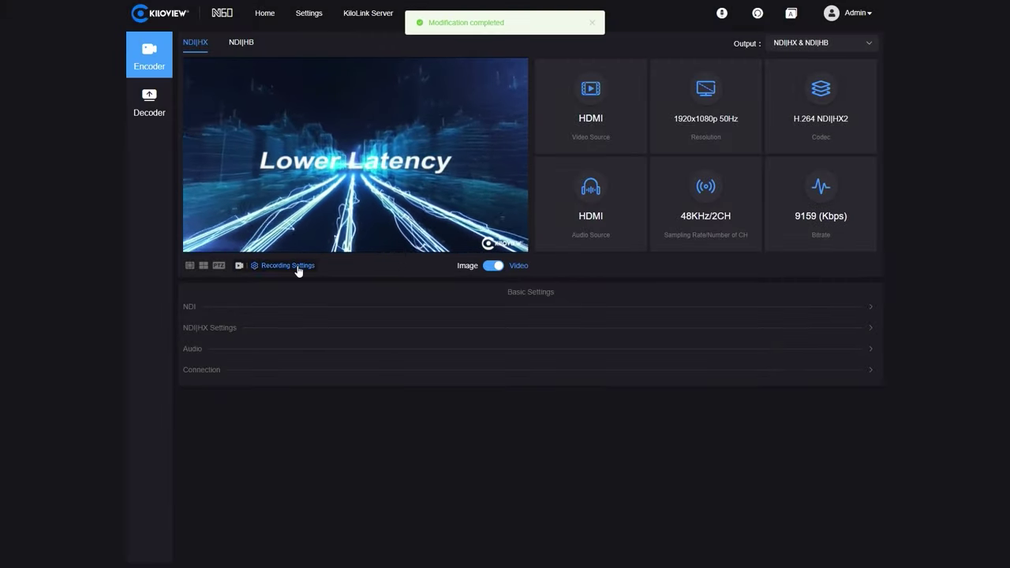
left_click(239, 266)
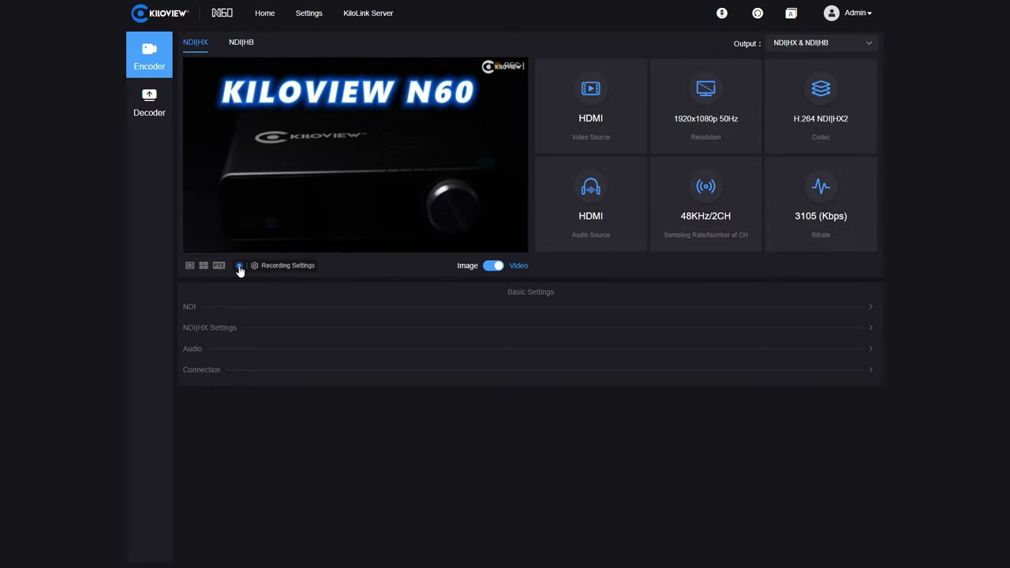
left_click(239, 265)
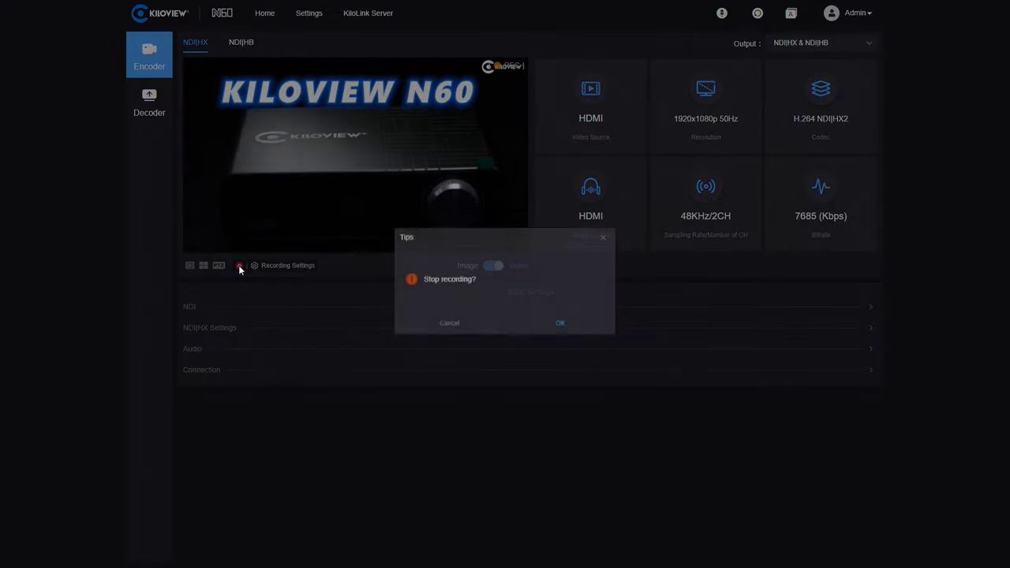
left_click(579, 330)
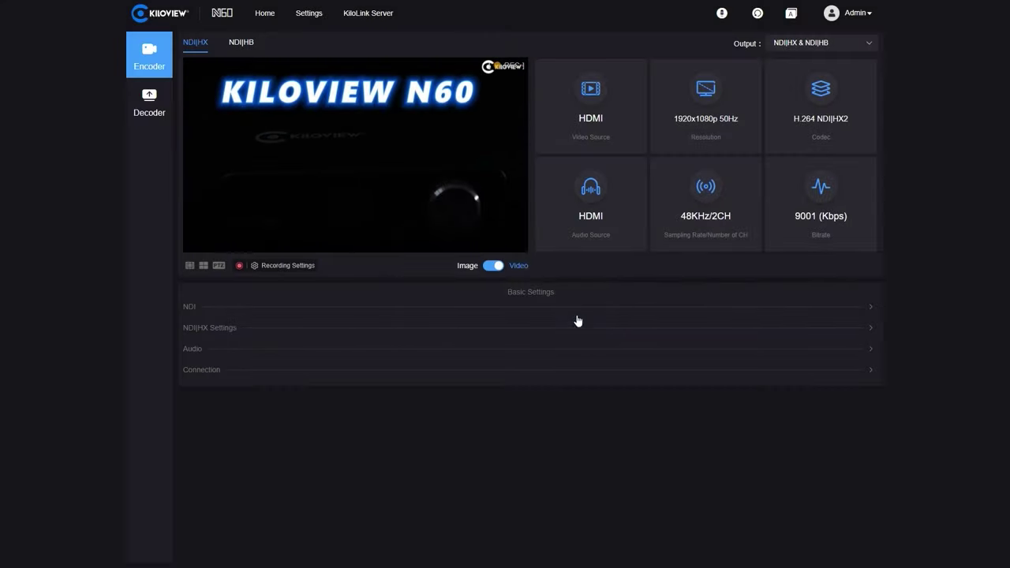
Open the video file list of USB drive sda1 in Record Settings and download both NDI|HX recordings.
left_click(278, 266)
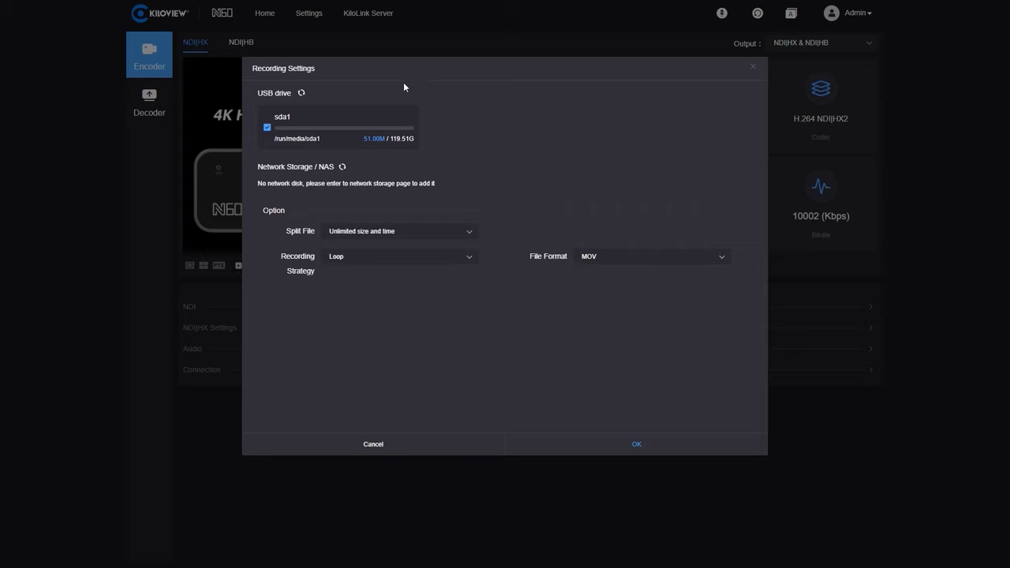
left_click(410, 446)
left_click(304, 19)
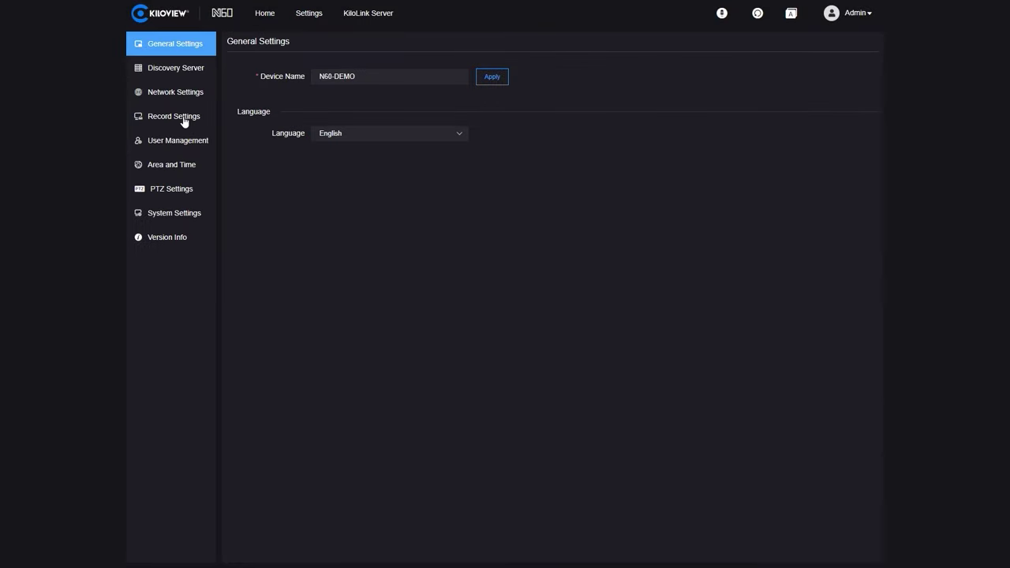
left_click(184, 122)
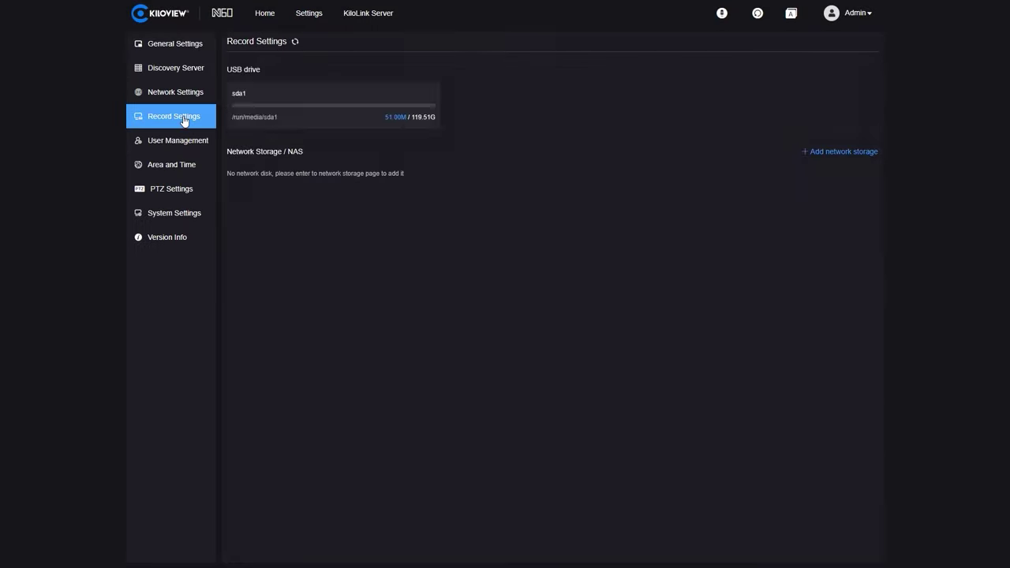
left_click(273, 97)
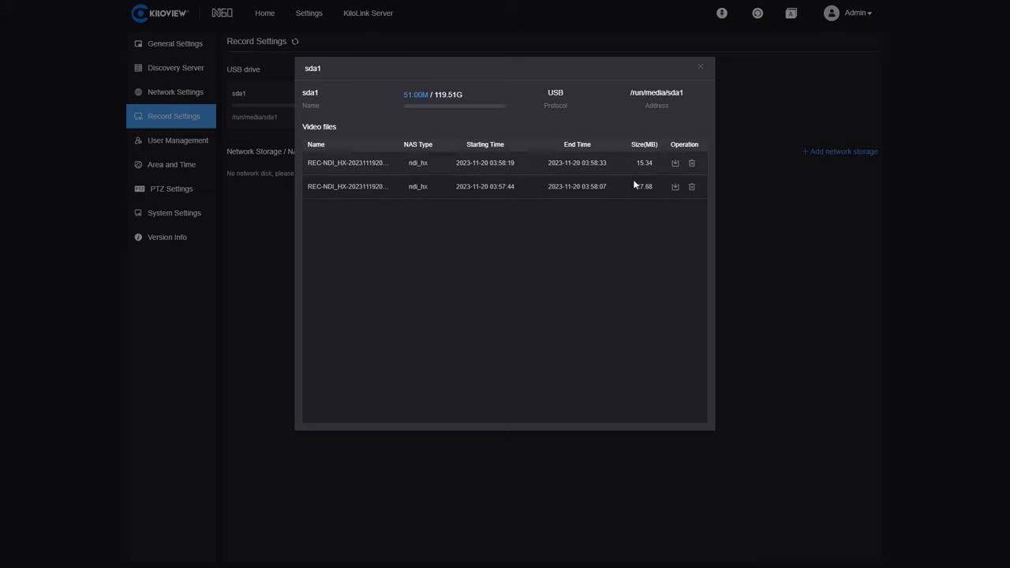
left_click(675, 164)
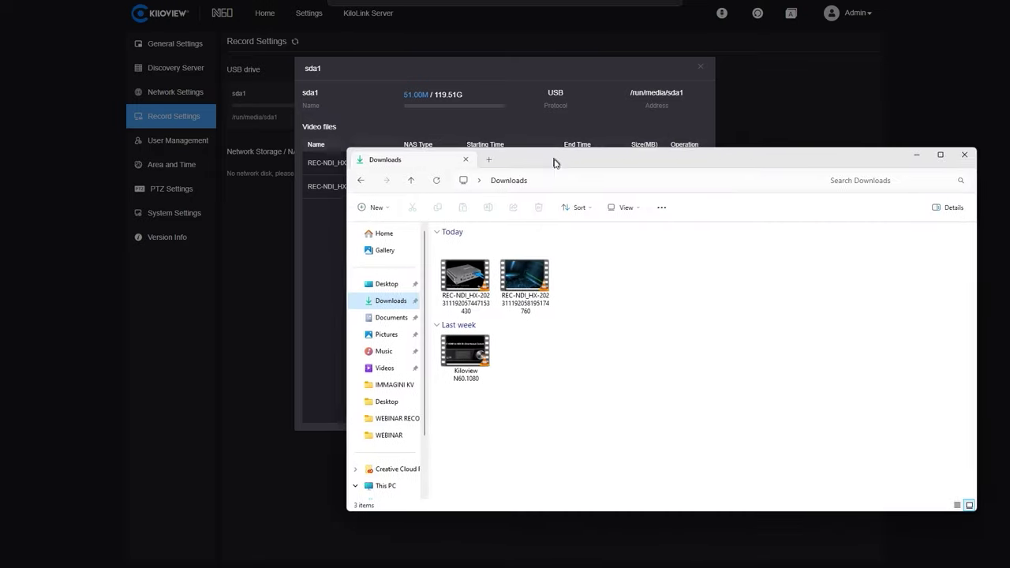
Play the downloaded MP4 and MOV recordings in VLC media player from the Downloads folder, and close both windows.
left_click_drag(554, 163, 450, 114)
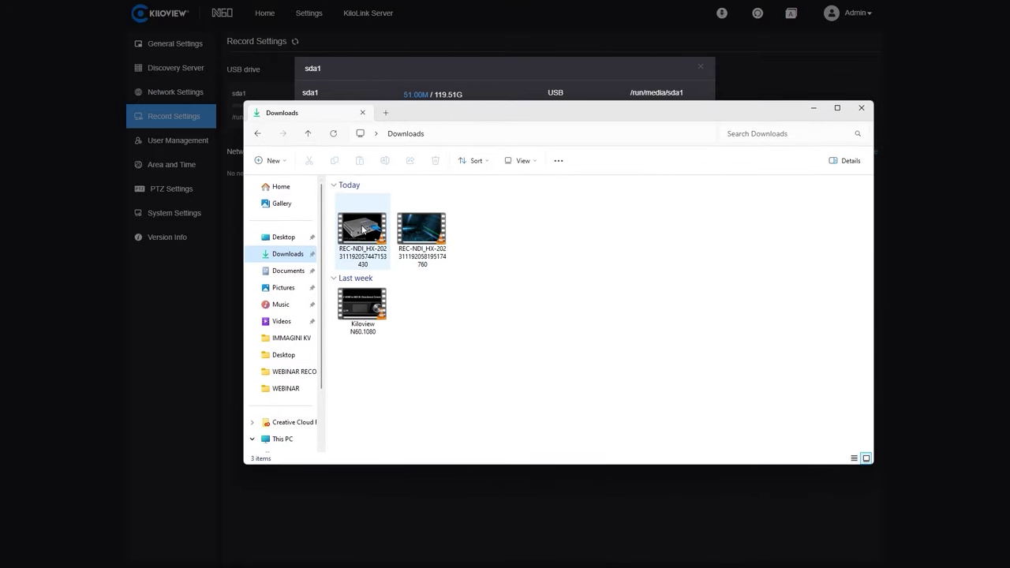
left_click(362, 228)
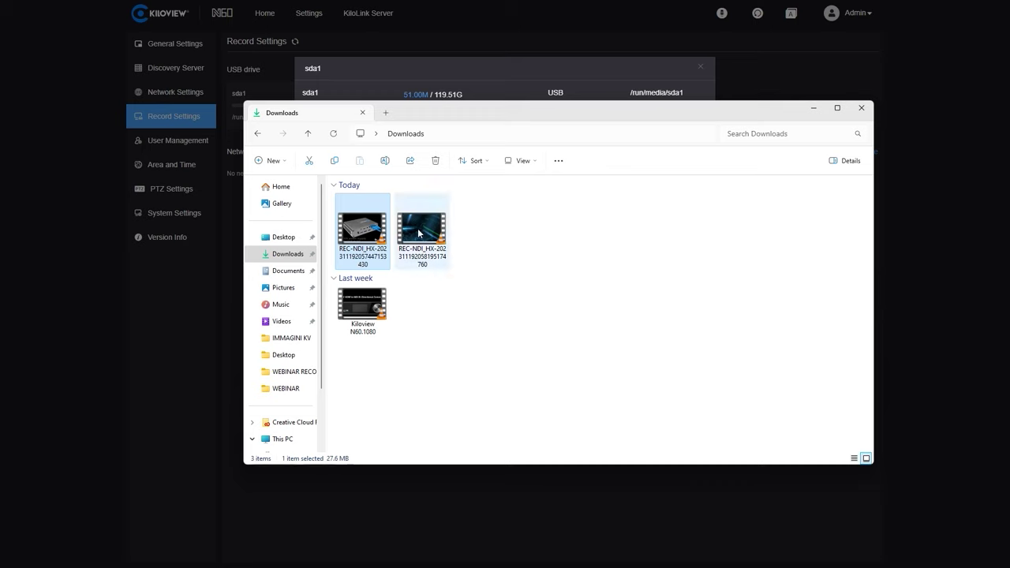
left_click(418, 233)
left_click(371, 234)
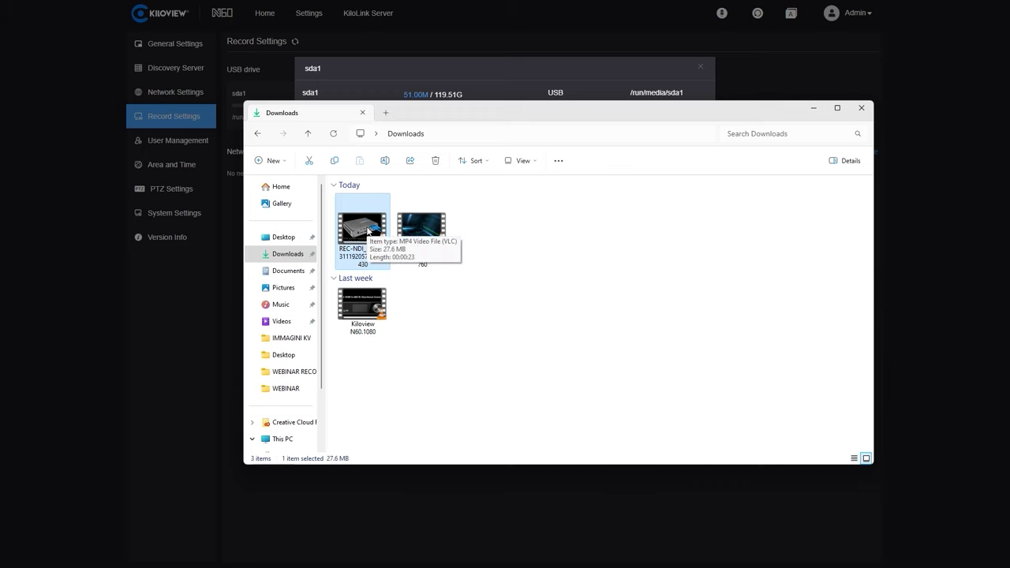
double_click(367, 229)
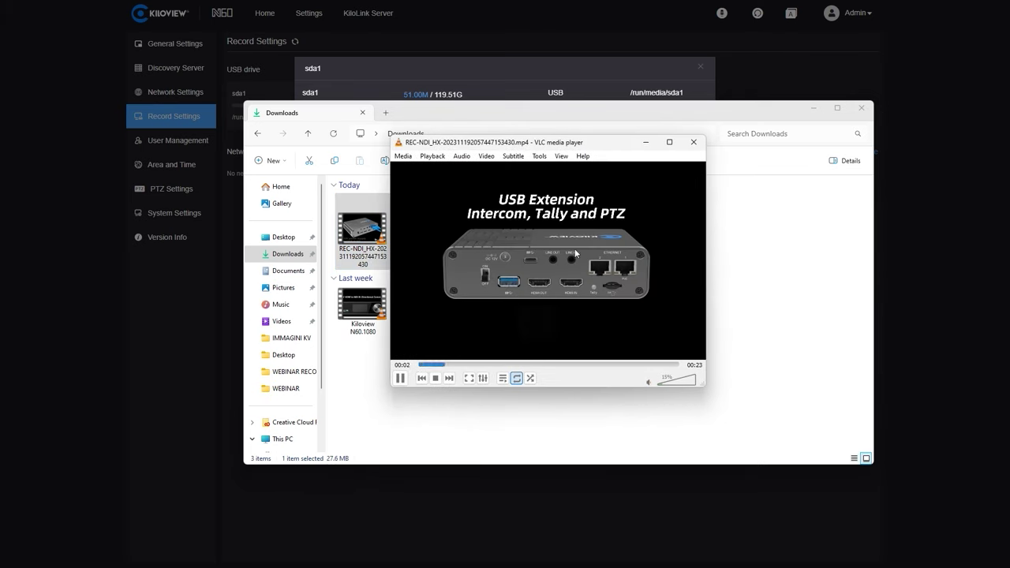
left_click(693, 142)
double_click(415, 225)
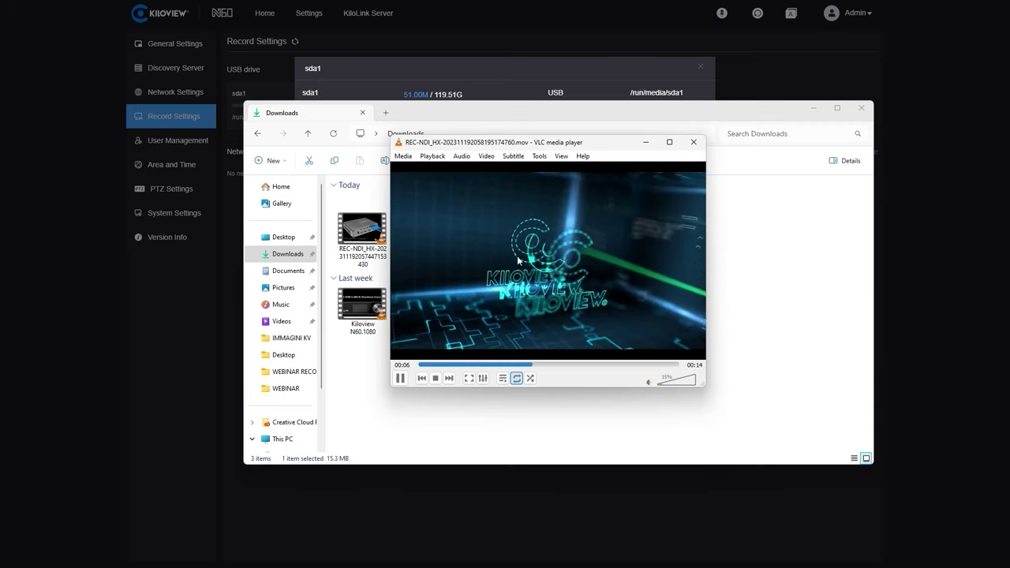
left_click(693, 142)
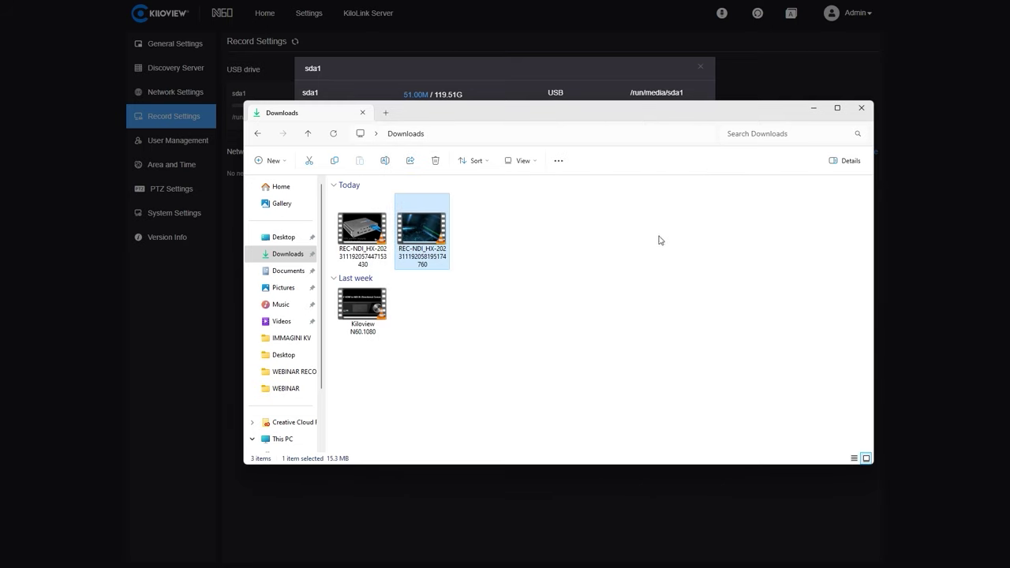
left_click(861, 111)
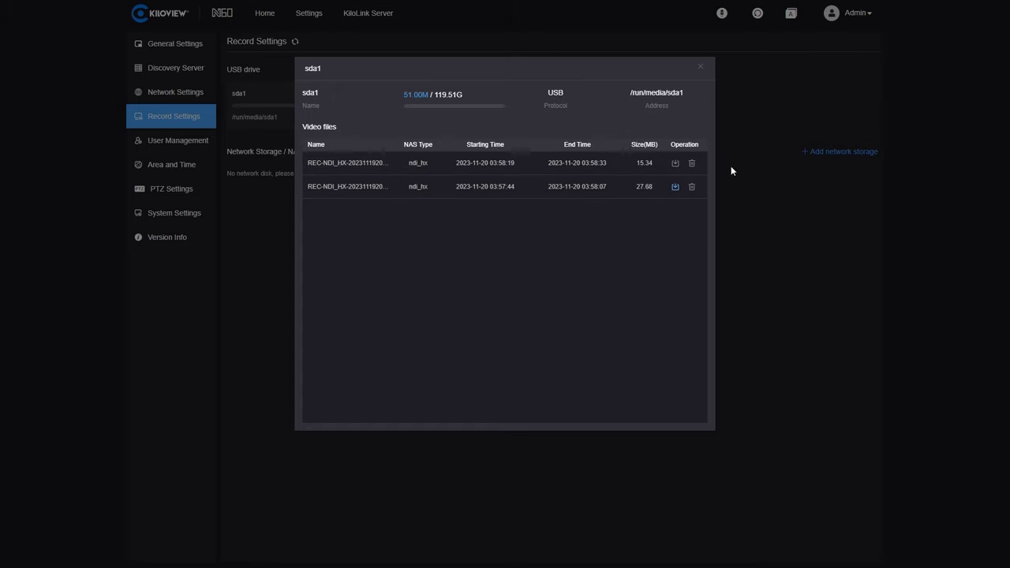
Delete both recordings from USB drive sda1 and return to the encoder home page.
left_click(692, 188)
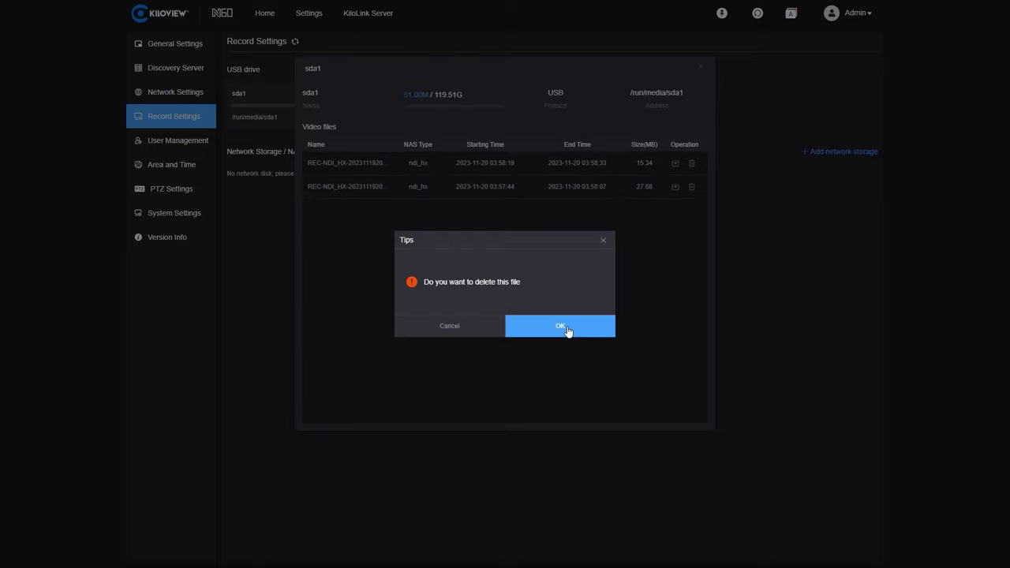
left_click(566, 330)
left_click(691, 163)
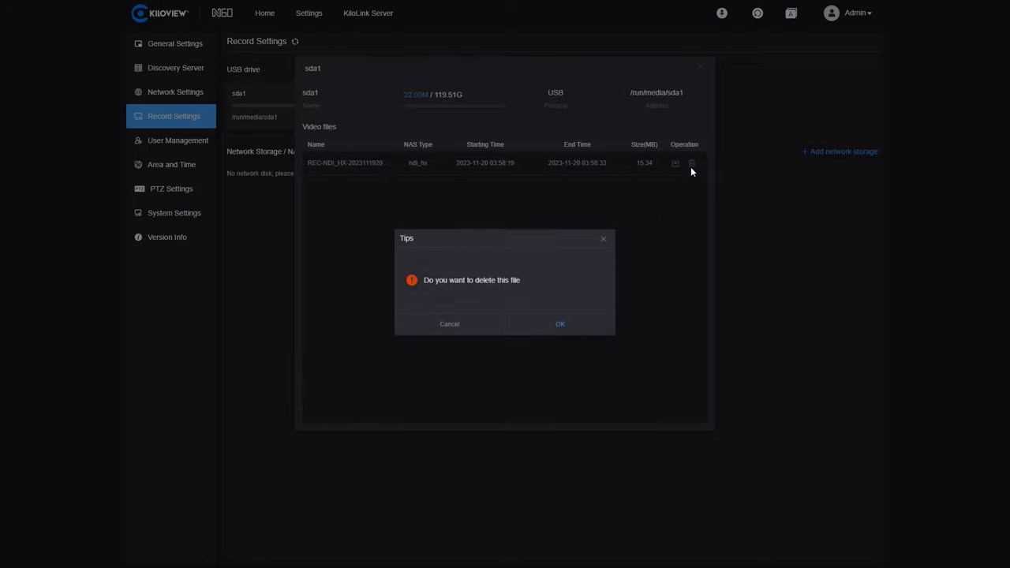
left_click(578, 325)
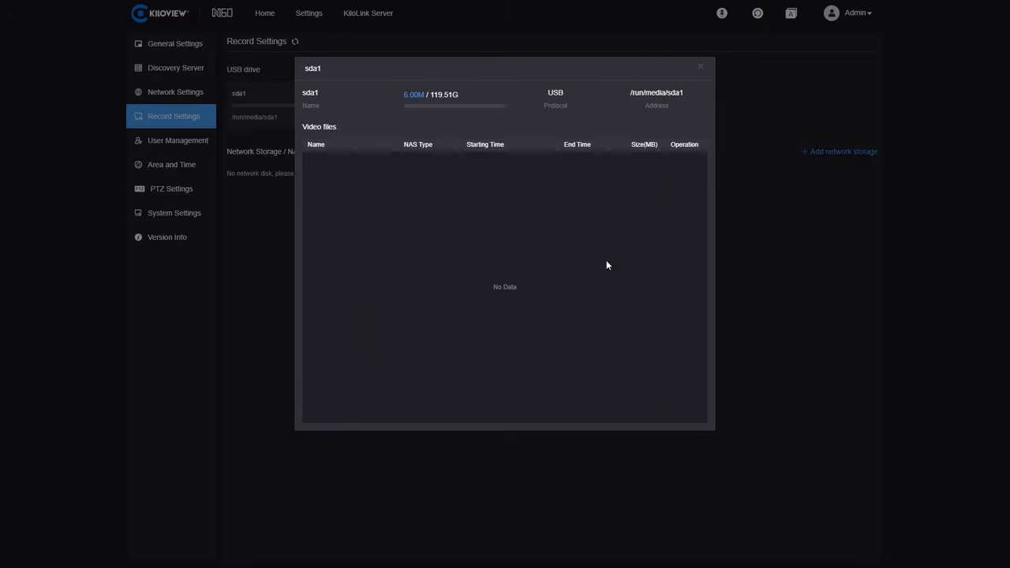
left_click(702, 70)
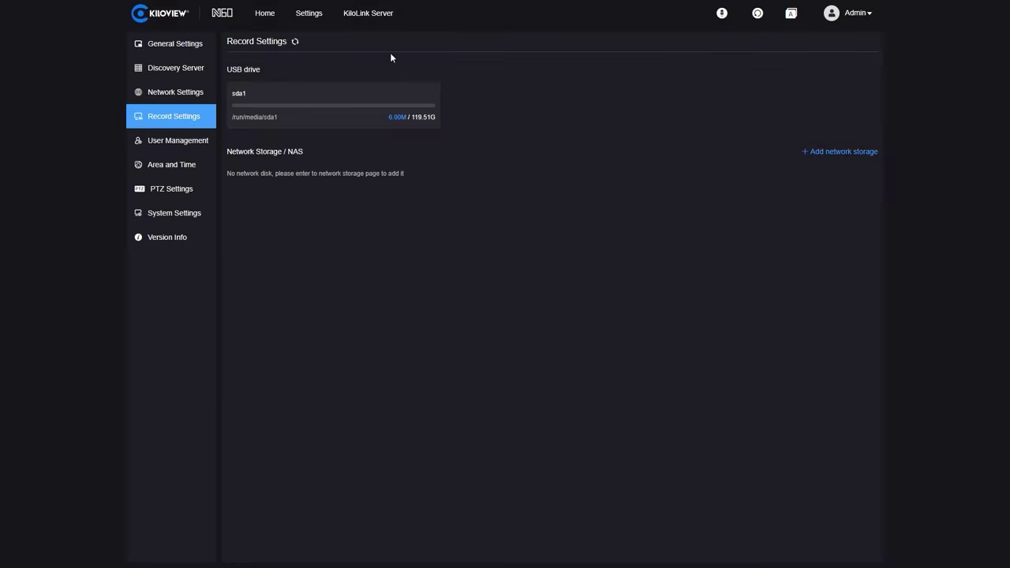
left_click(265, 14)
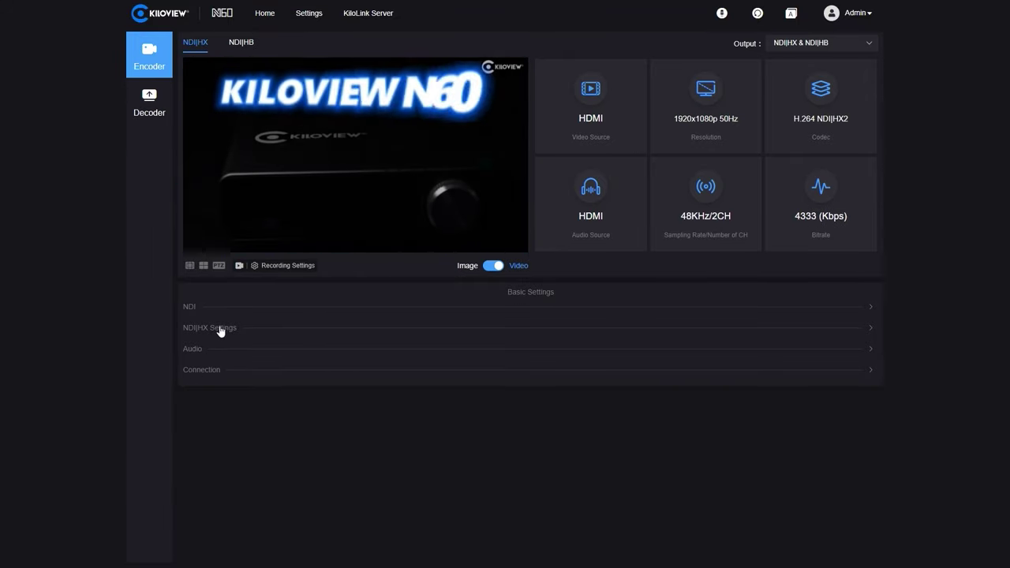
In the NDI|HX settings, set the HX version to NDI|HX3 and the codec to H.265.
left_click(214, 330)
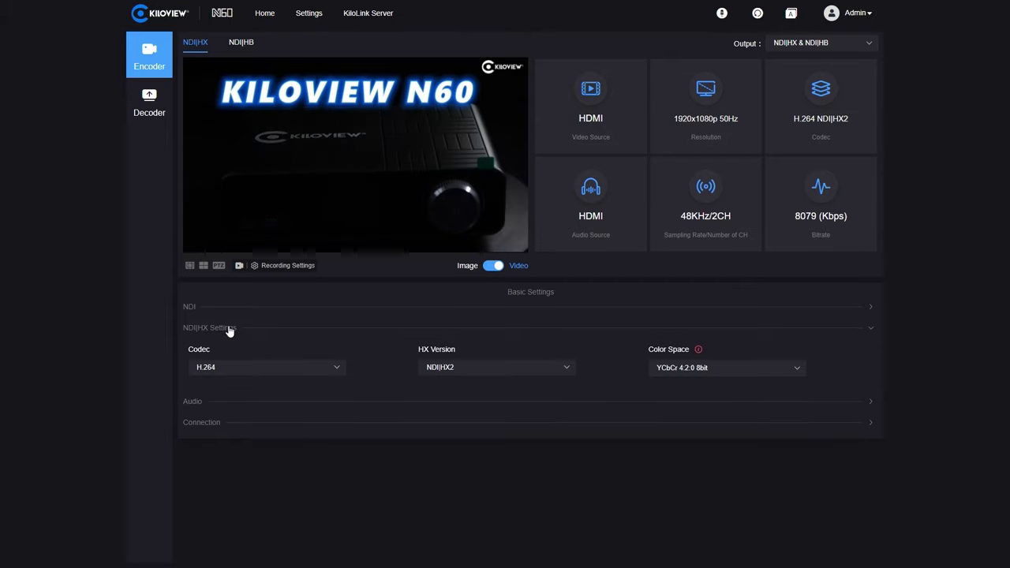
left_click(457, 369)
left_click(465, 391)
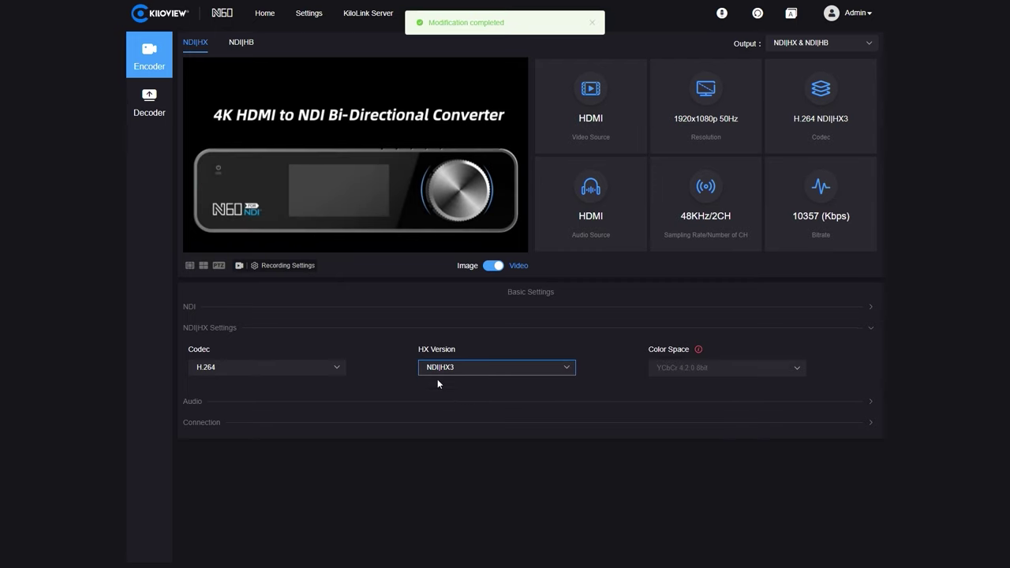
left_click(266, 367)
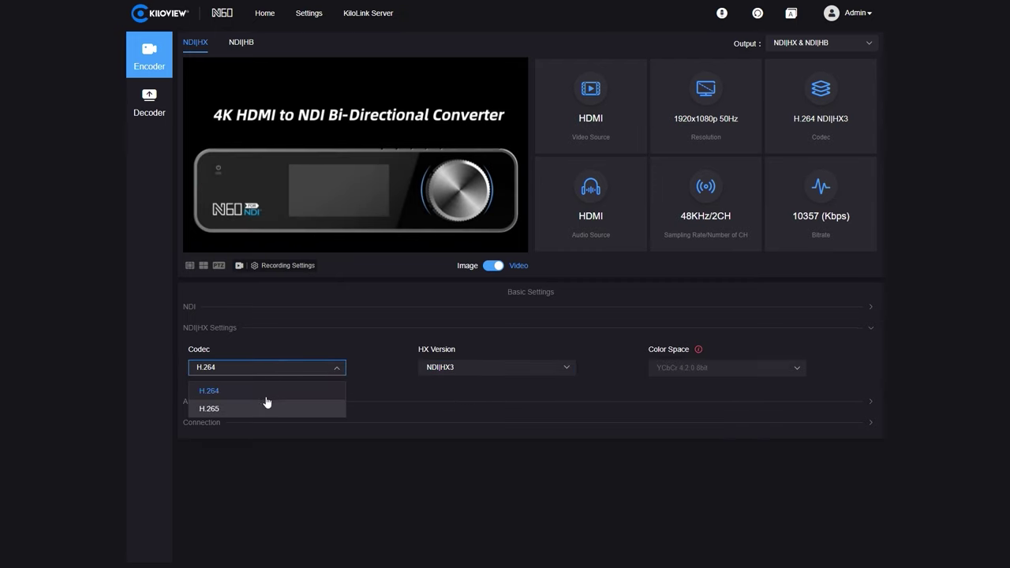
left_click(263, 408)
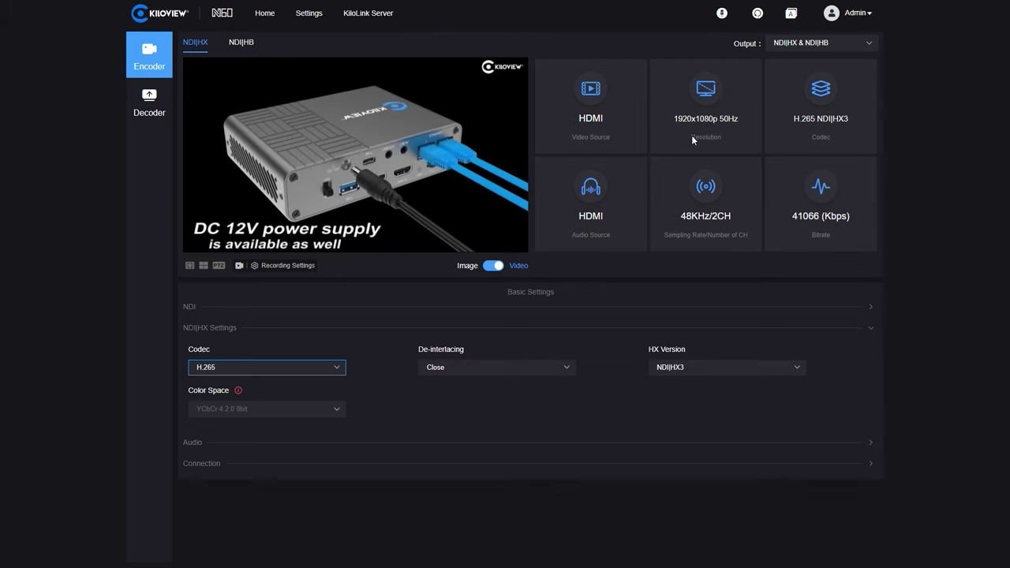
left_click(426, 286)
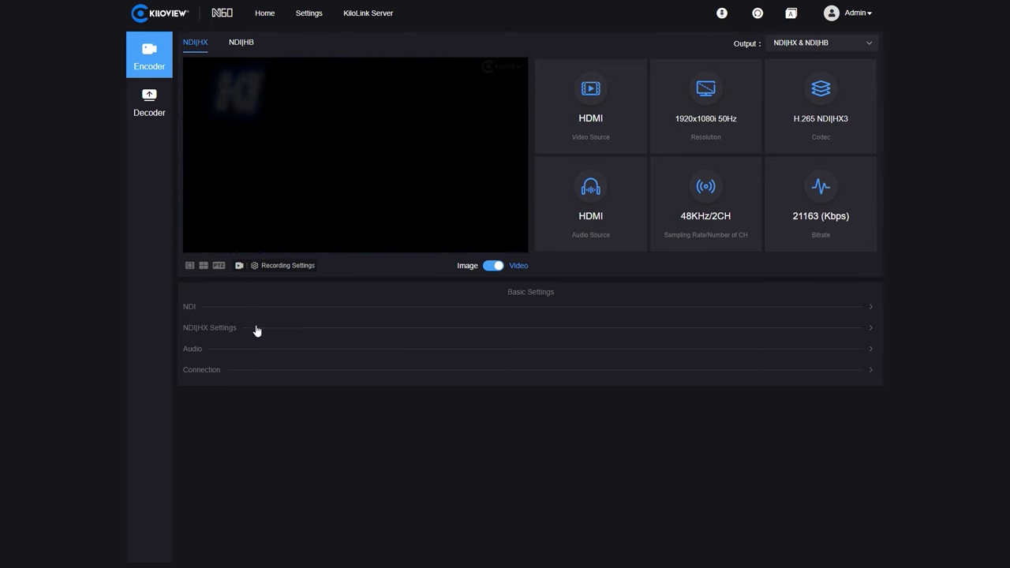
Turn de-interlacing on in the NDI|HX settings, and set it back to Close.
left_click(247, 329)
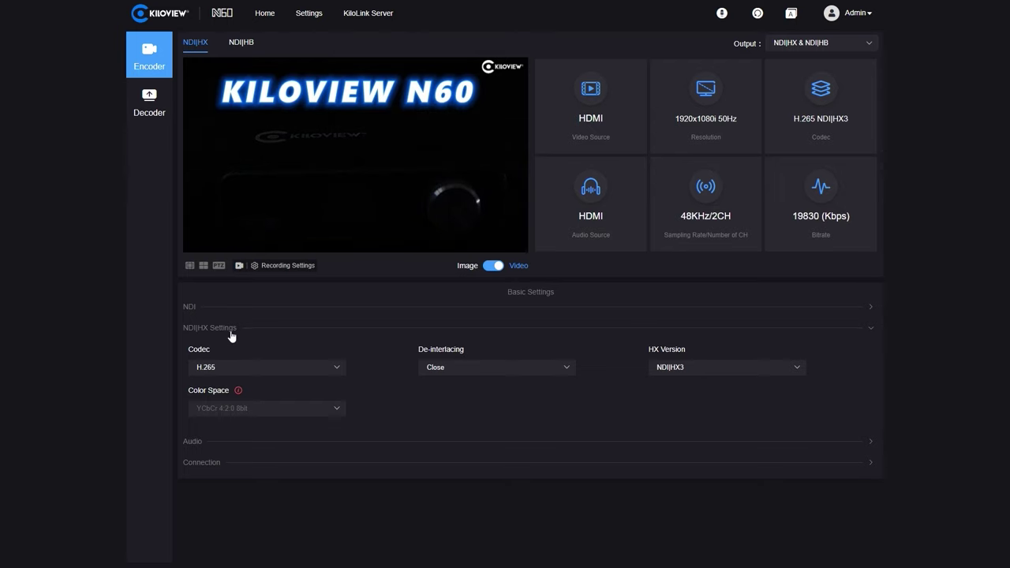
left_click(463, 373)
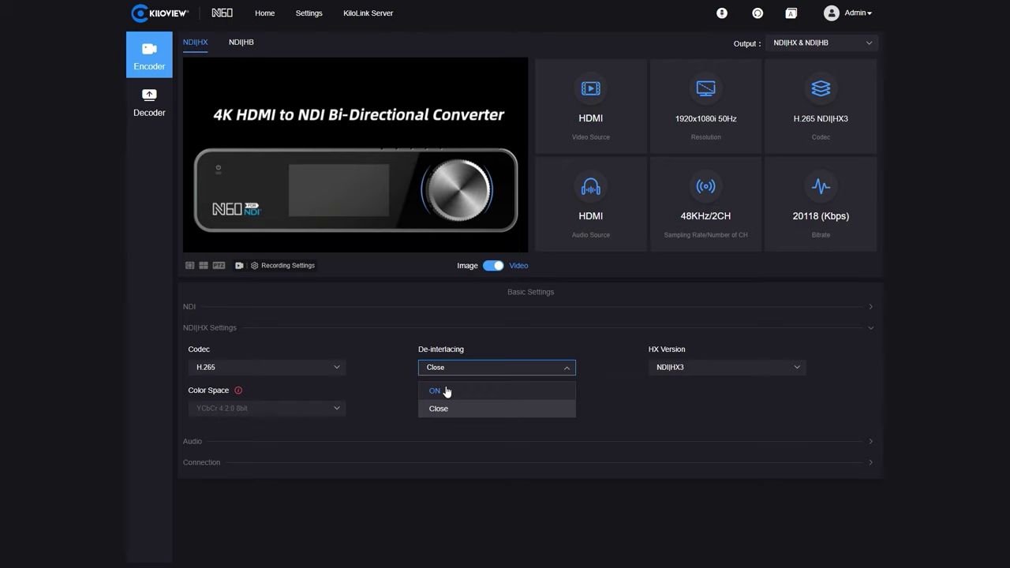
left_click(447, 391)
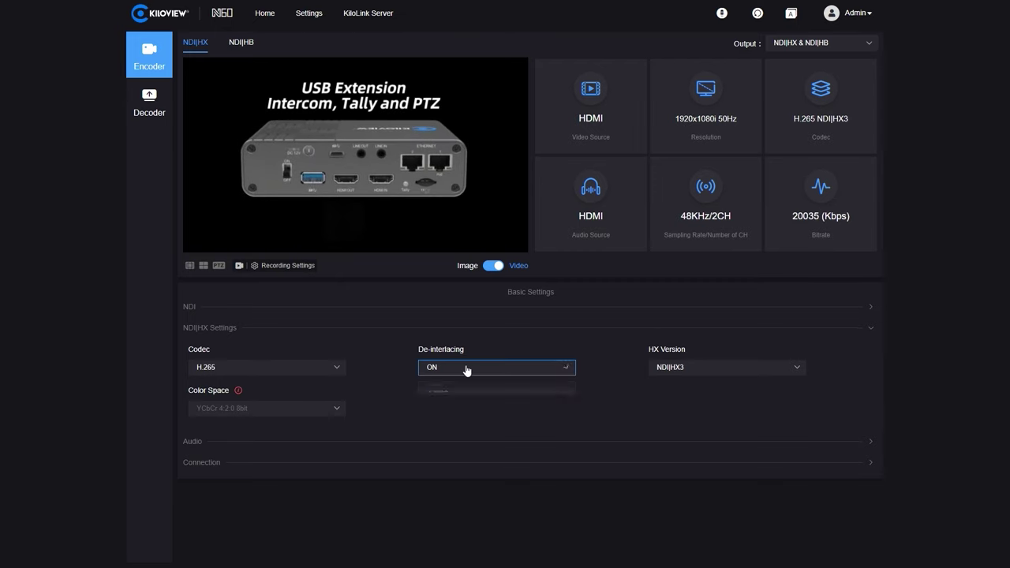
left_click(452, 410)
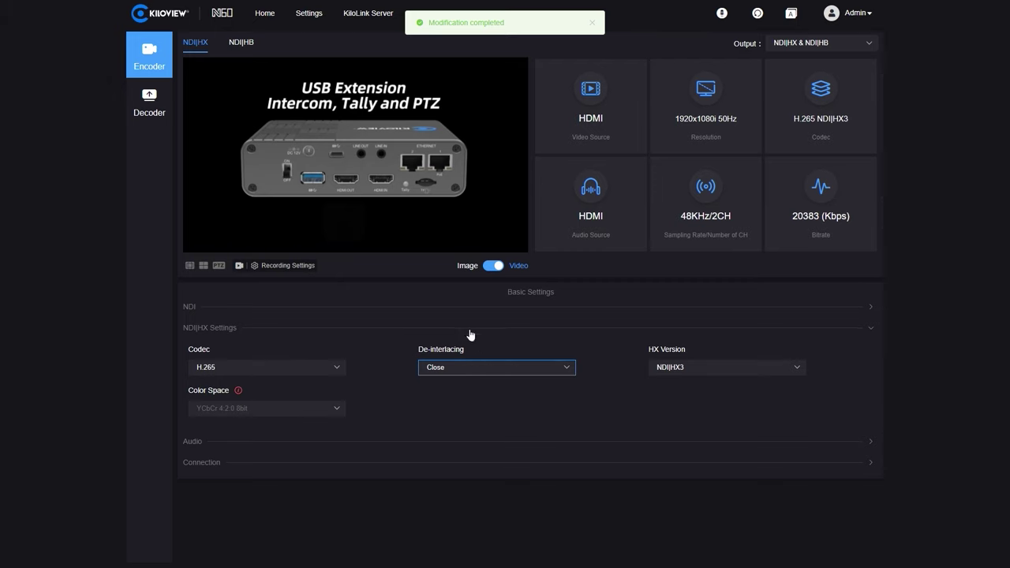
left_click(440, 370)
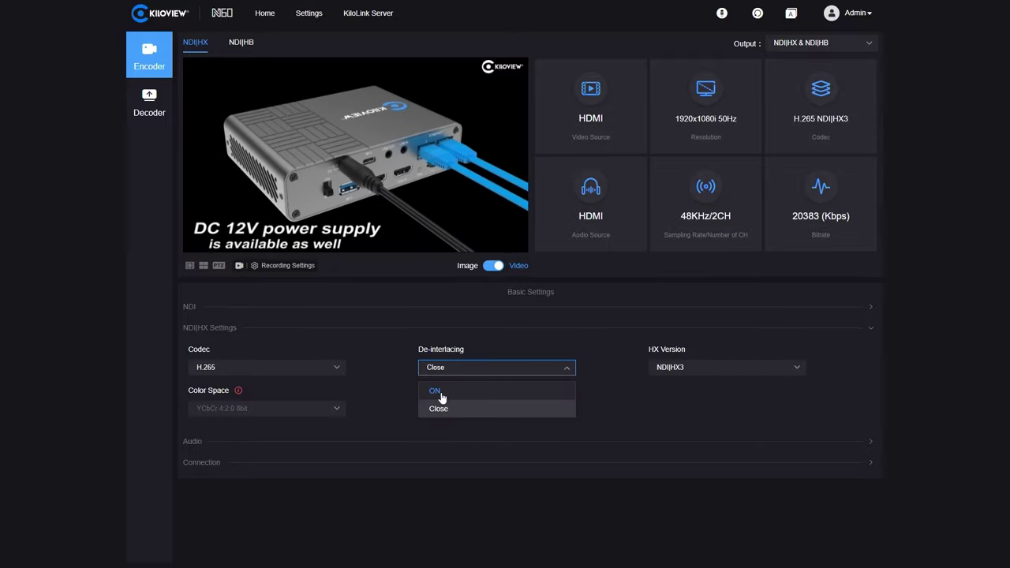
left_click(478, 335)
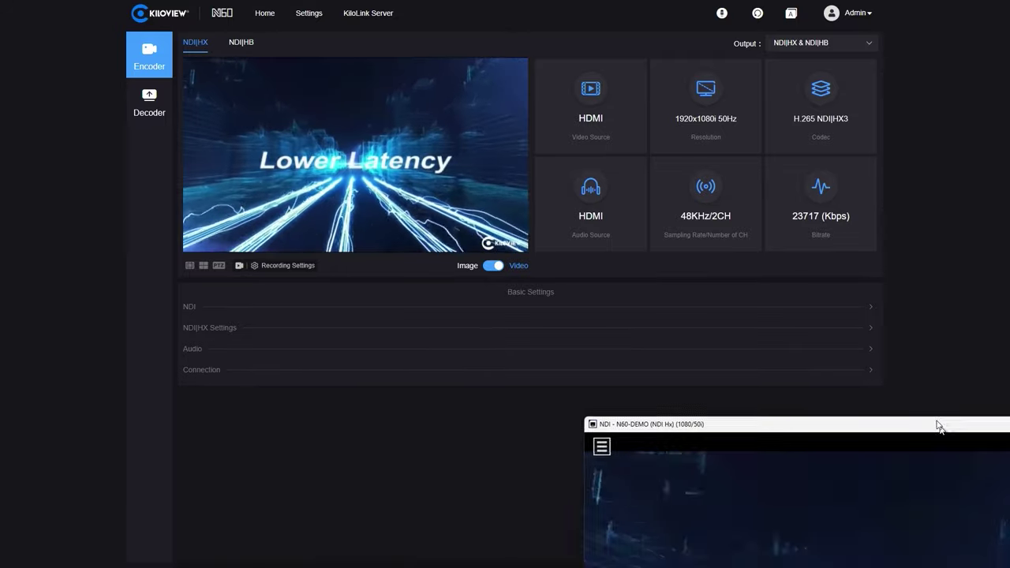
Switch to the NDI monitor window to check the N60-DEMO (NDI Hx) stream's format, and return to the encoder page.
left_click_drag(938, 421, 570, 95)
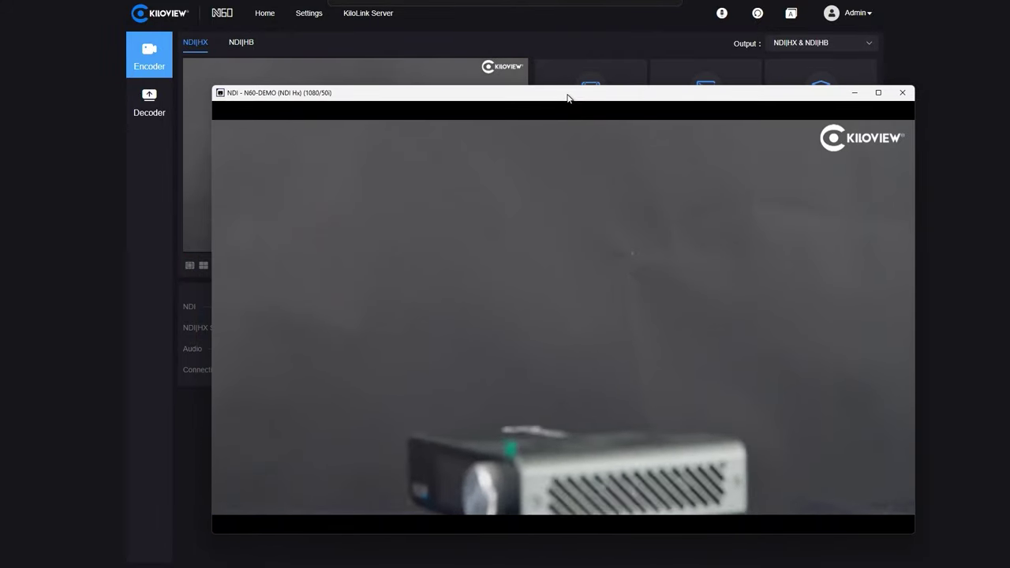
mouse_move(419, 114)
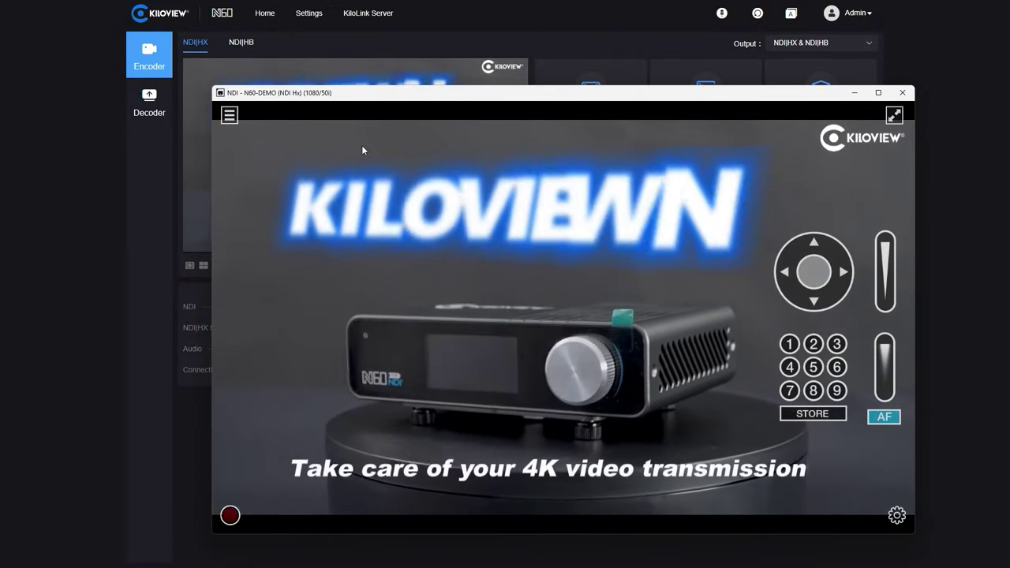
right_click(362, 148)
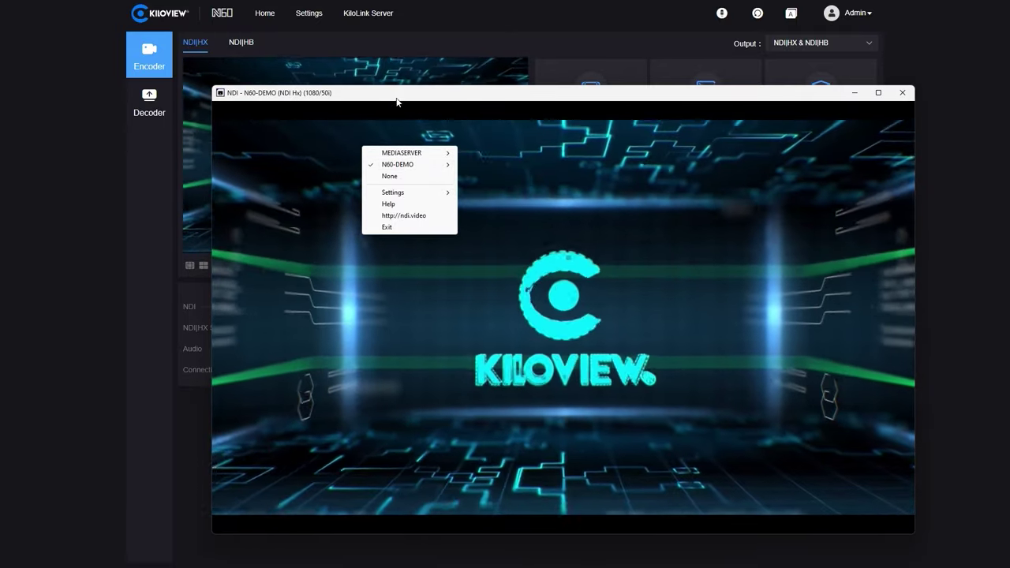
left_click(399, 98)
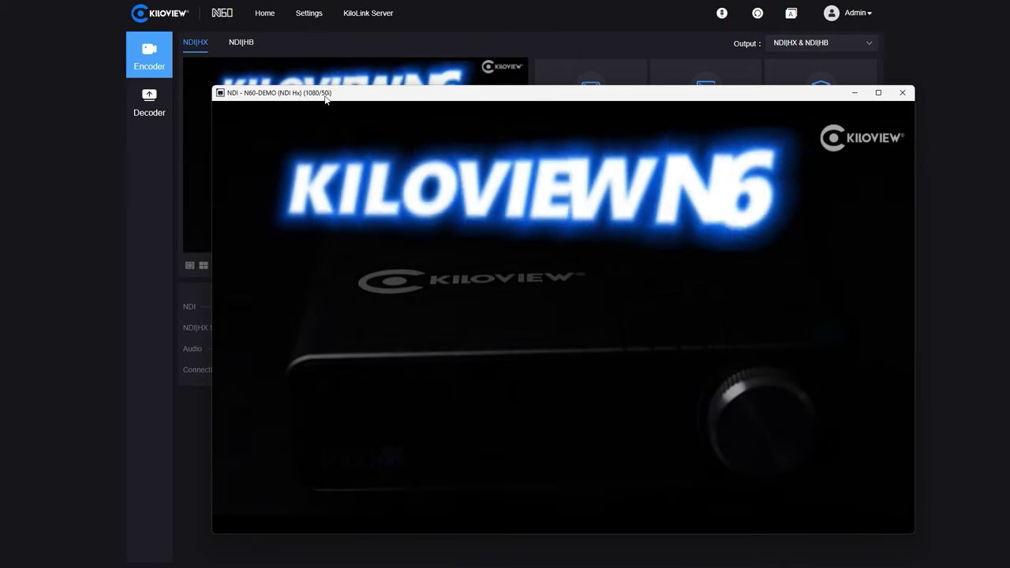
left_click(435, 20)
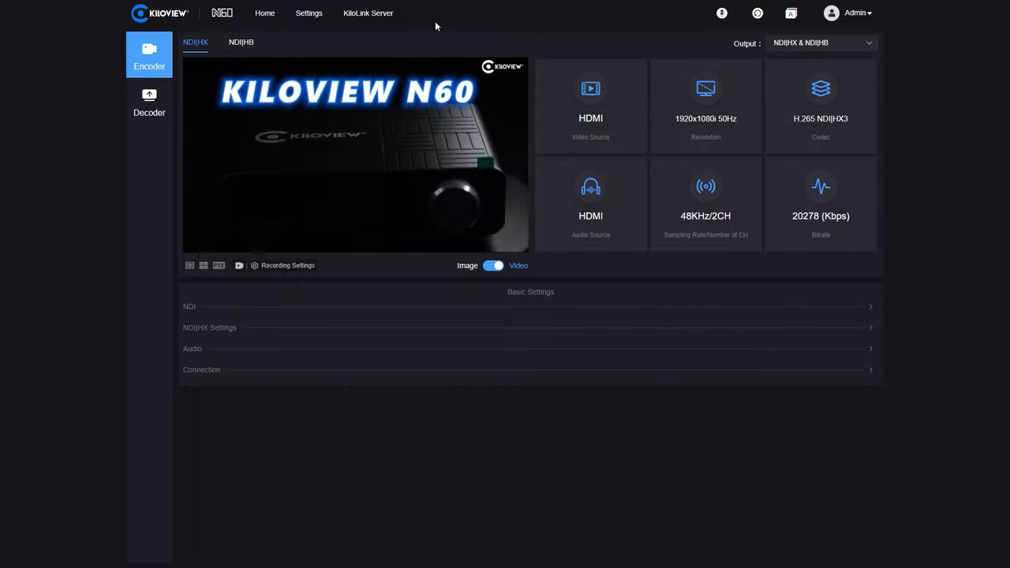
Set de-interlacing to ON in the NDI|HX settings.
left_click(224, 329)
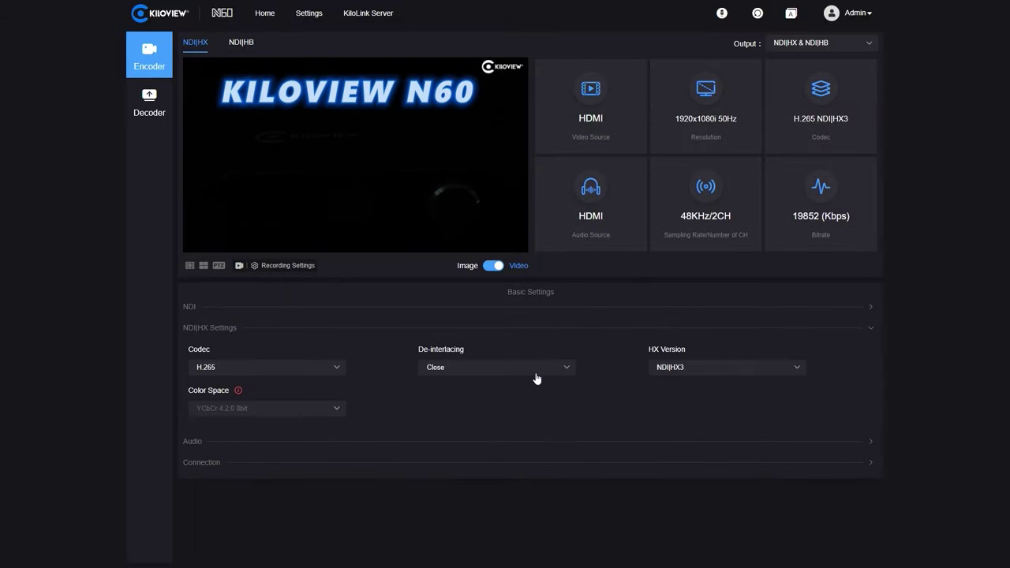
left_click(452, 369)
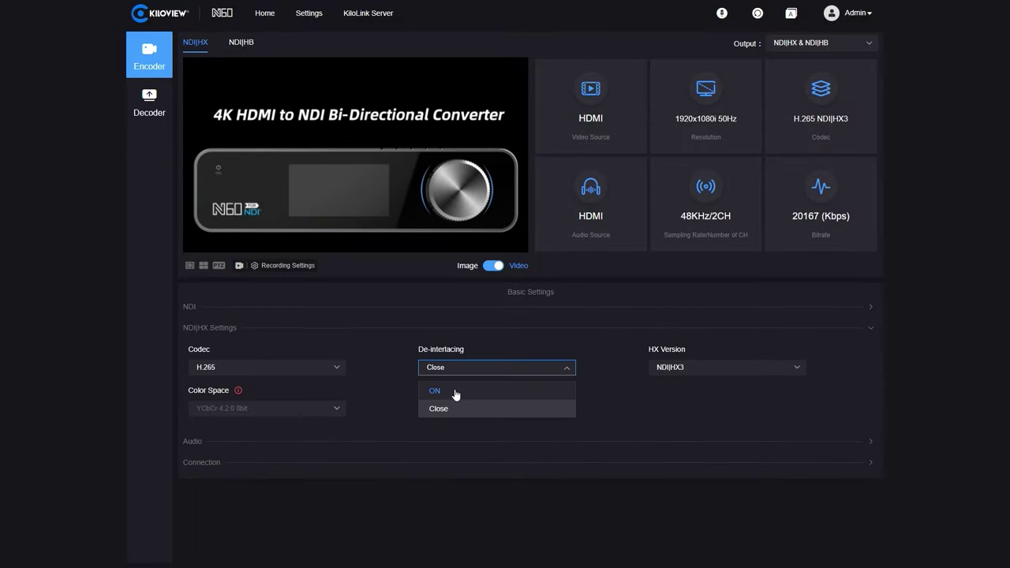
left_click(455, 392)
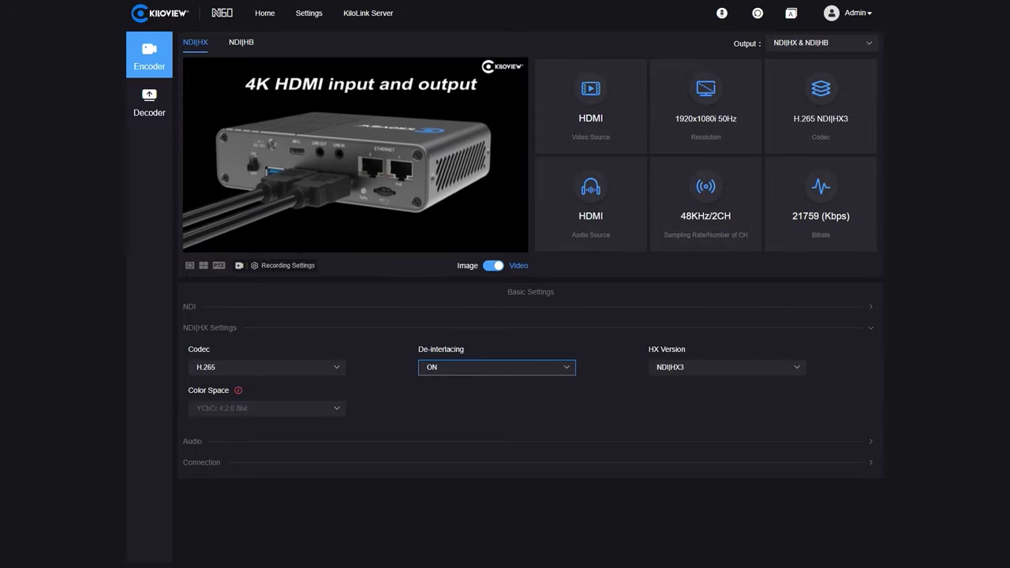
key("alt+Tab")
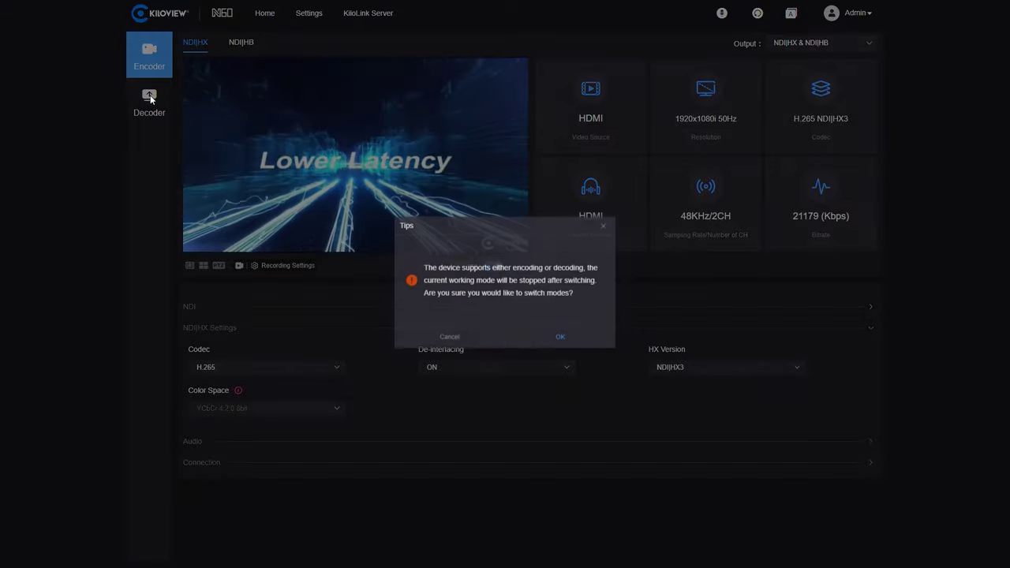
Switch the device to decoder mode and expand the MEDIASERVER device in the source list.
left_click(149, 98)
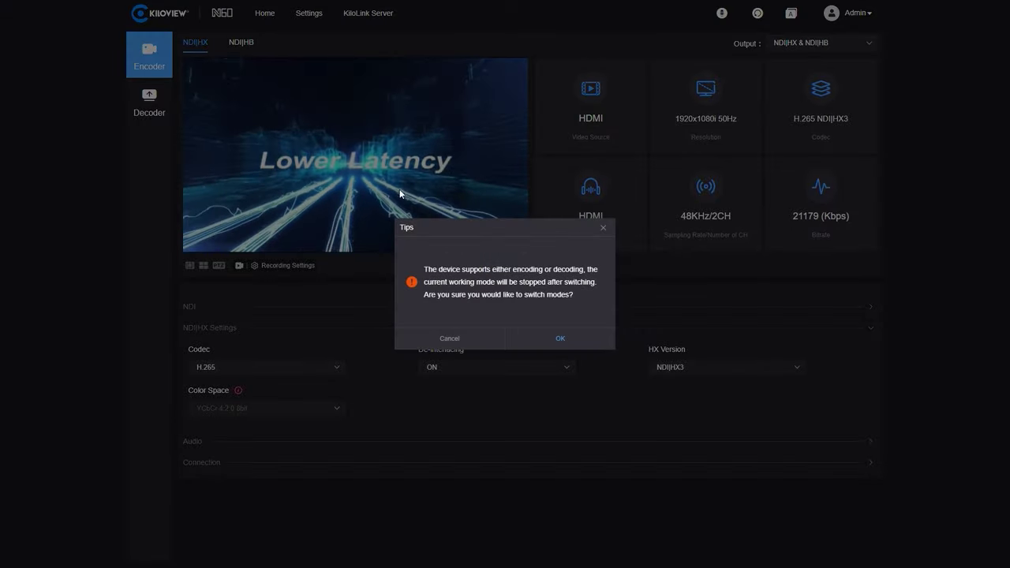
left_click(567, 339)
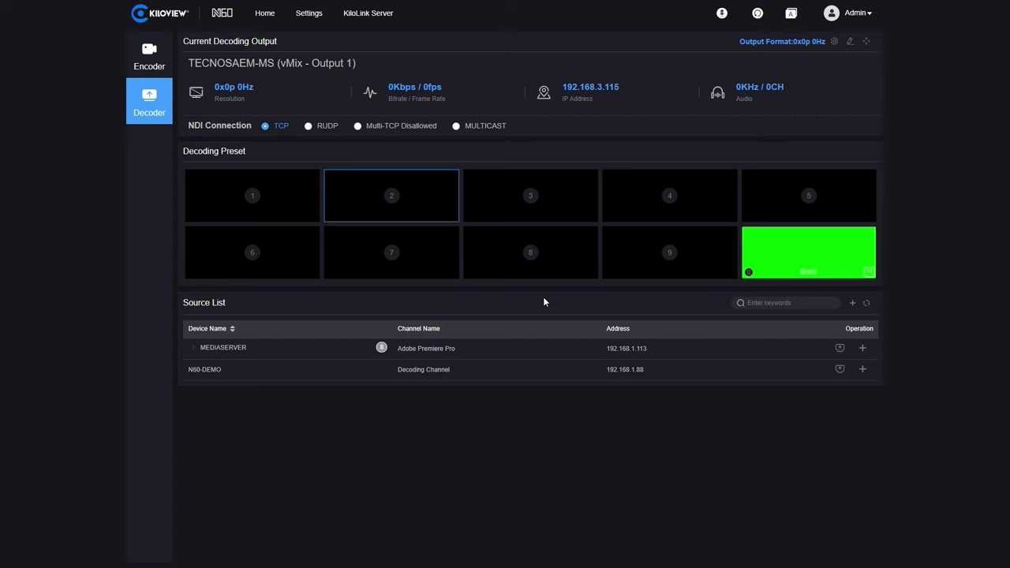
left_click(195, 348)
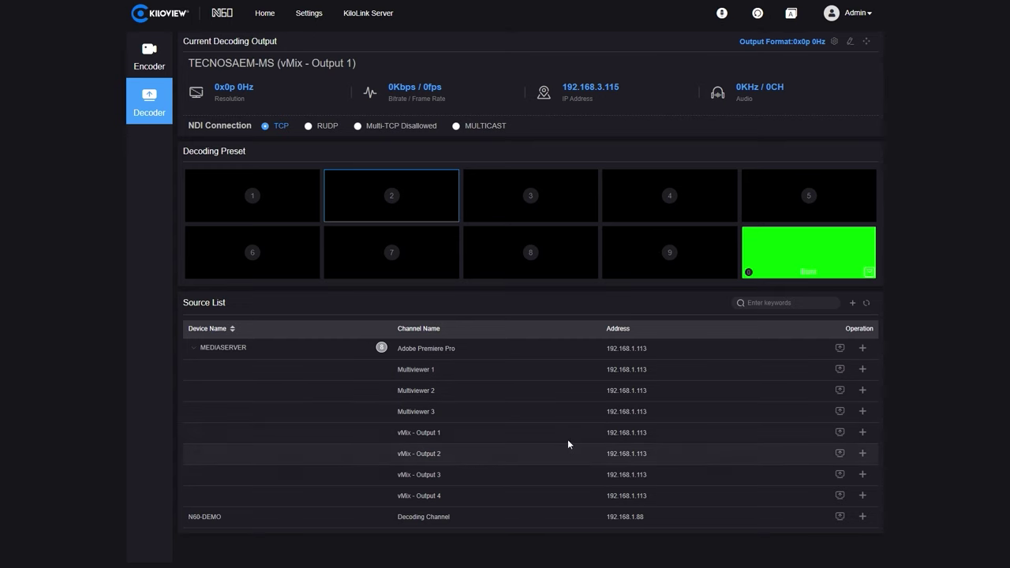
Add the MEDIASERVER source vMix - Output 1 to decoding preset 1 and vMix - Output 2 to preset 2.
left_click(863, 434)
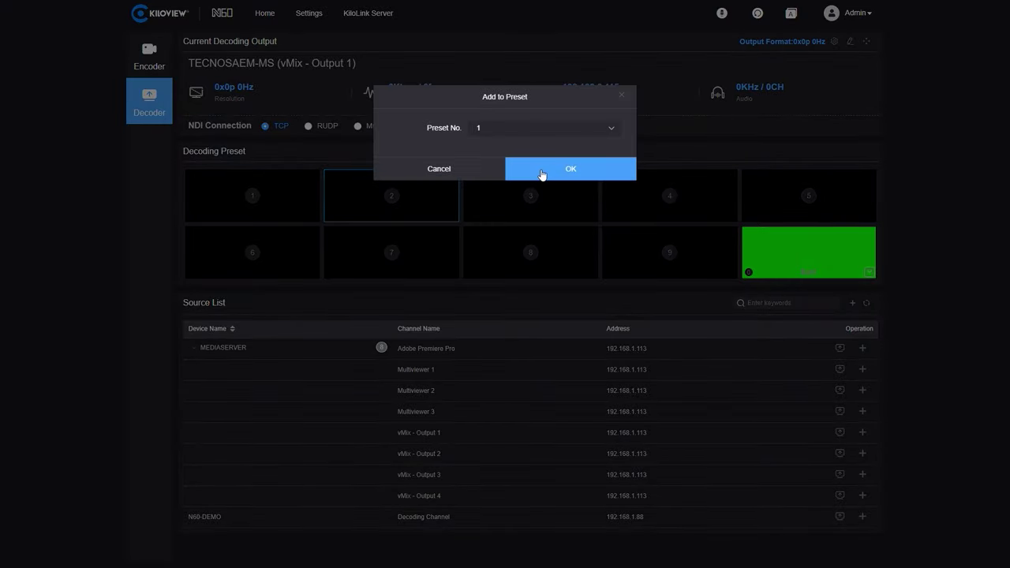
left_click(541, 175)
left_click(862, 454)
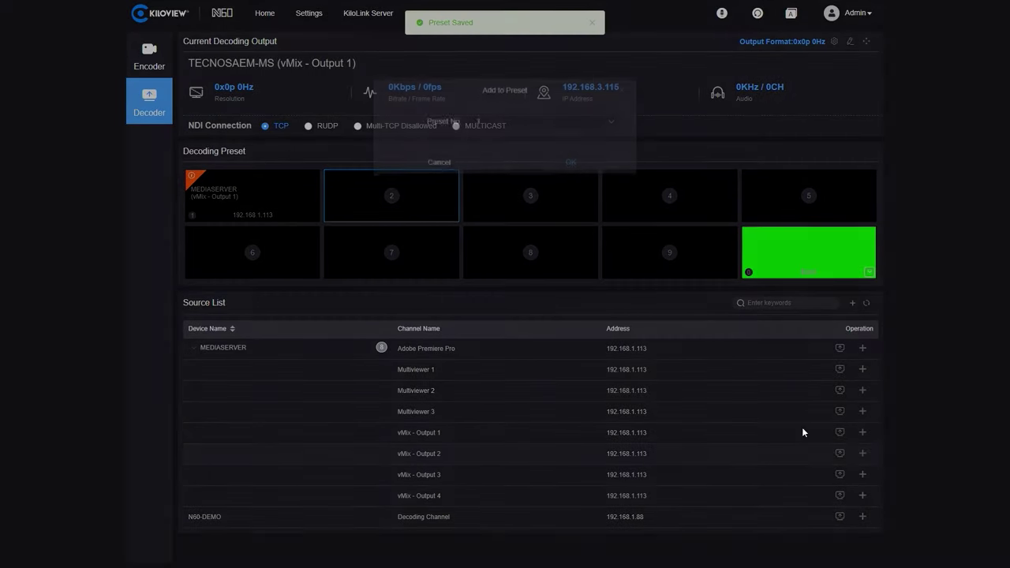
left_click(521, 128)
left_click(504, 169)
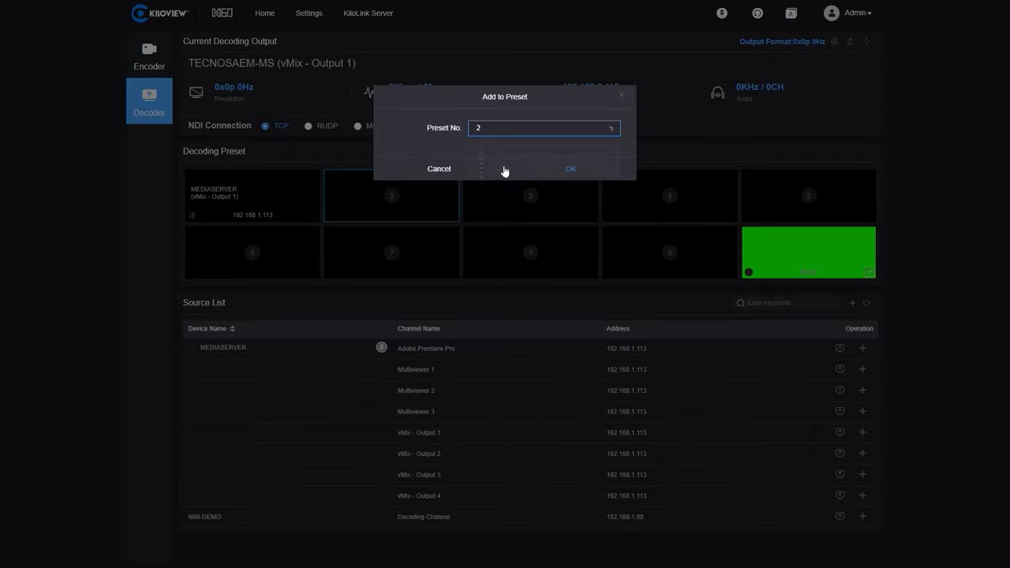
left_click(583, 175)
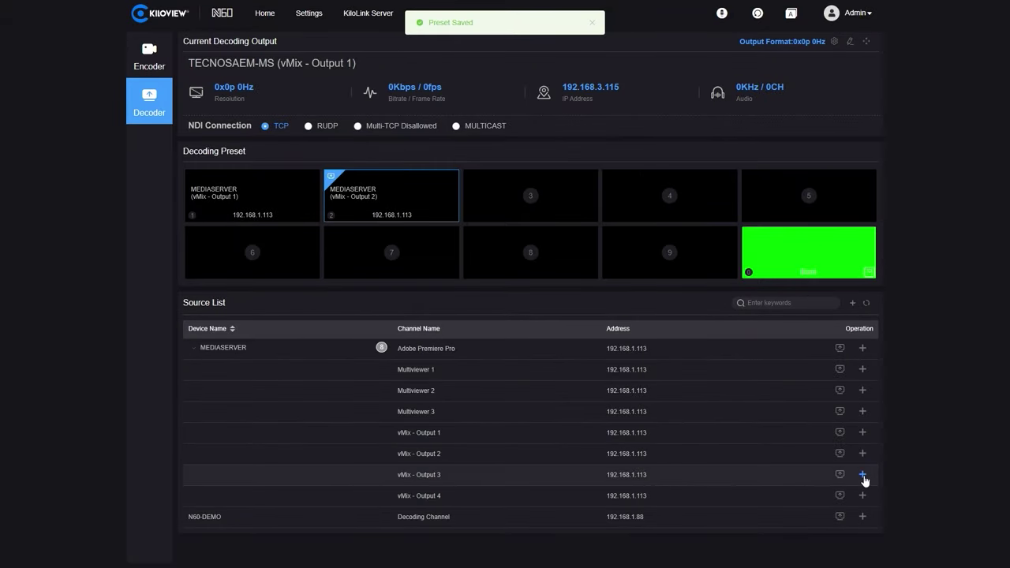
Add the MEDIASERVER source vMix - Output 3 to decoding preset 3.
left_click(862, 474)
left_click(522, 129)
left_click(517, 186)
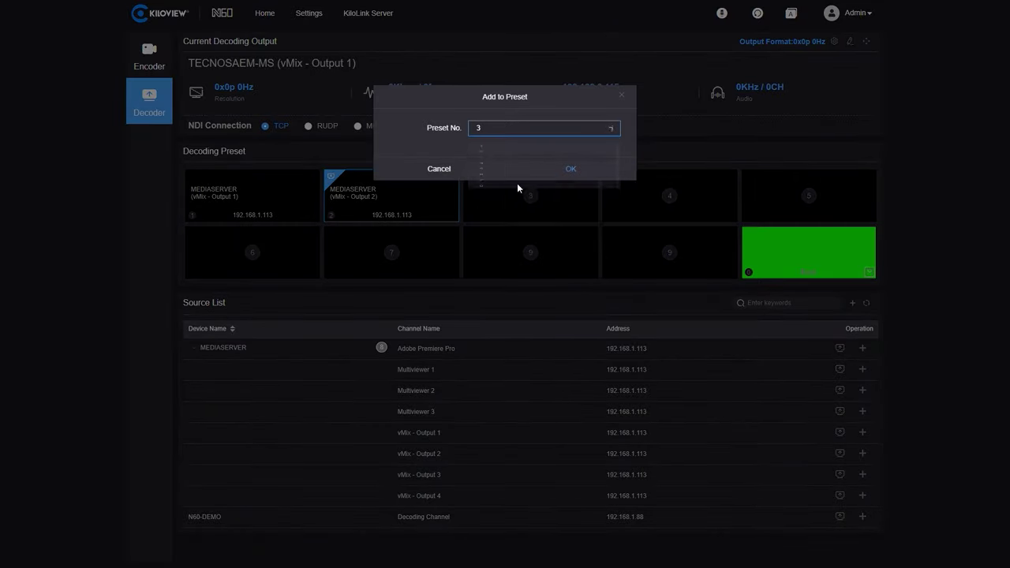
left_click(580, 168)
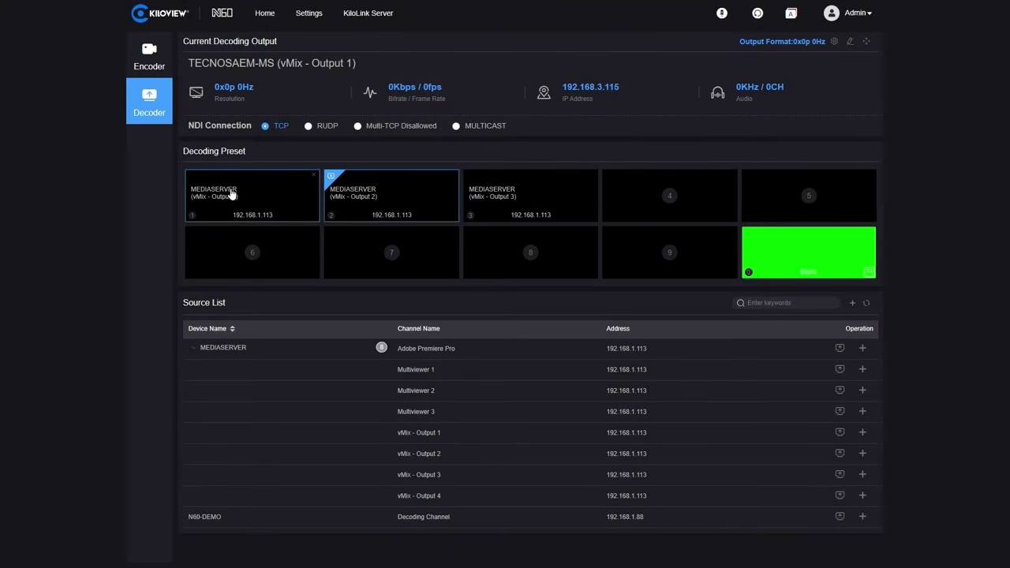
Decode preset 1 with vMix - Output 1 and open the video output settings.
left_click(277, 203)
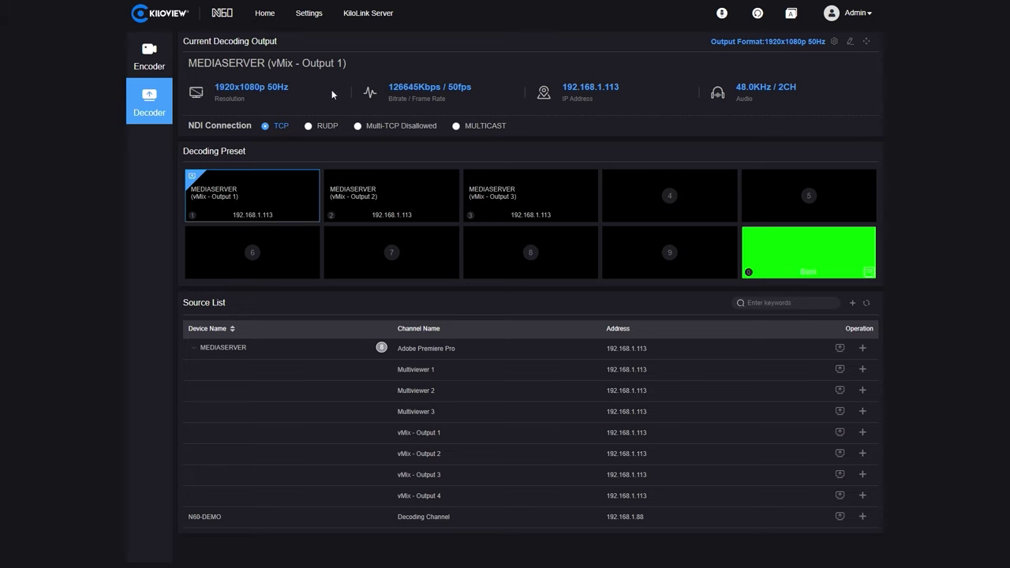
left_click(833, 42)
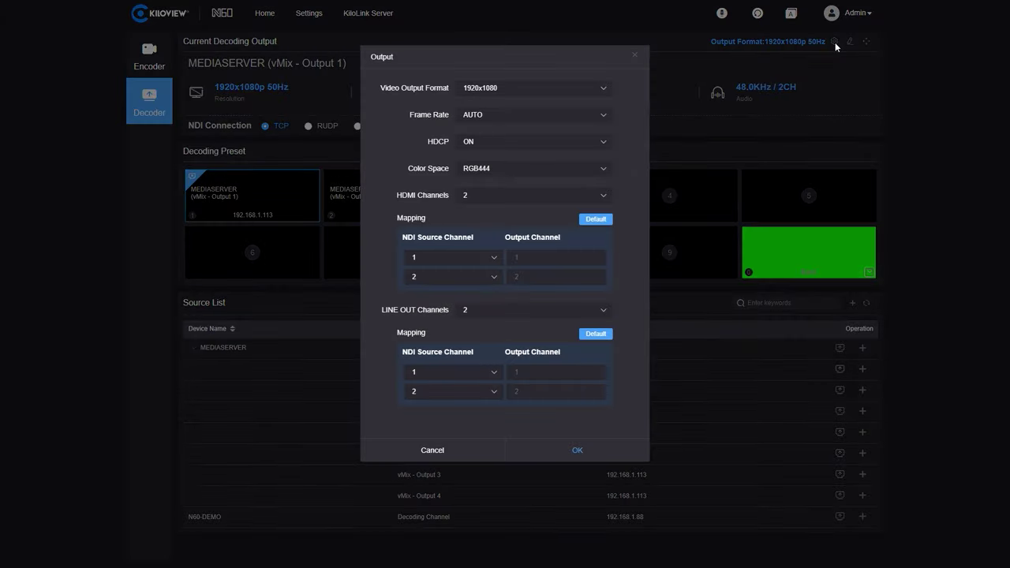
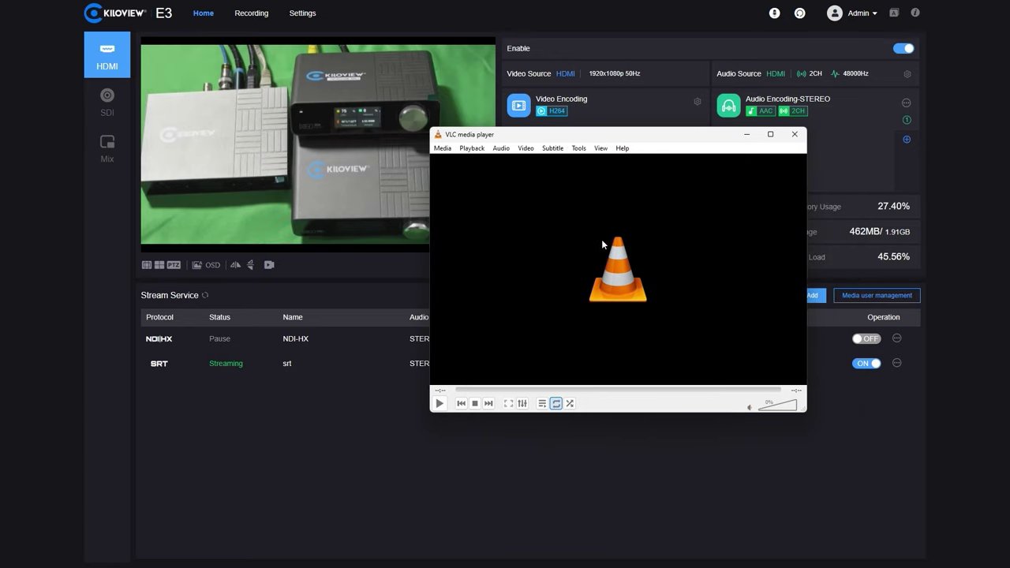
Play the E3 encoder's stream srt://192.168.1.116:4000 in VLC media player and move its window slightly up.
key("ctrl+v")
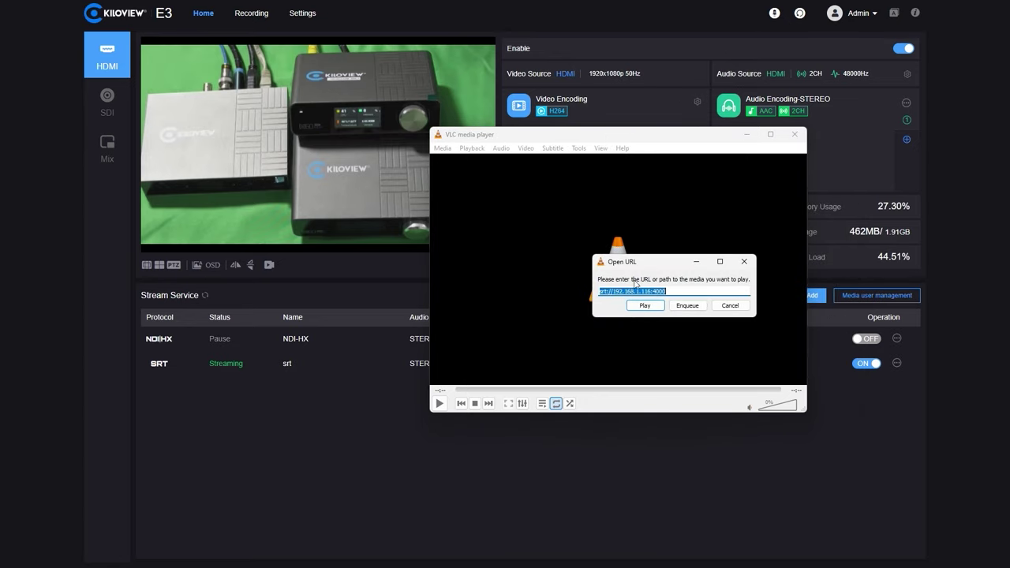
left_click(646, 306)
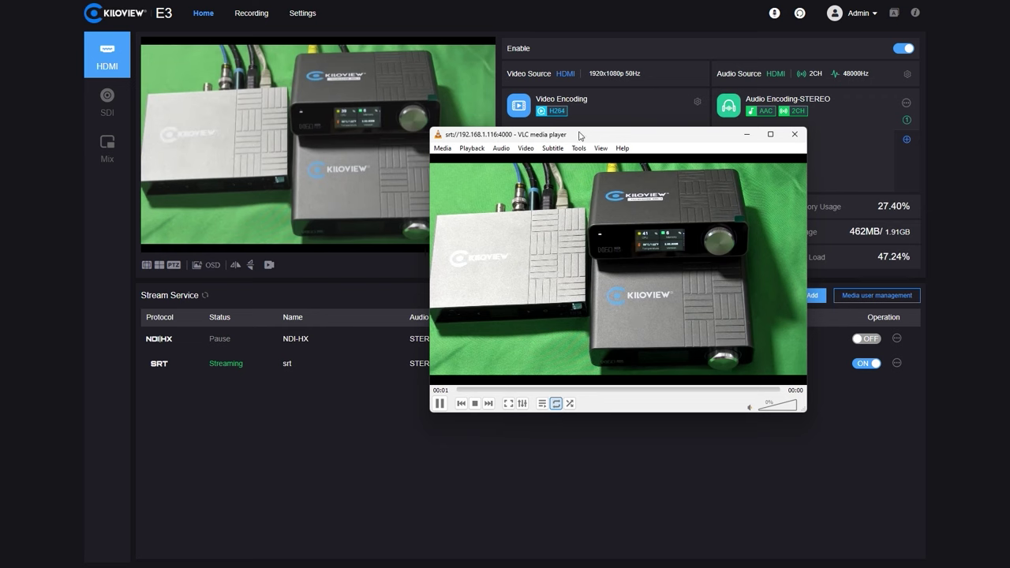
left_click_drag(578, 135, 596, 119)
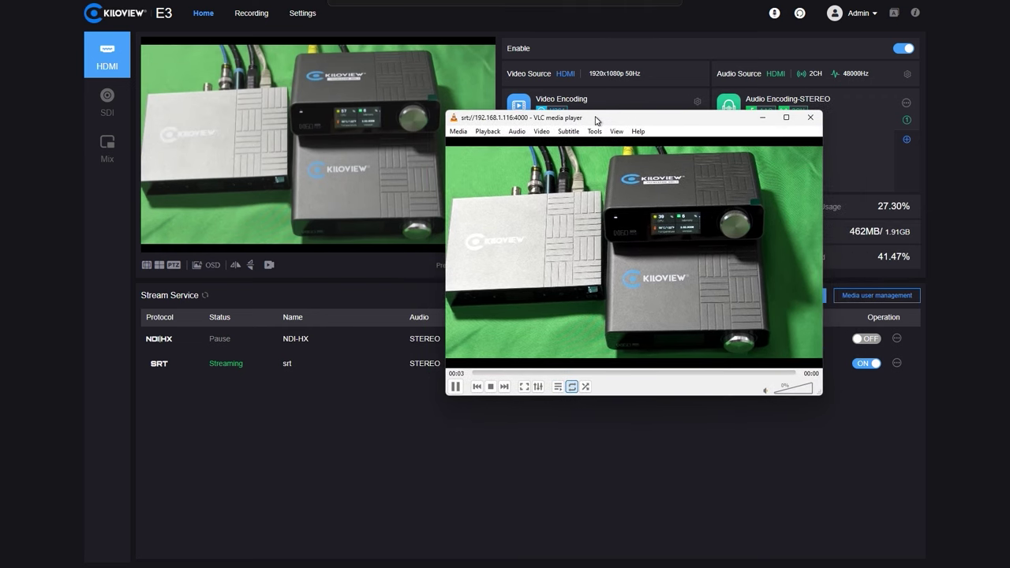
Close VLC, then add an SRT listener service named srt on port 4001 to the E3's SDI channel and start streaming it.
left_click(810, 120)
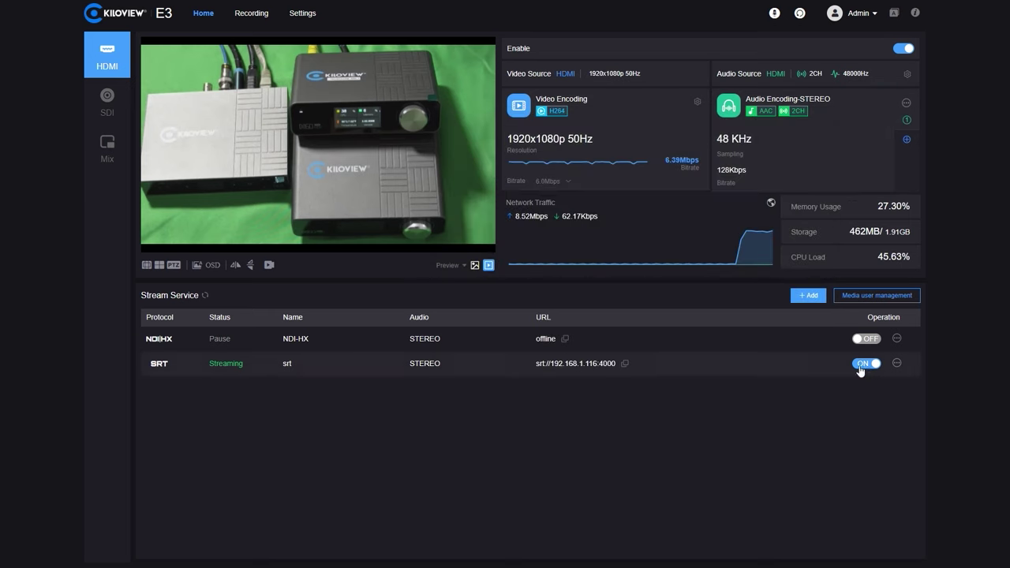
left_click(104, 104)
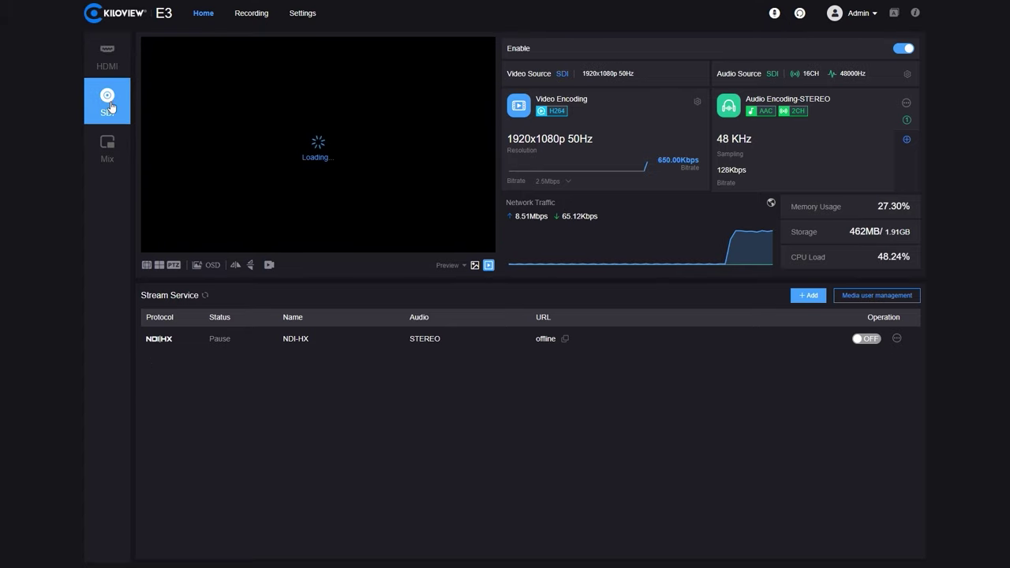
left_click(813, 295)
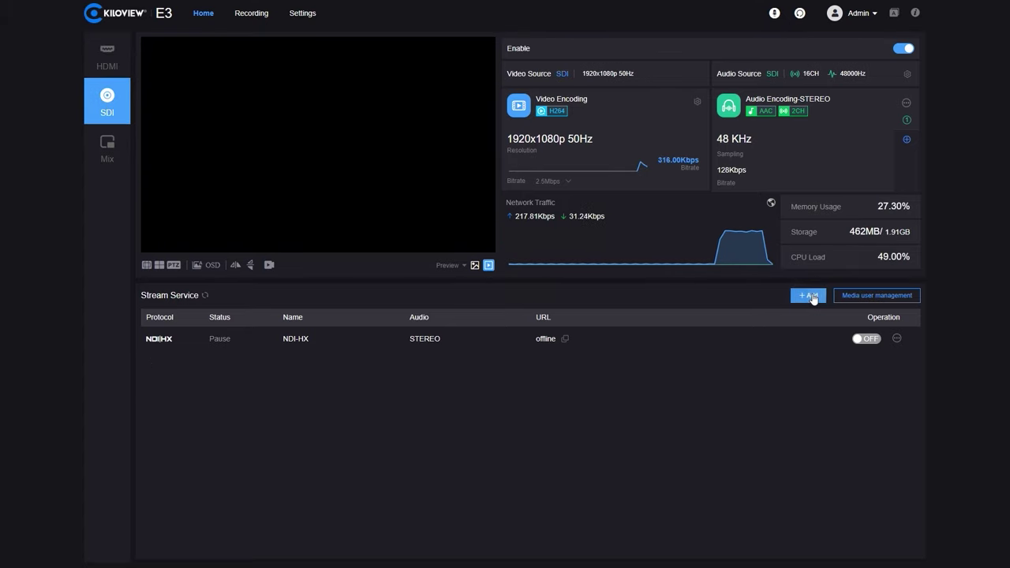
left_click(365, 95)
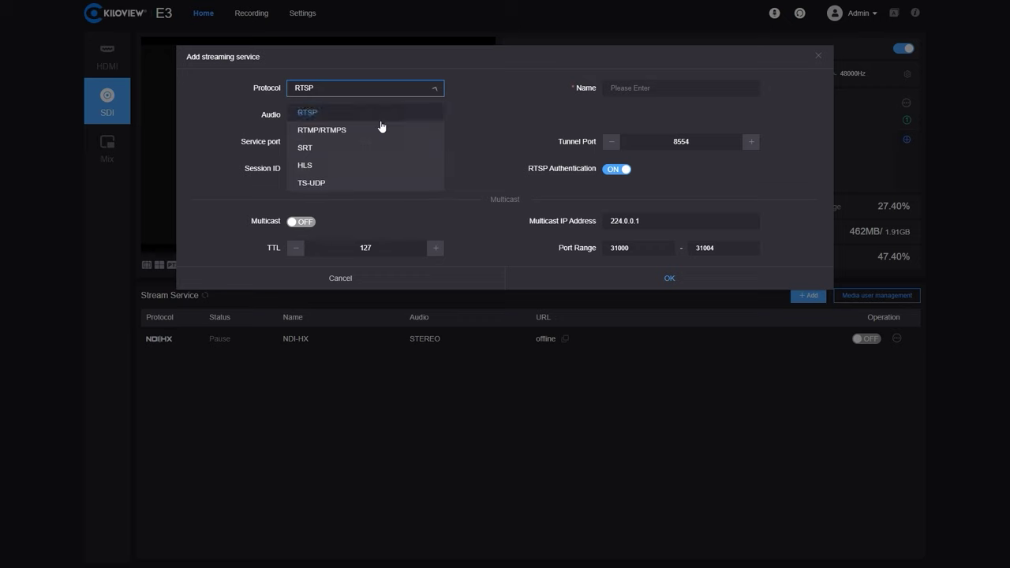
left_click(370, 156)
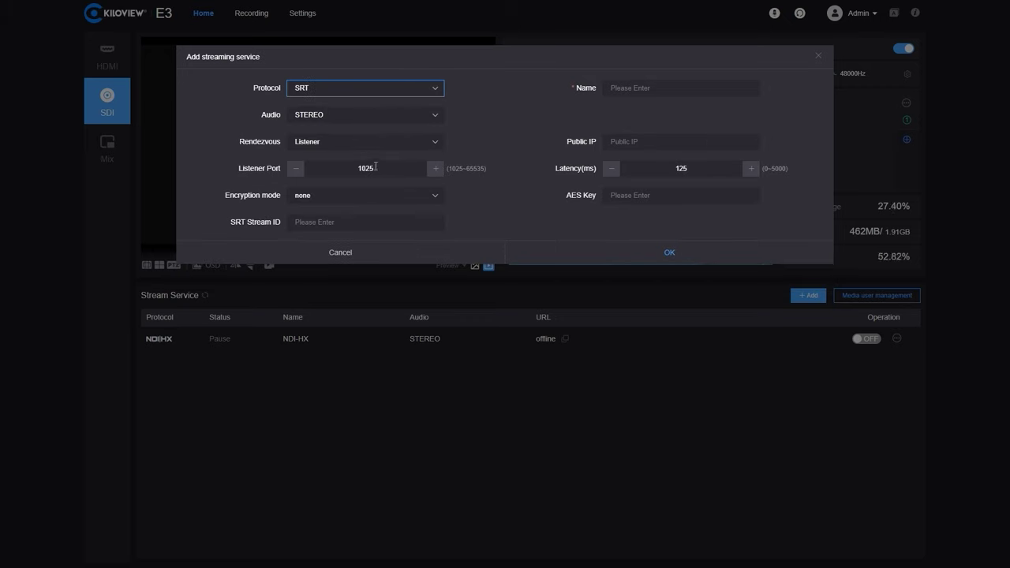
left_click_drag(375, 166, 359, 166)
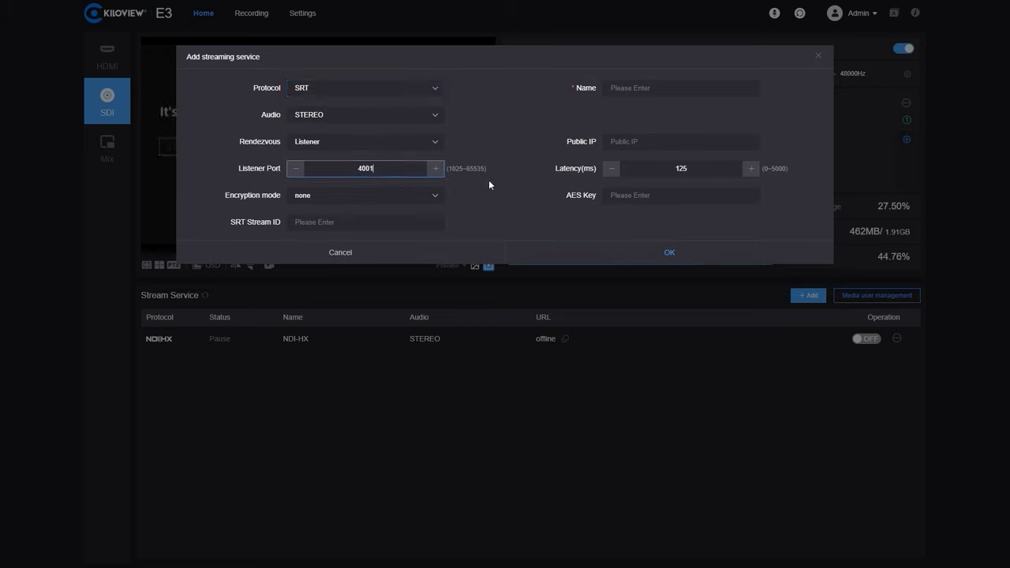
left_click(644, 90)
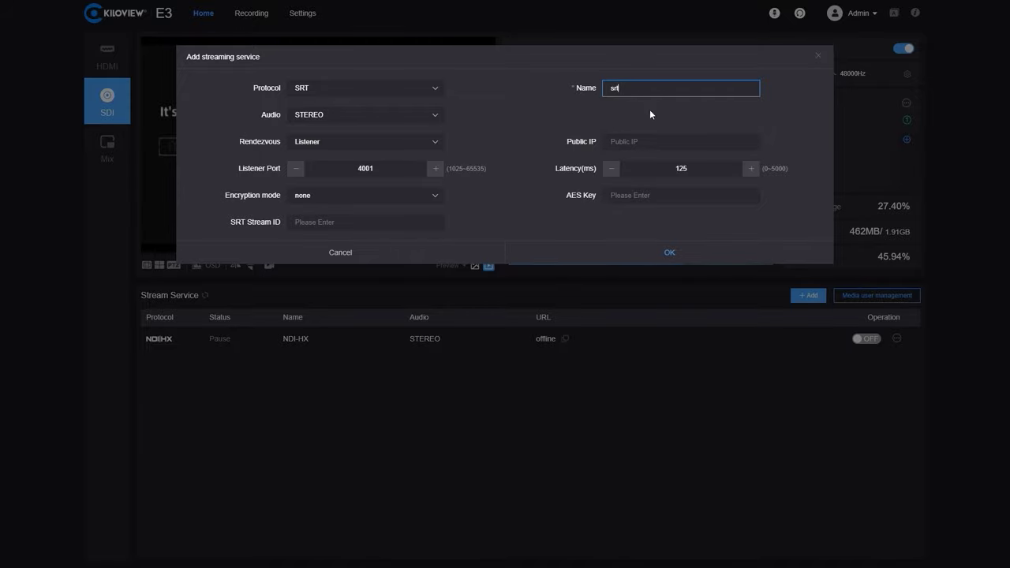
type("srt")
left_click(681, 252)
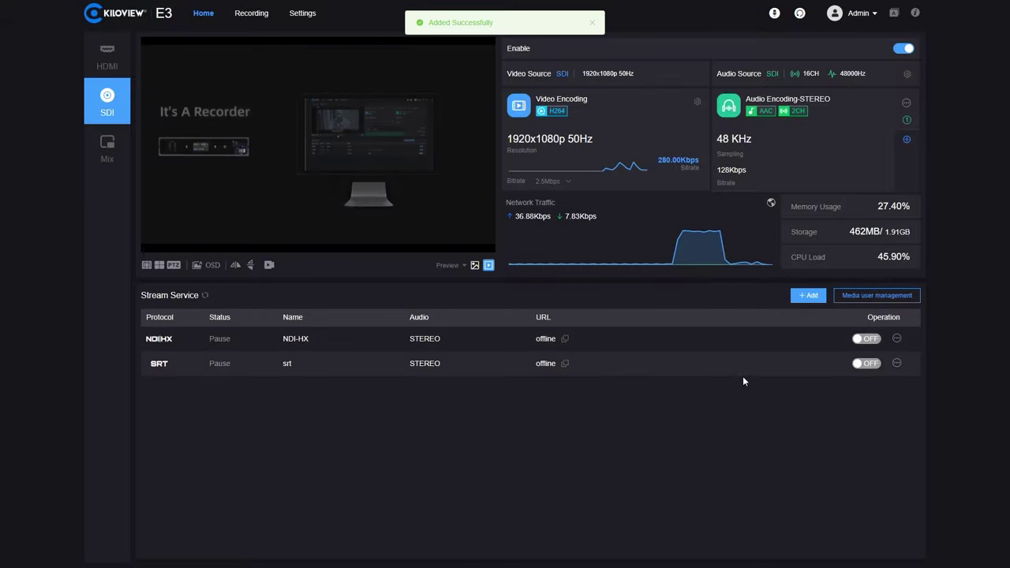
left_click(873, 367)
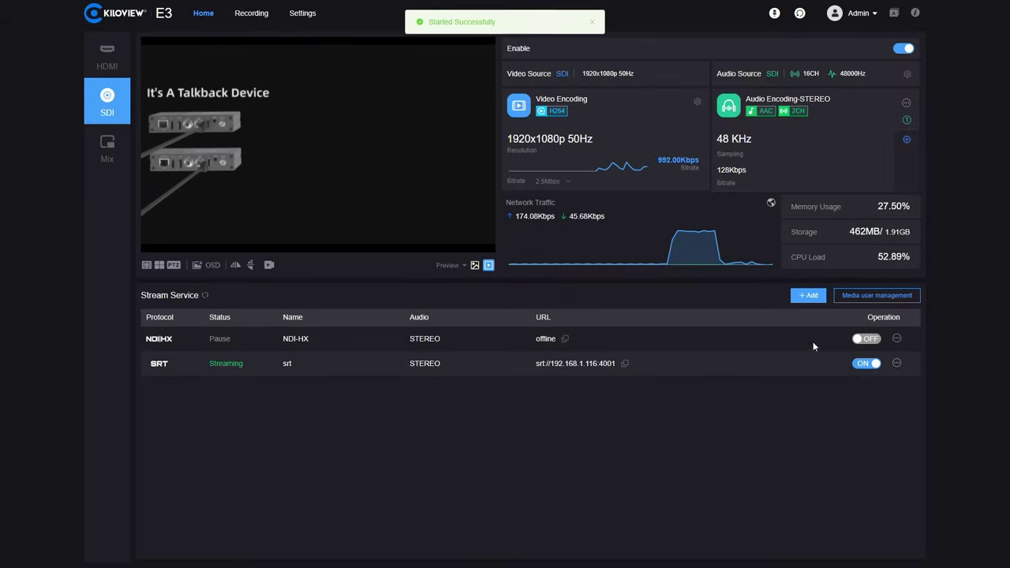
Copy the SDI stream's URL srt://192.168.1.116:4001, play it in VLC media player beside the E3 preview, and close the player.
left_click(625, 364)
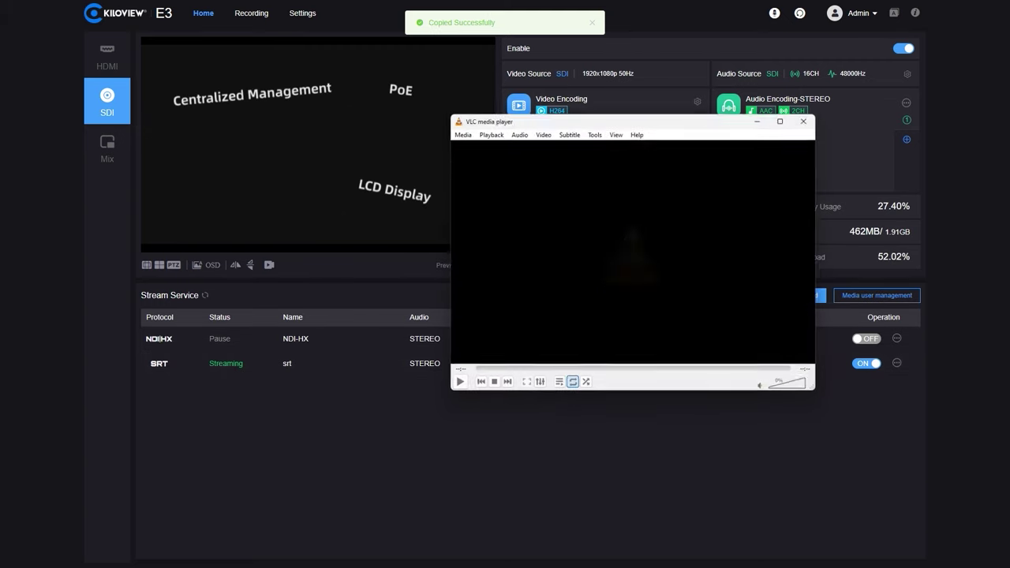
key("ctrl+v")
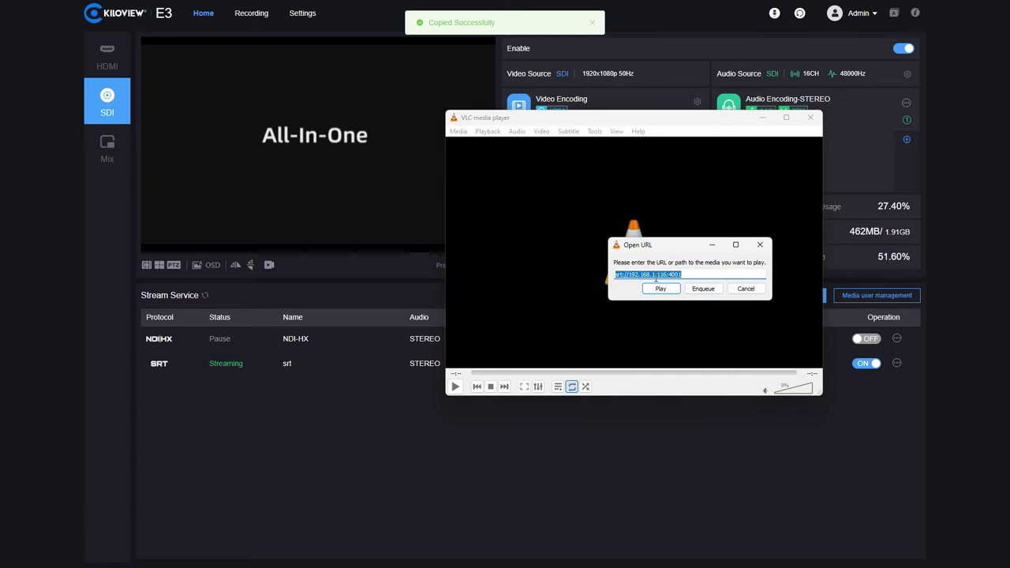
left_click(661, 290)
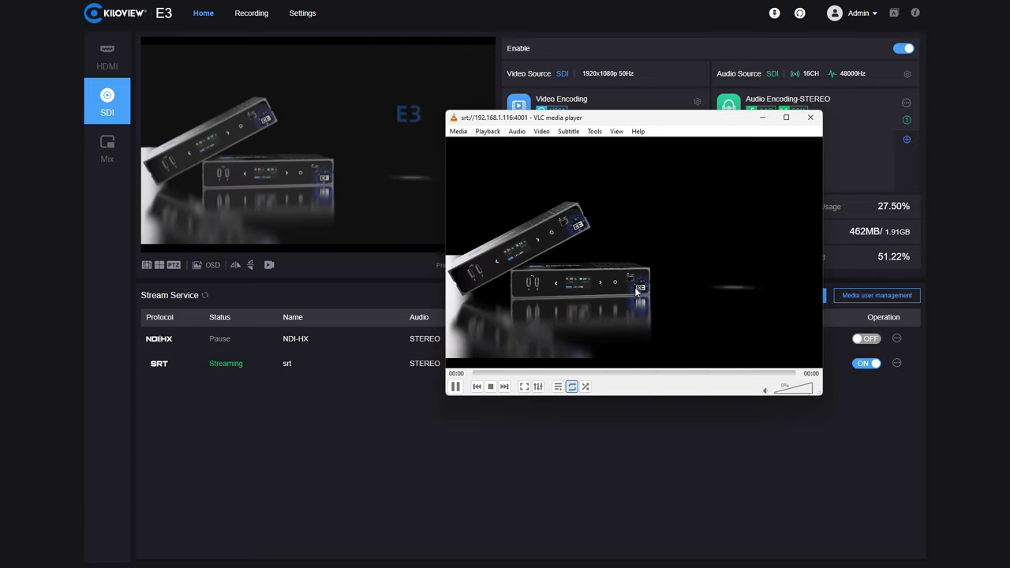
left_click_drag(621, 118, 682, 76)
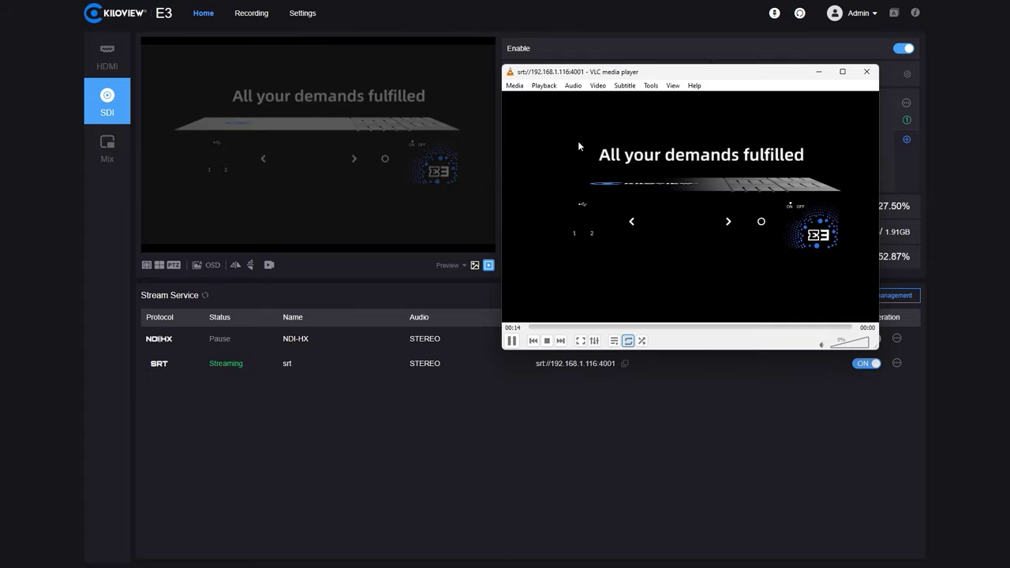
left_click(867, 72)
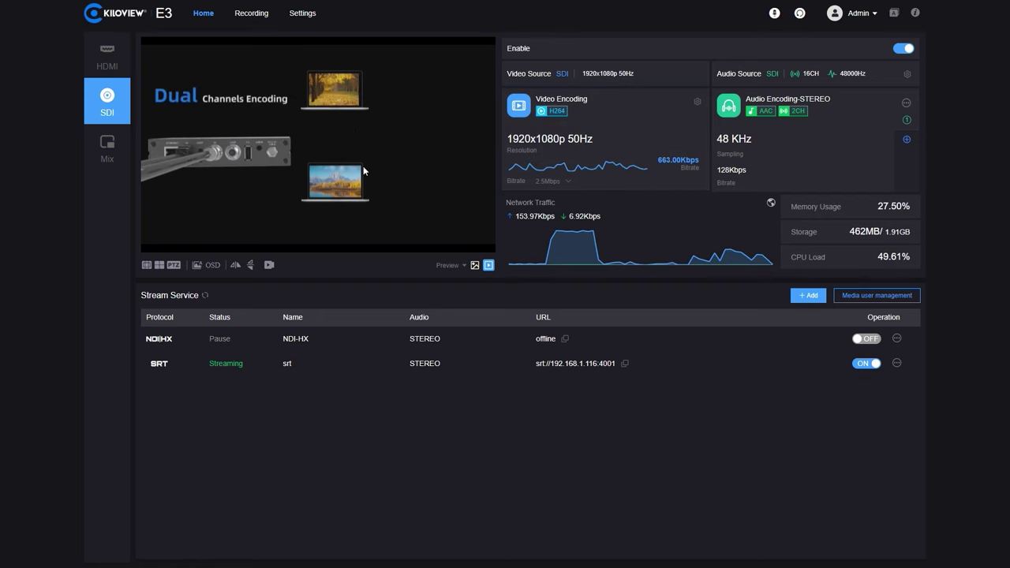
Check the E3's recording storage and view the record files on the USB drive sda1.
left_click(258, 20)
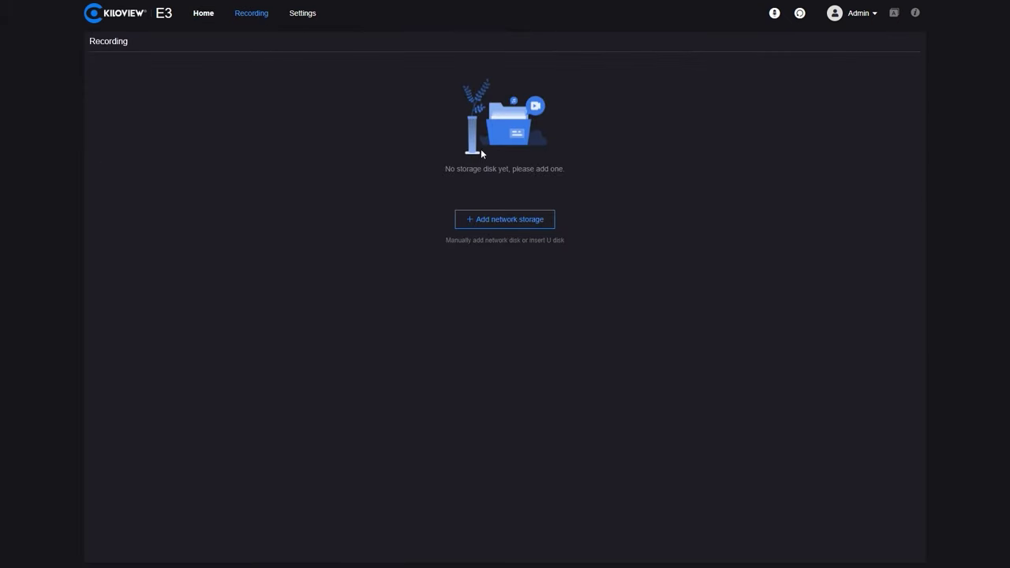
left_click(198, 13)
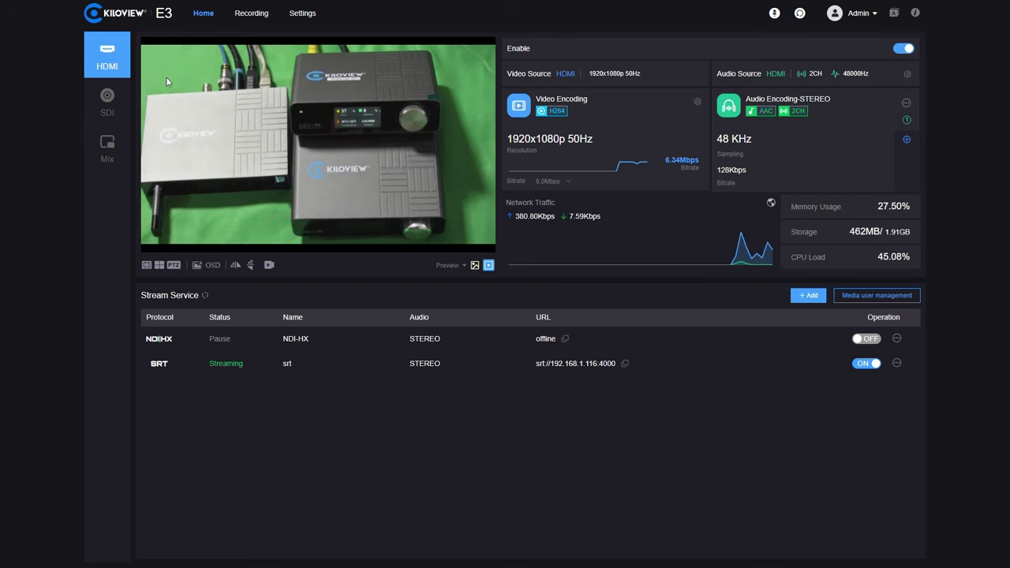
left_click(261, 18)
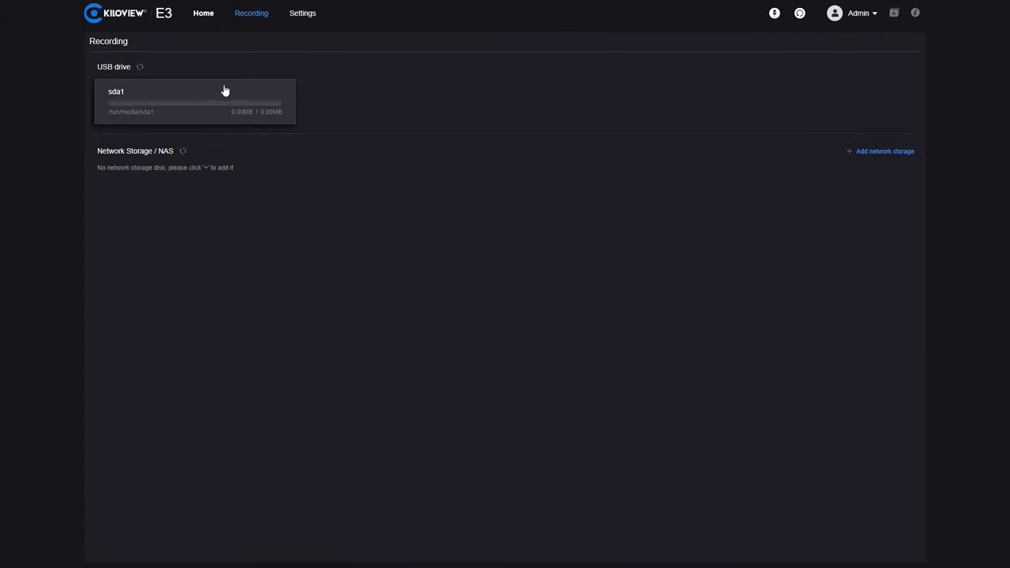
left_click(166, 94)
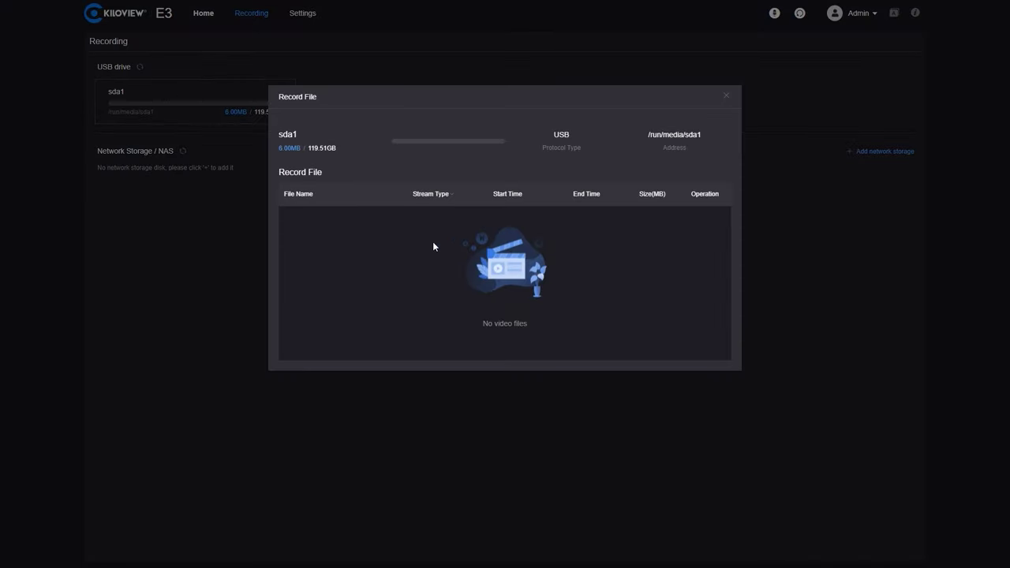
left_click(727, 97)
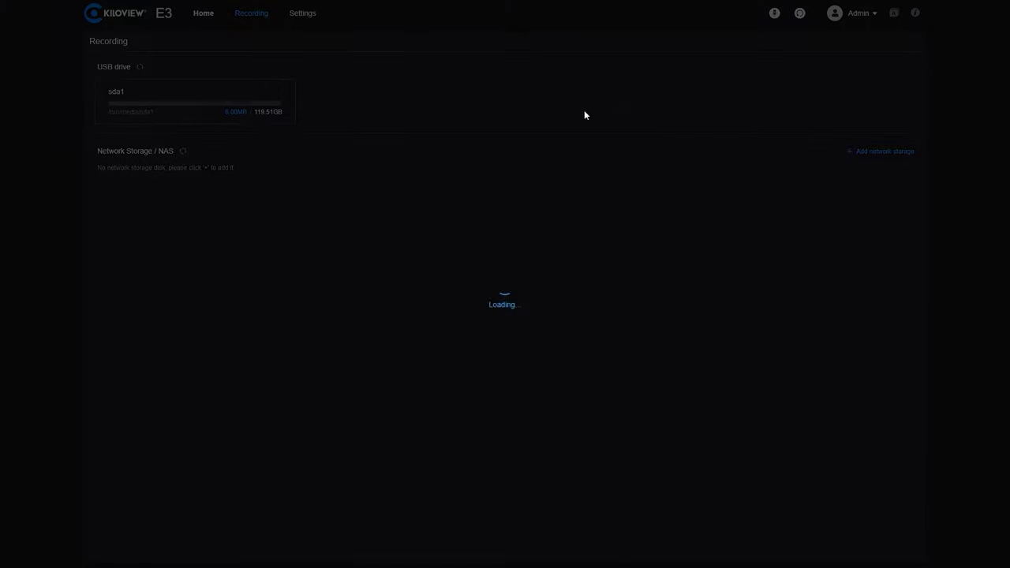
Start recording the E3's SDI channel.
left_click(201, 16)
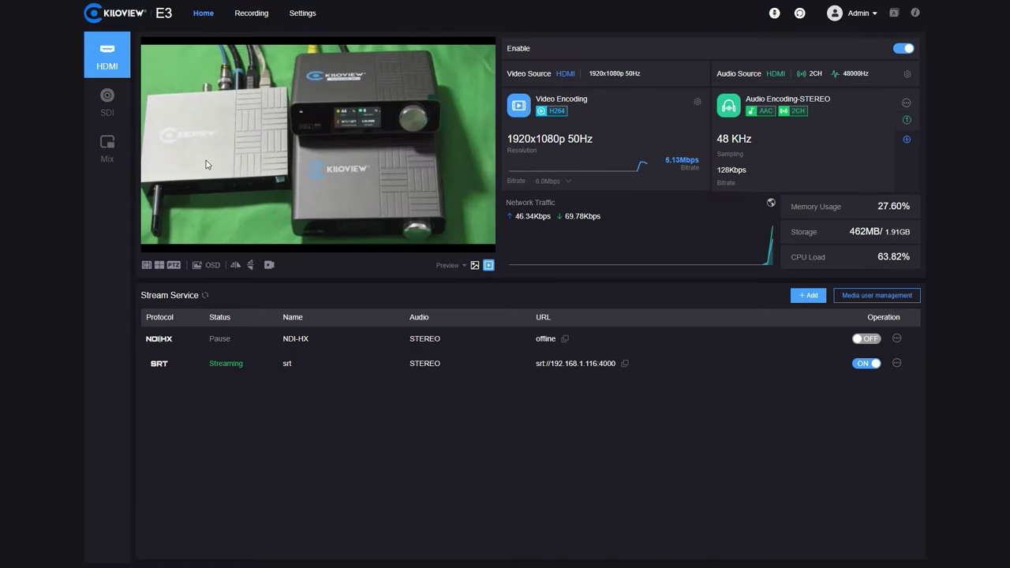
left_click(111, 97)
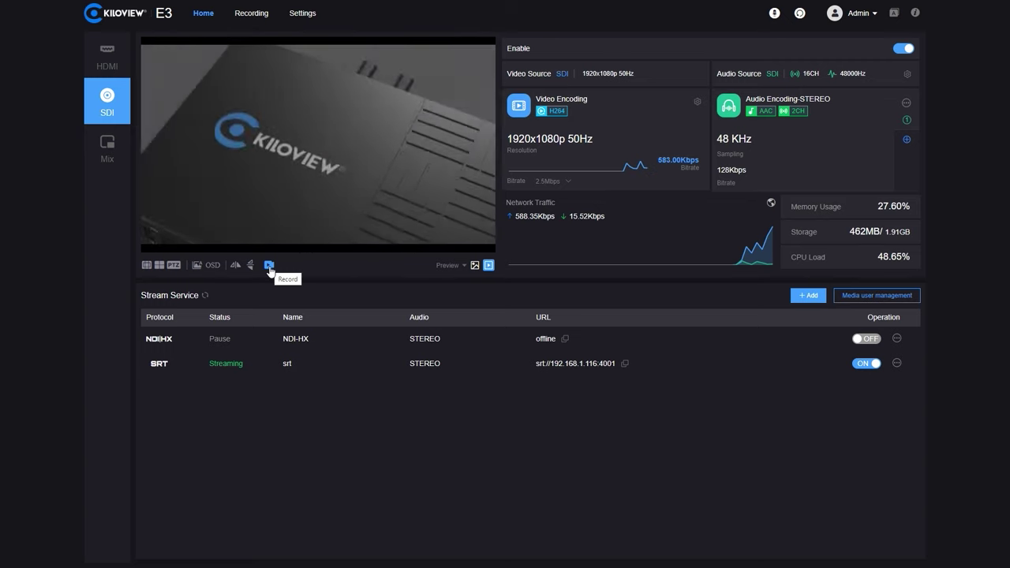
left_click(269, 266)
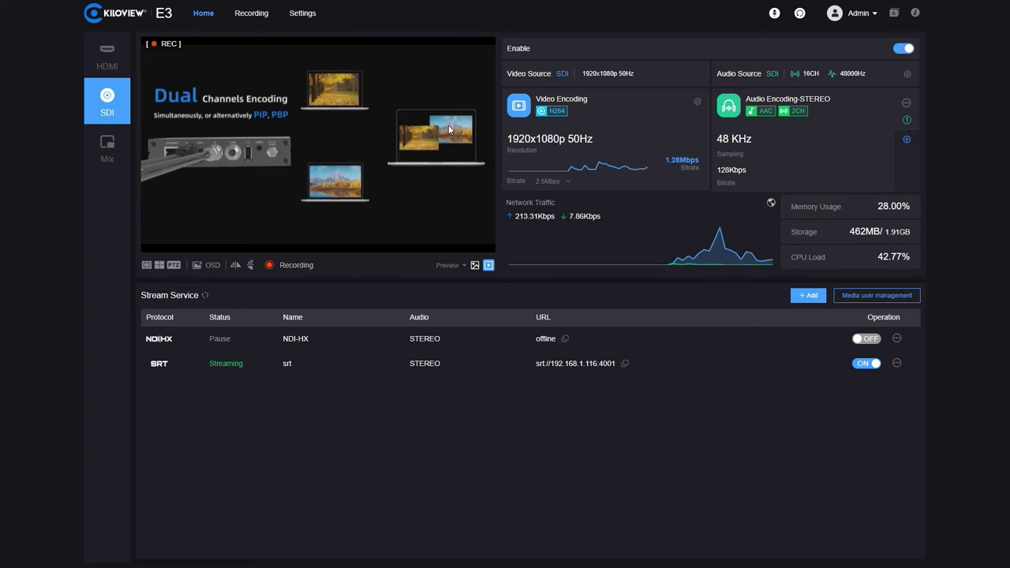
View the SDI channel's video encoding settings without changing them, and stop the SDI recording.
left_click(696, 104)
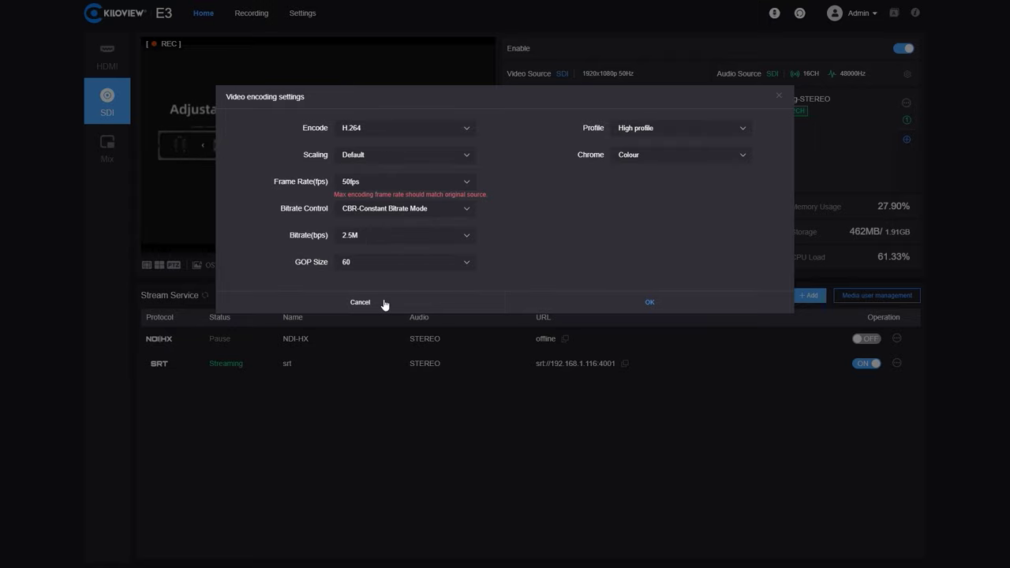
left_click(359, 302)
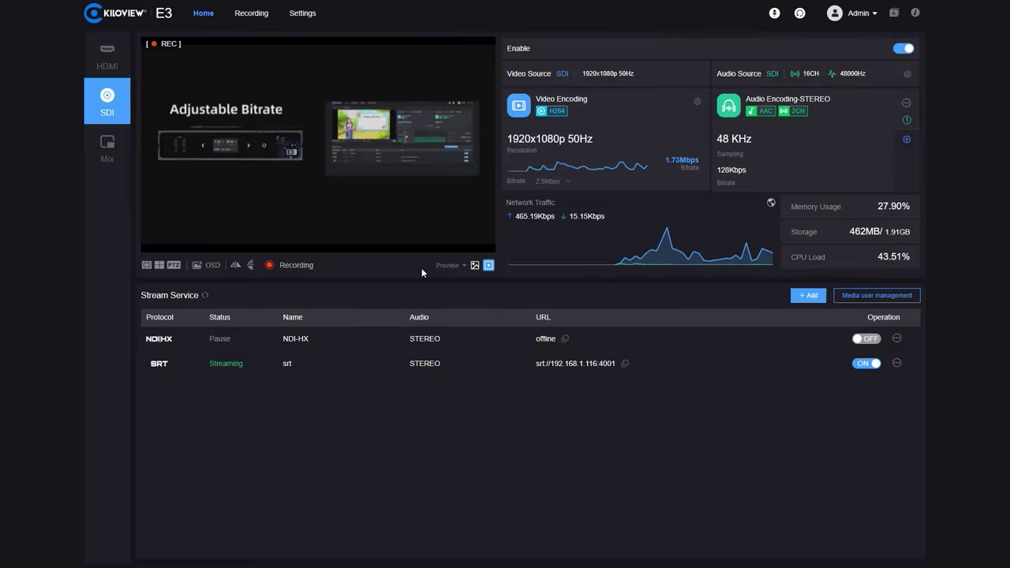
left_click(288, 265)
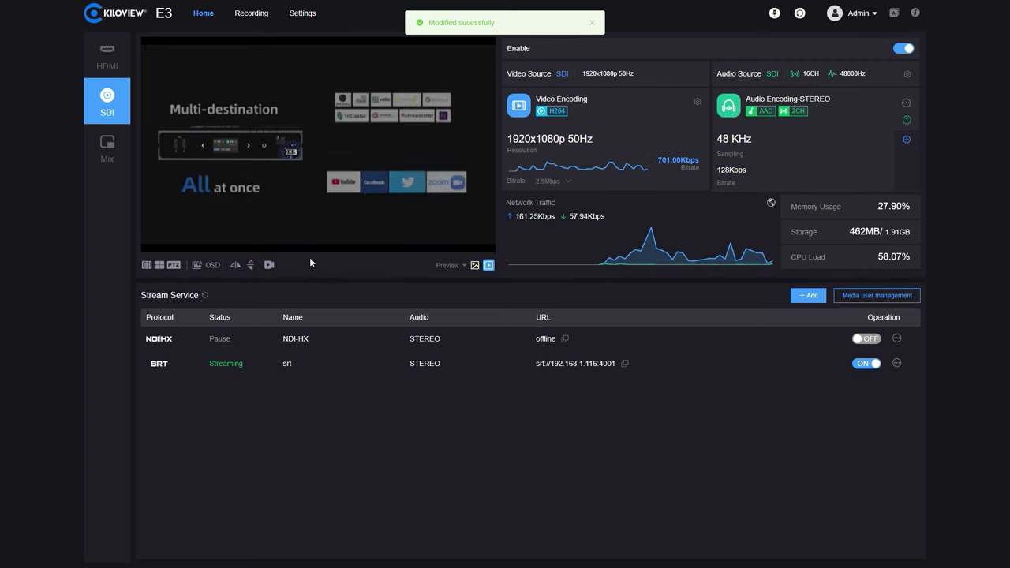
Download the SDI recording from the USB drive sda1 and close its record file list.
left_click(262, 16)
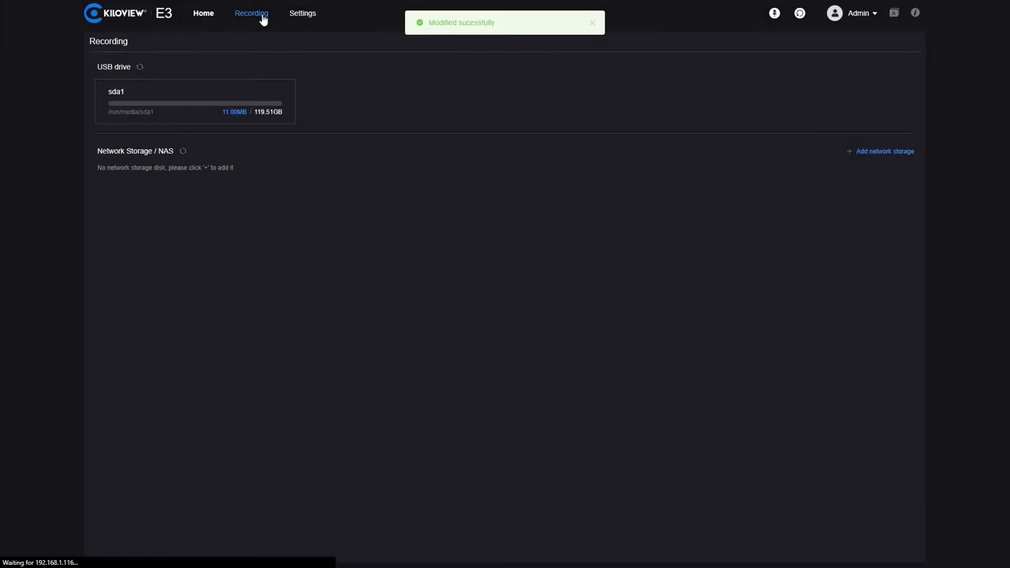
left_click(244, 95)
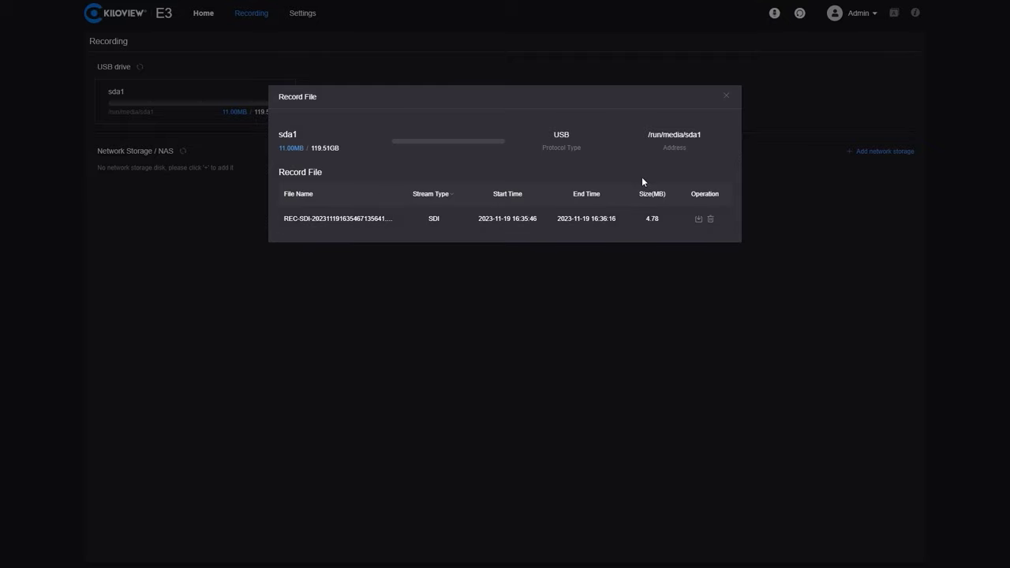
left_click(698, 219)
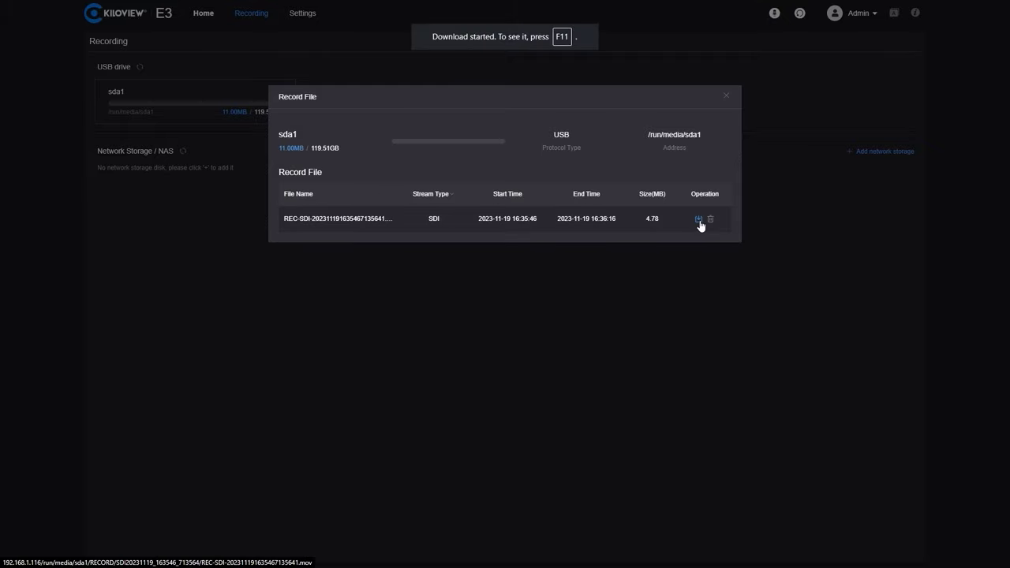
left_click(725, 95)
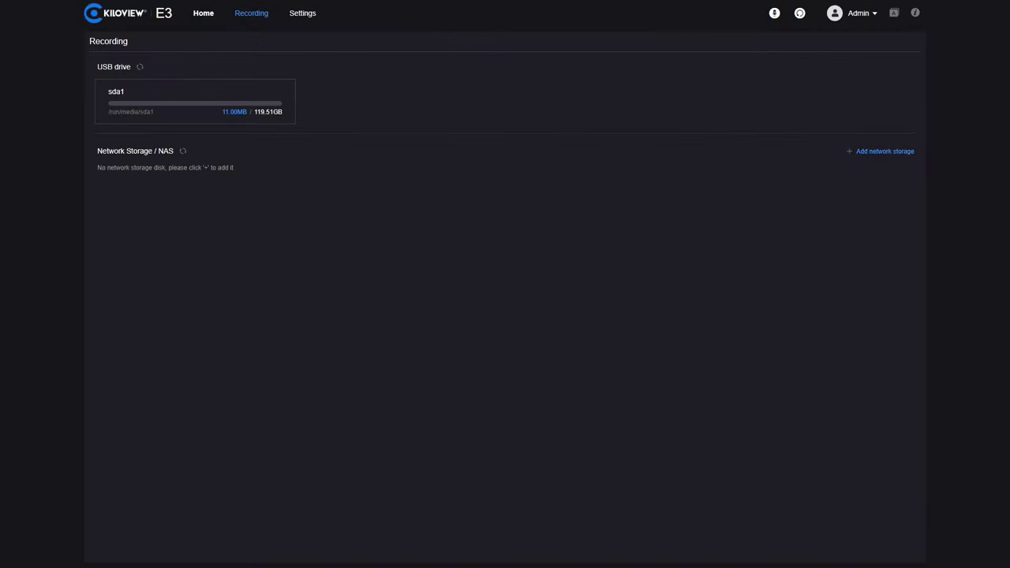
Play the downloaded SDI recording from the Downloads folder in VLC media player, and close the player.
left_click_drag(1009, 505, 504, 163)
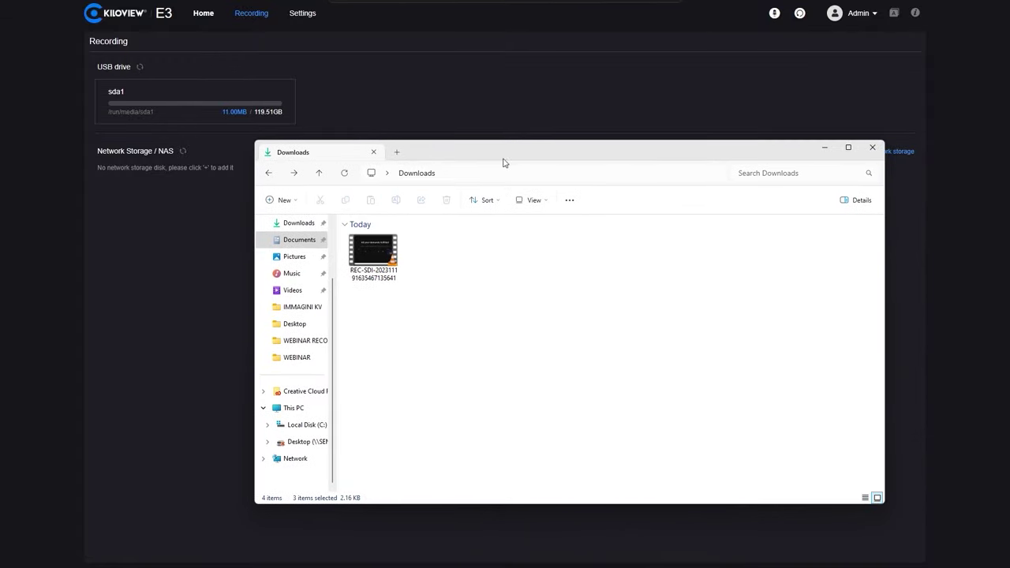
double_click(378, 249)
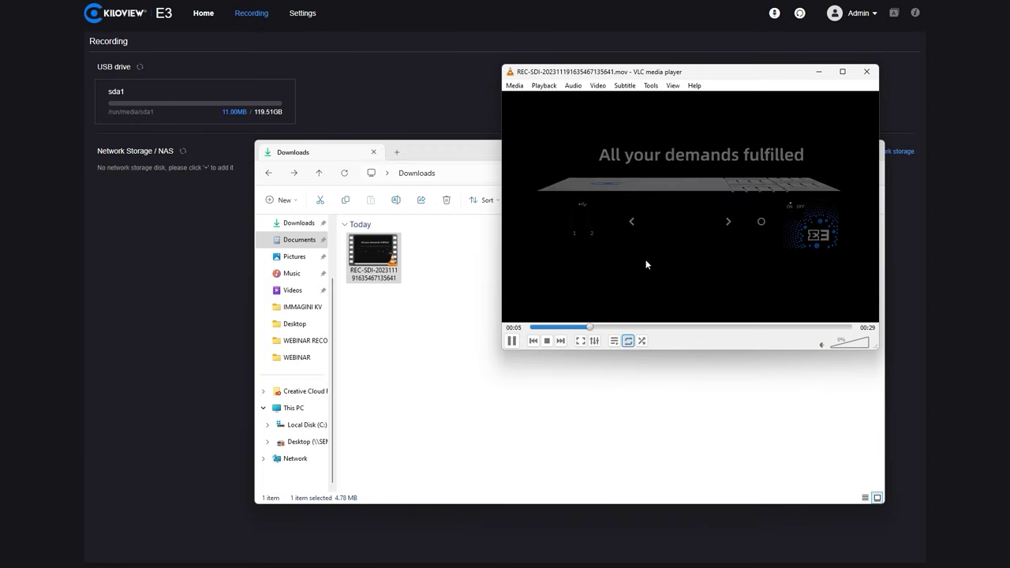
left_click(866, 72)
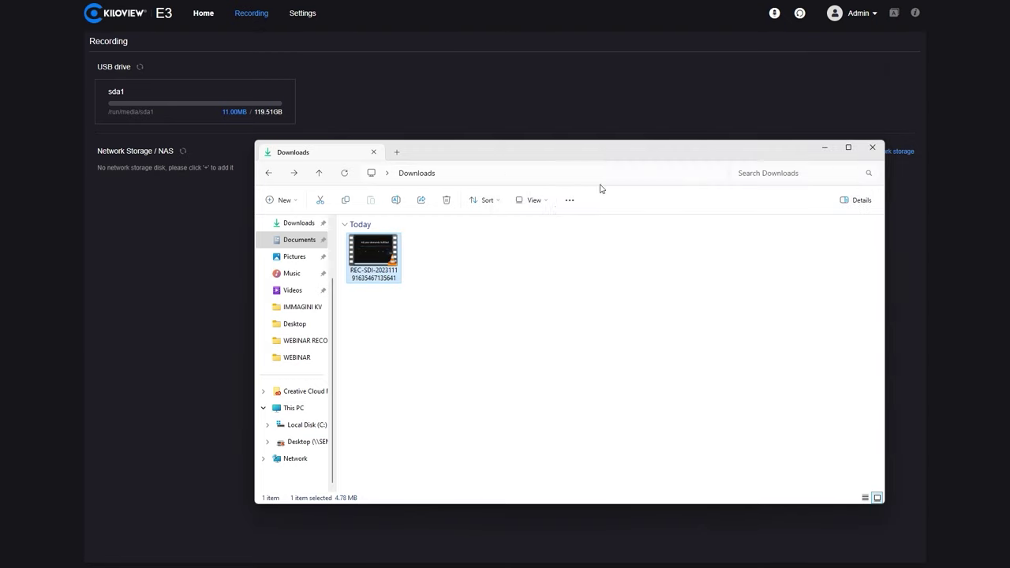
Check the file type in the downloaded recording's properties and close the Downloads folder.
right_click(383, 254)
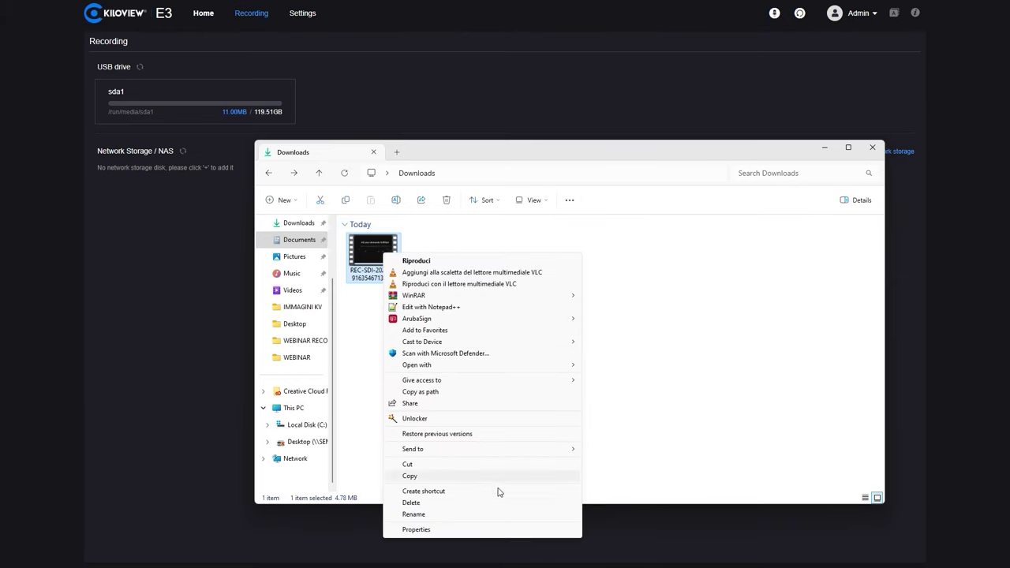
left_click(466, 532)
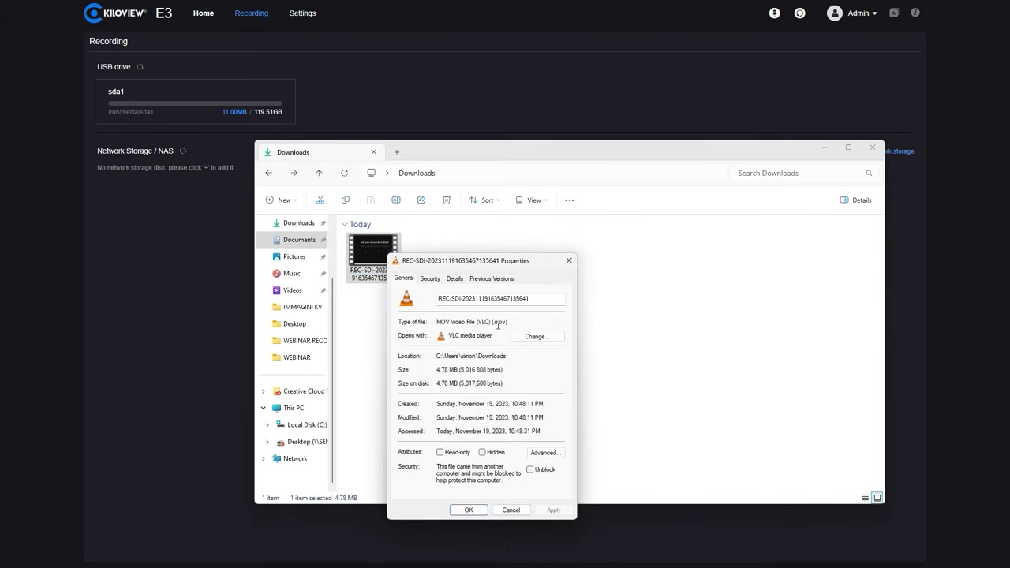
left_click(567, 261)
left_click(871, 152)
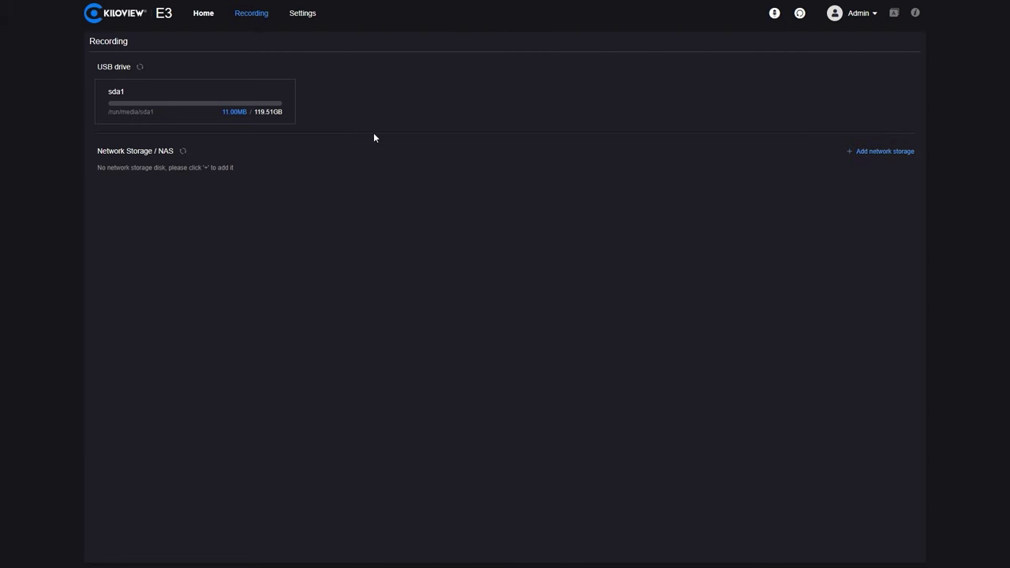
Delete the SDI recording from the USB drive sda1 and close its record file list.
left_click(192, 97)
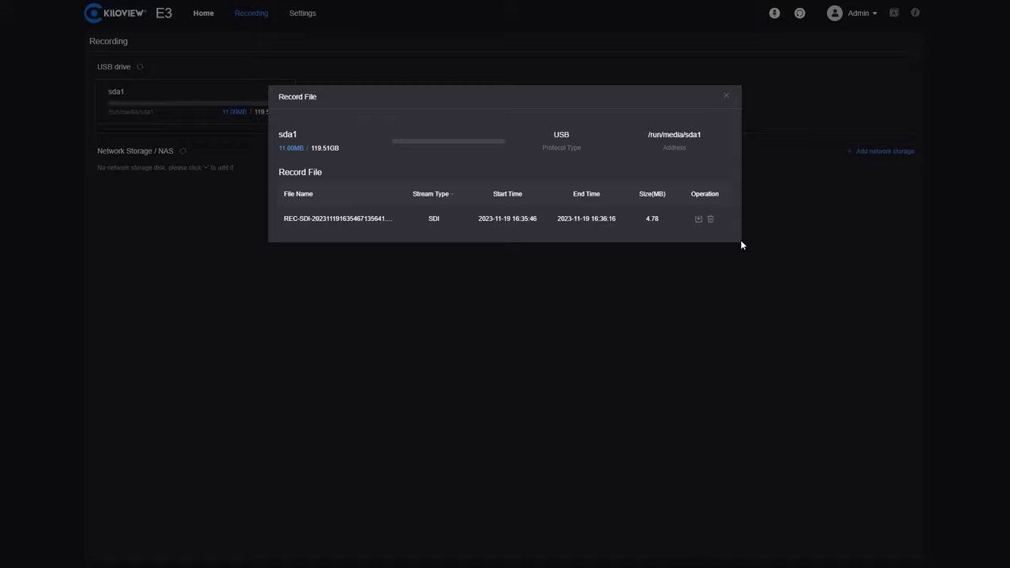
left_click(709, 220)
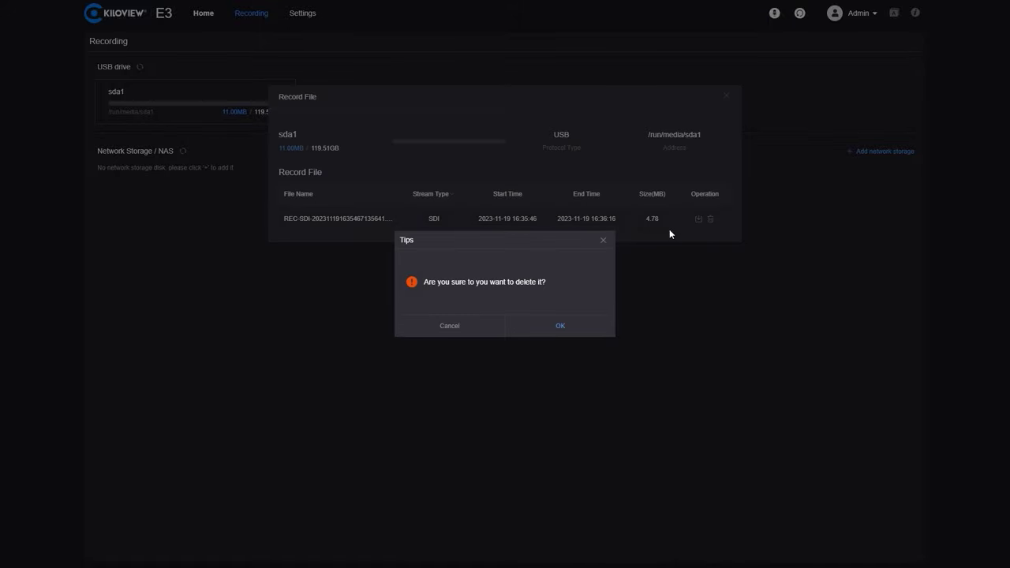
left_click(581, 329)
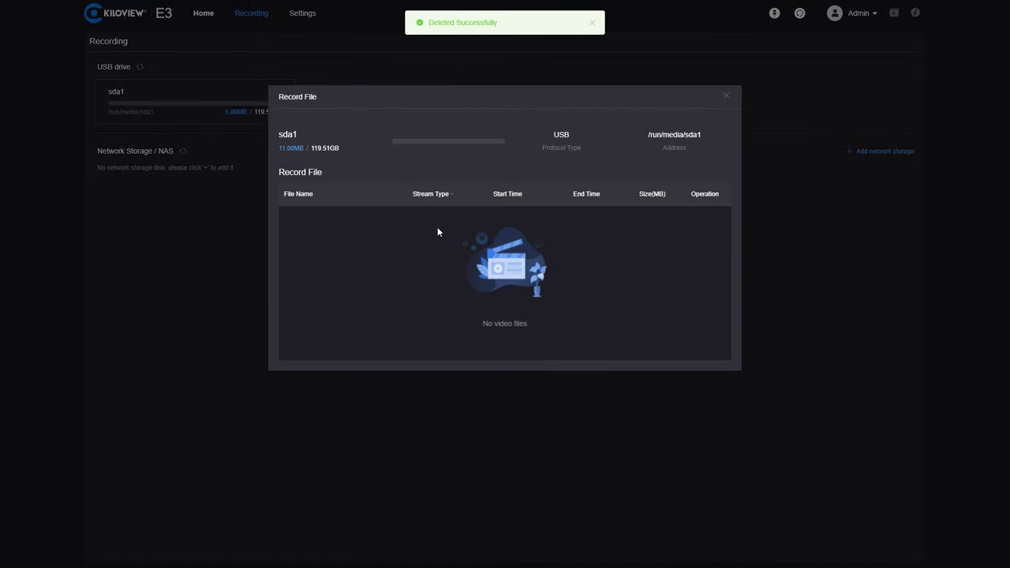
left_click(725, 98)
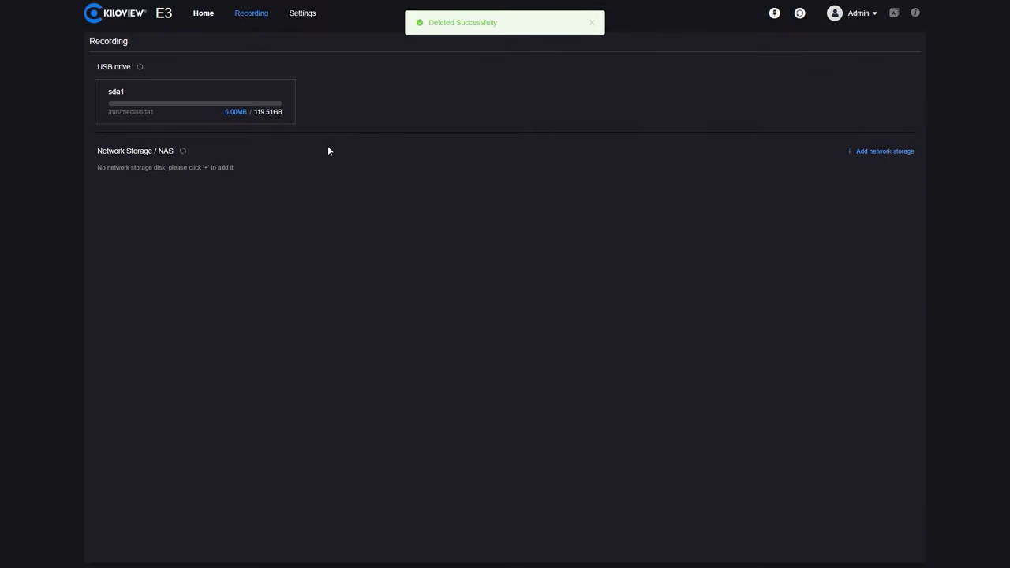
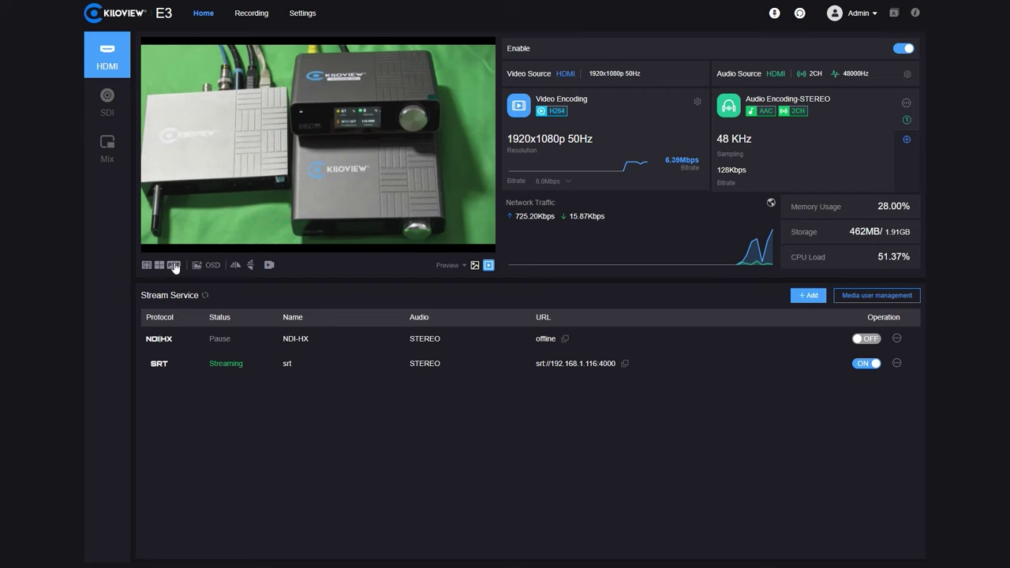
Show the PTZ controls on the HDMI preview and test zooming the camera out and in.
left_click(175, 266)
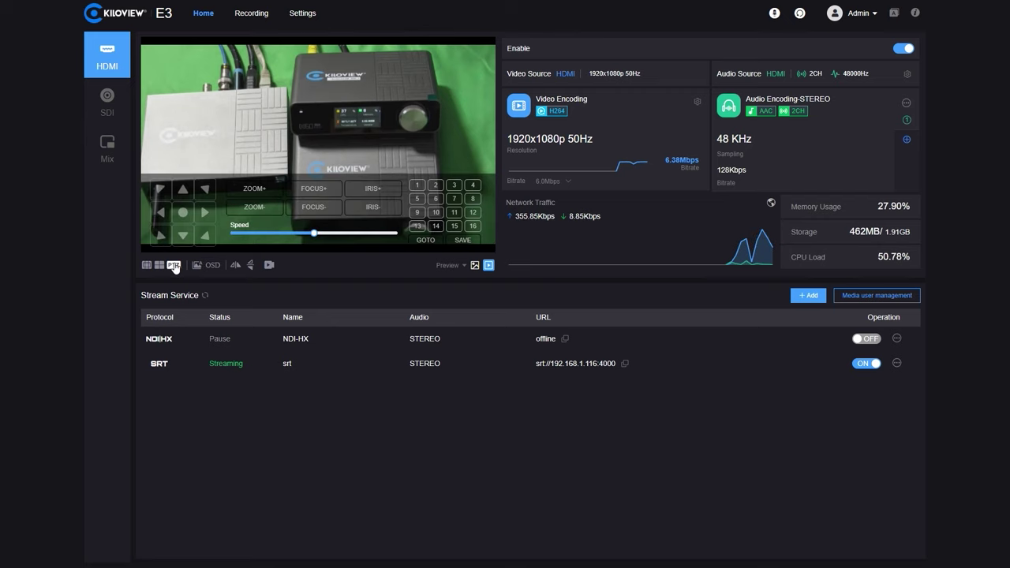
left_click(259, 212)
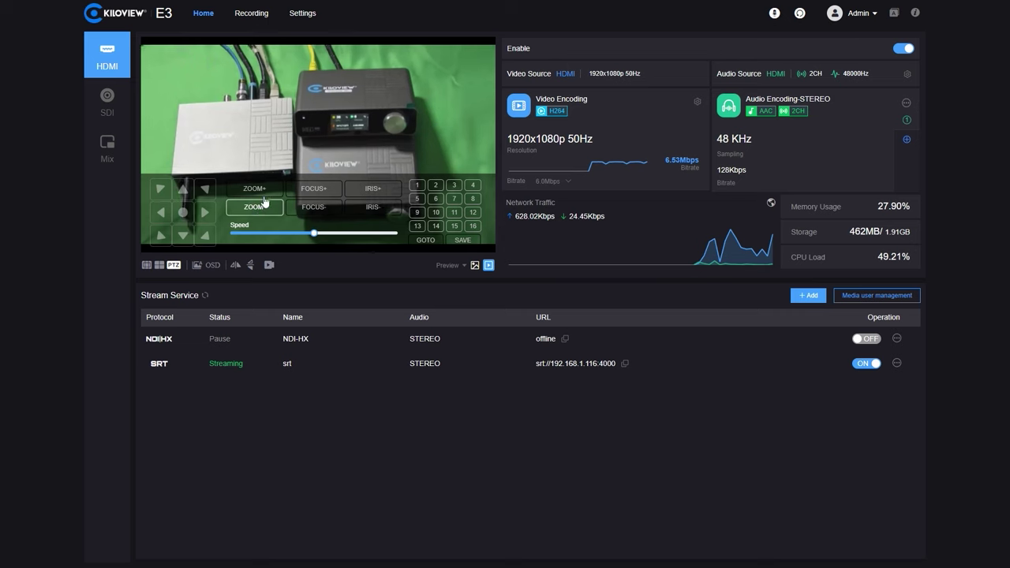
left_click(265, 194)
left_click(266, 209)
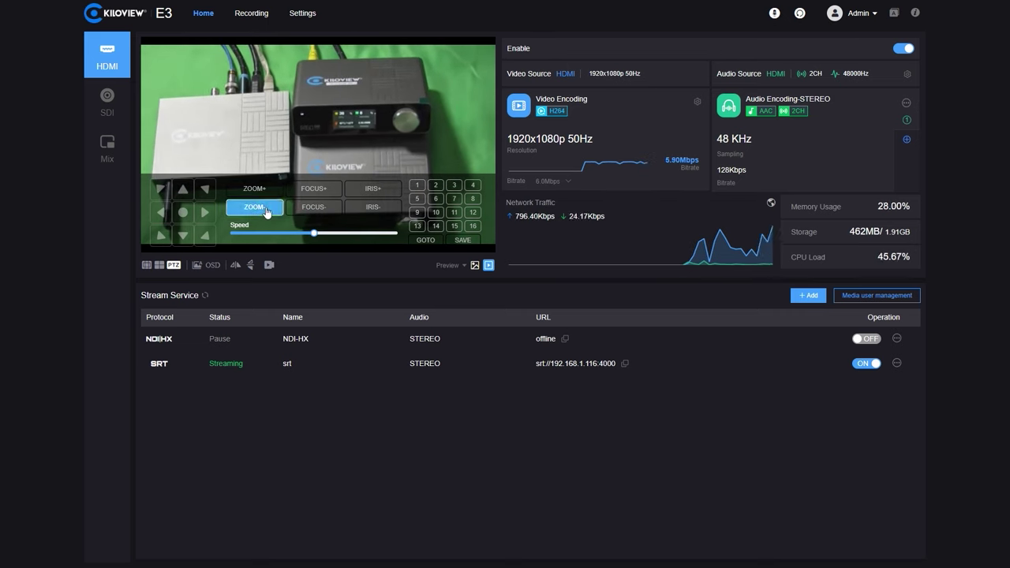
left_click(266, 211)
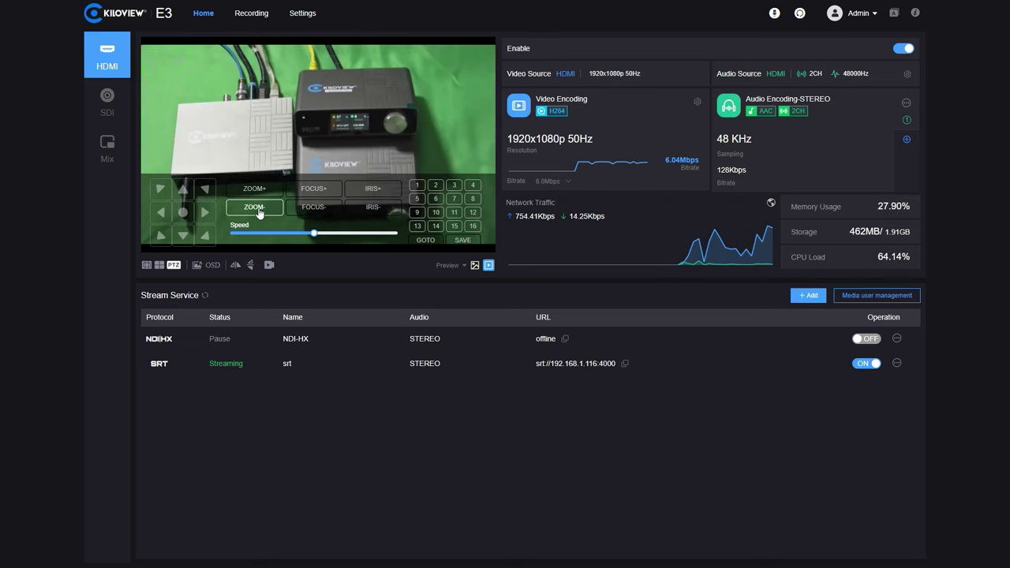
left_click(255, 190)
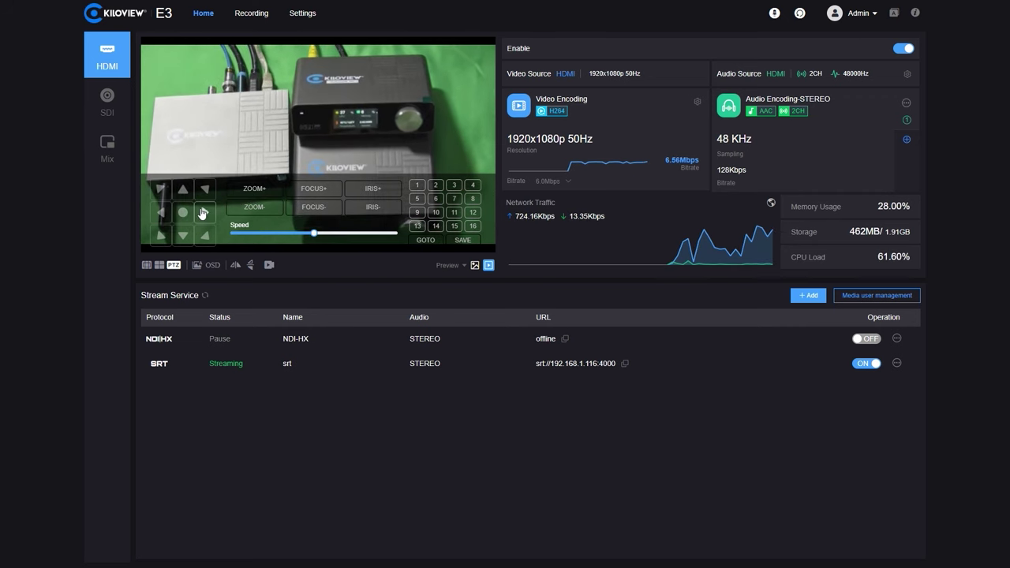
Test the HDMI camera's pan, tilt and zoom, and increase the PTZ speed.
left_click(203, 213)
left_click(163, 213)
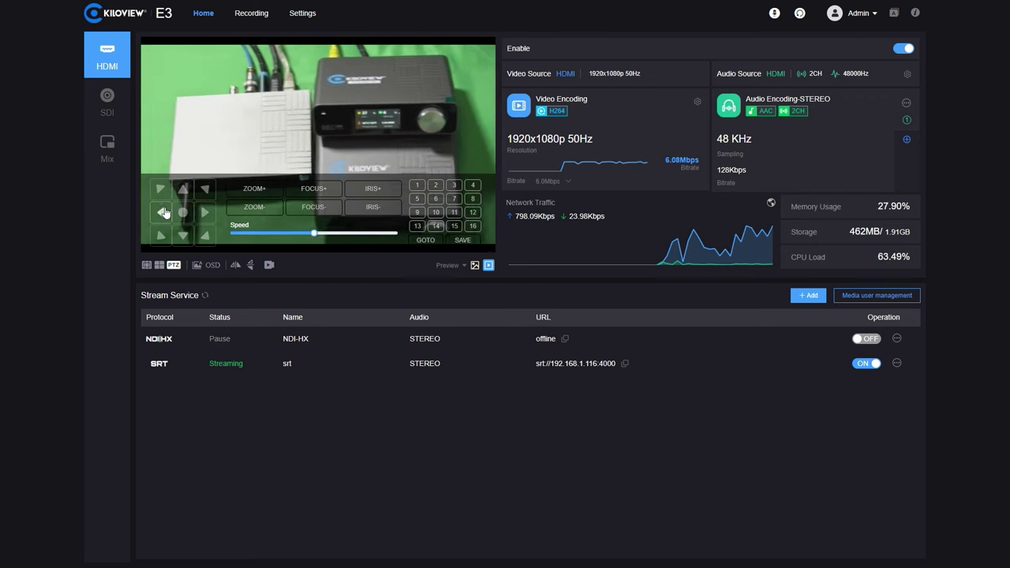
left_click(183, 235)
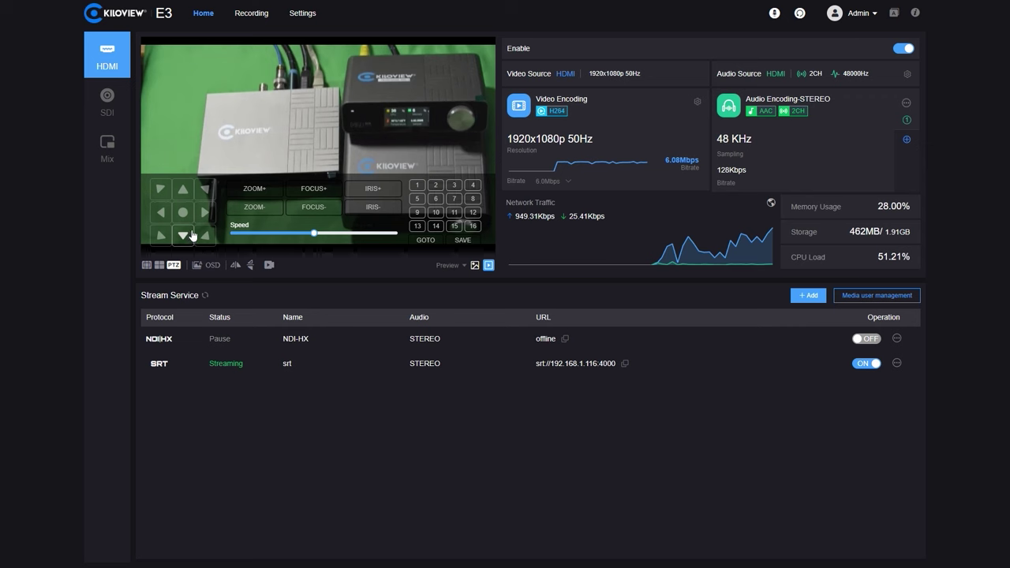
left_click(255, 190)
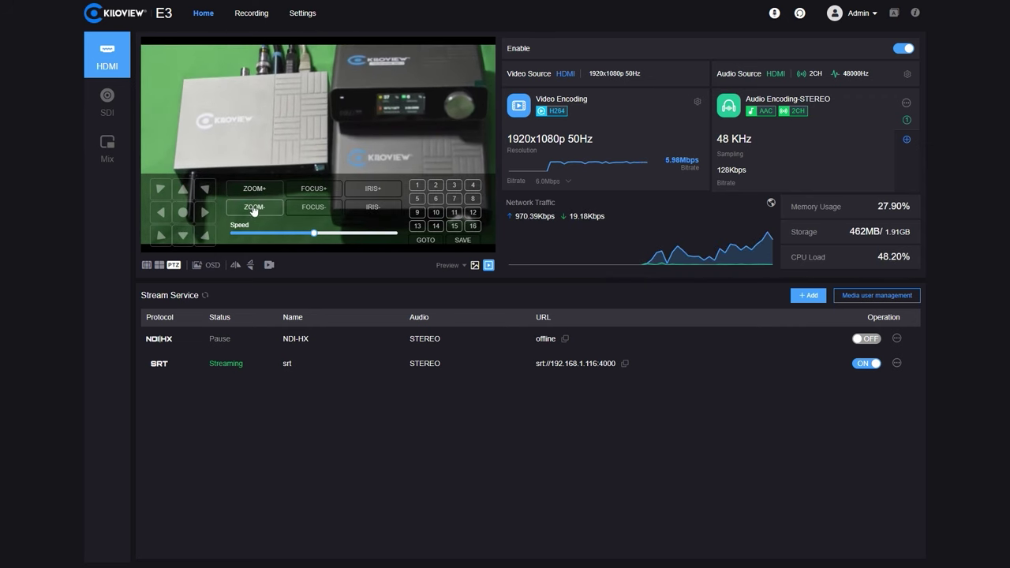
left_click(254, 209)
mouse_move(313, 233)
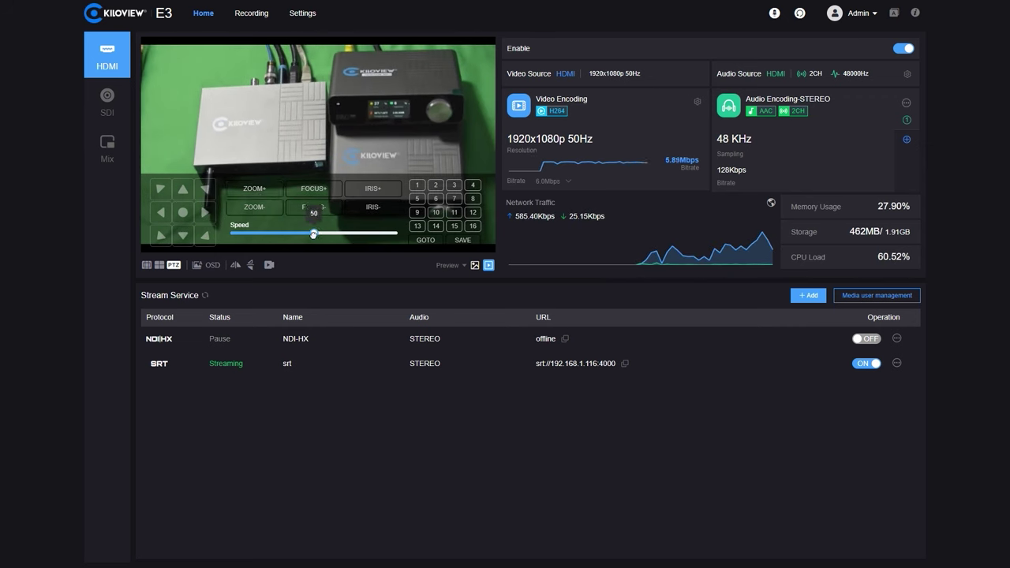
left_click_drag(313, 234, 344, 234)
Adjust the camera's zoom and pan to frame both Kiloview devices, and save the view as PTZ preset 1.
left_click(255, 190)
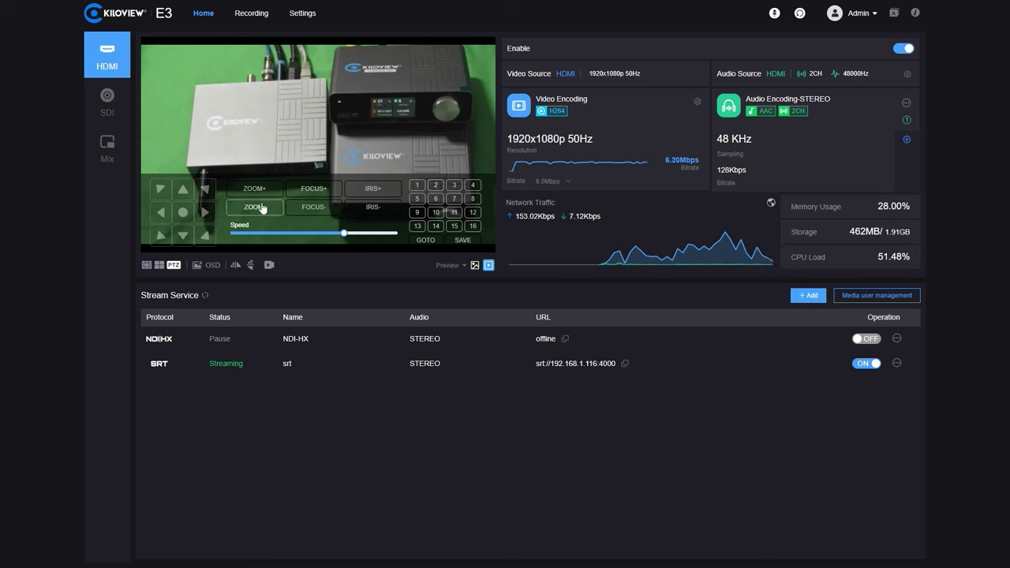
left_click(204, 211)
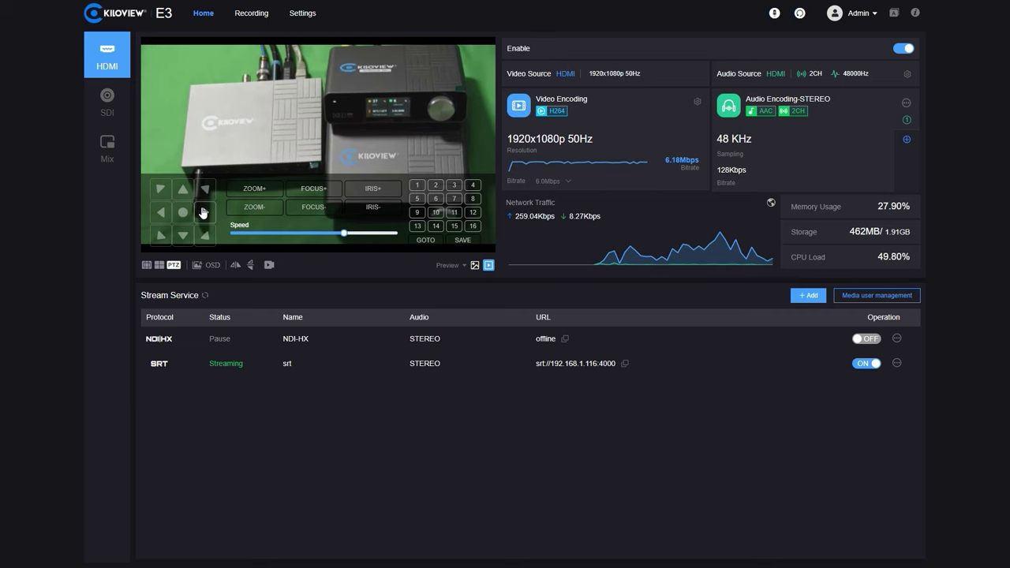
left_click(416, 186)
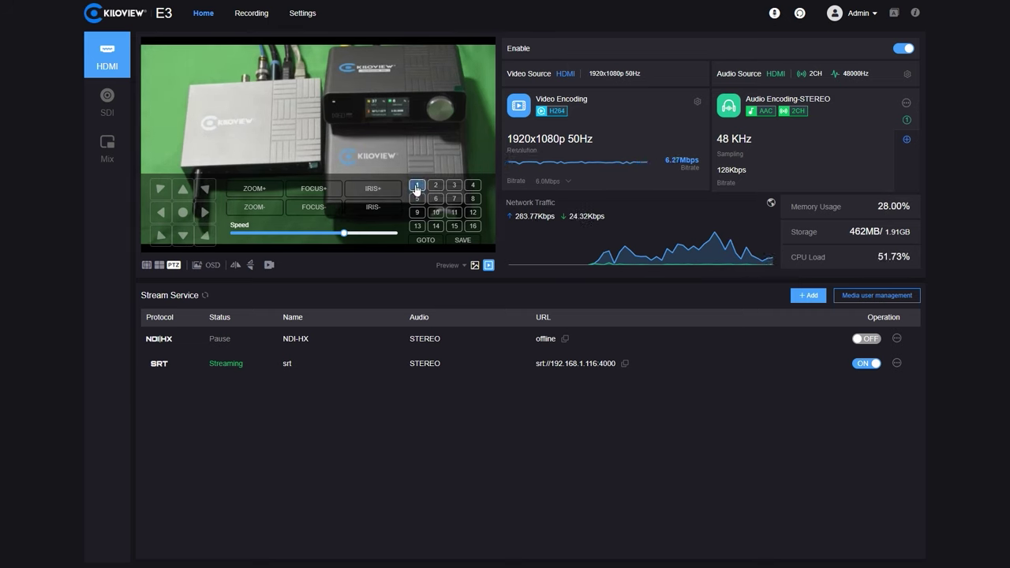
left_click(463, 239)
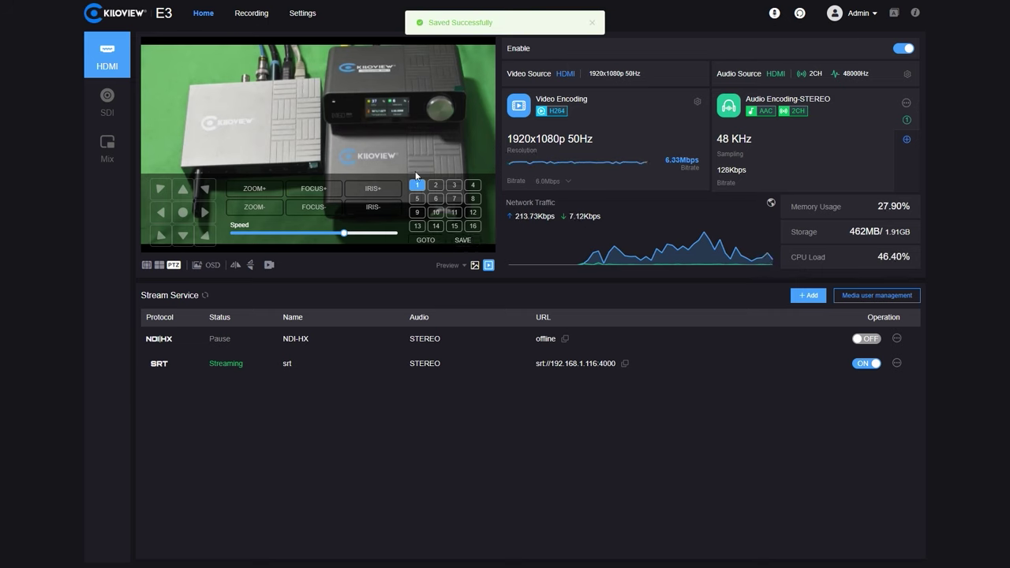
Pan and zoom the camera in to a close-up of the N60 device, and save the view as PTZ preset 2.
left_click(254, 208)
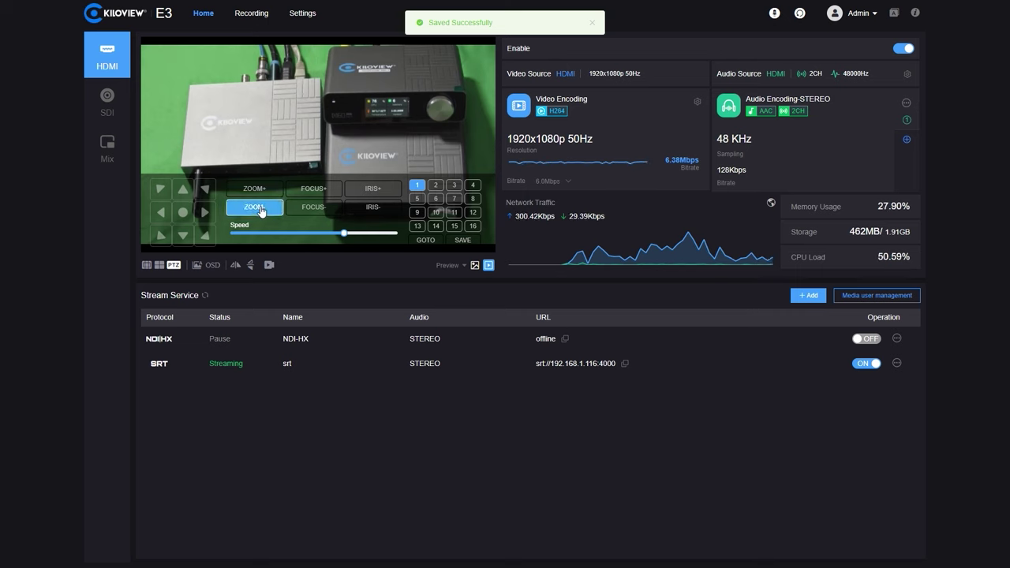
left_click(207, 213)
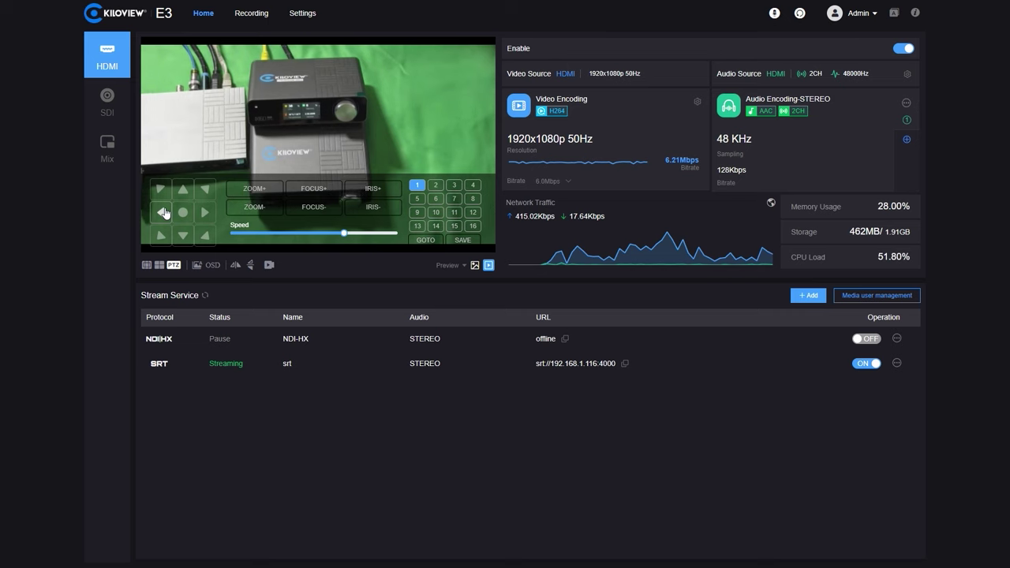
left_click(256, 189)
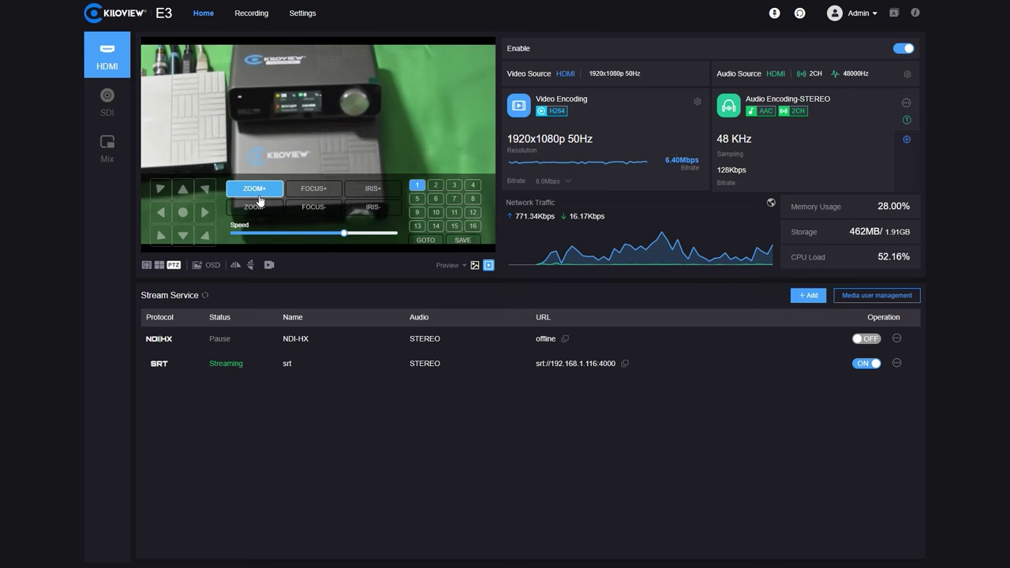
left_click(259, 200)
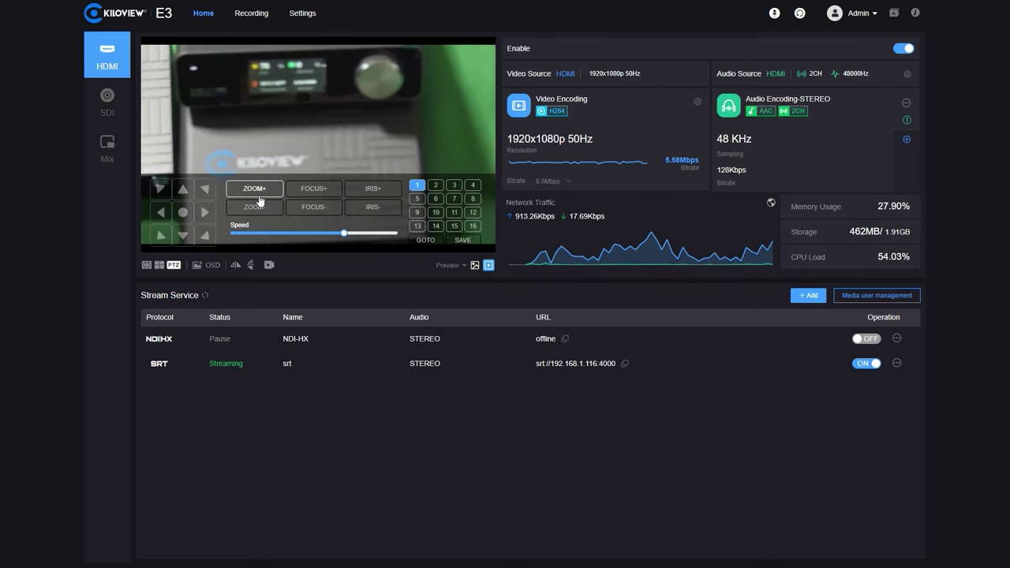
left_click(439, 188)
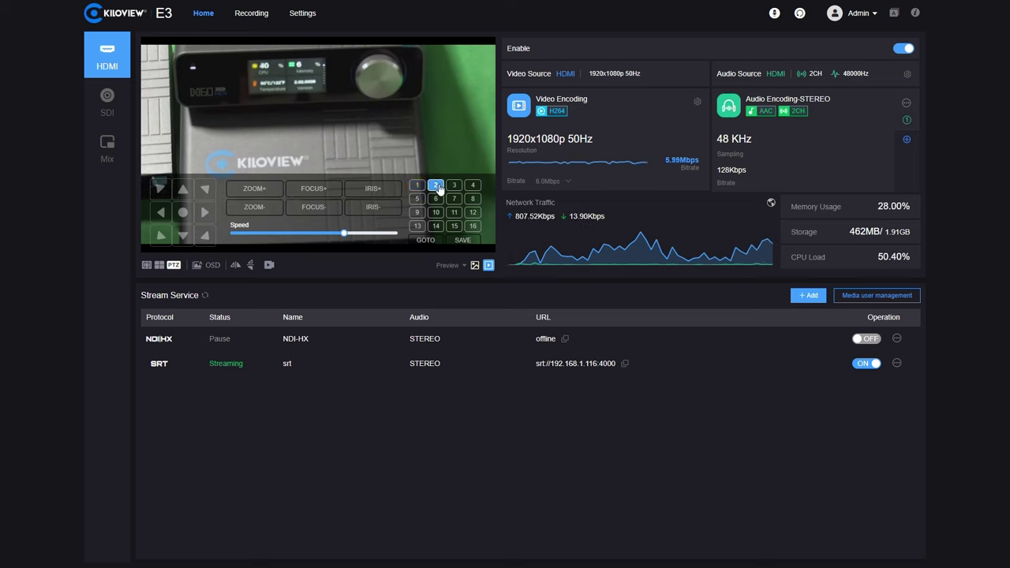
left_click(468, 241)
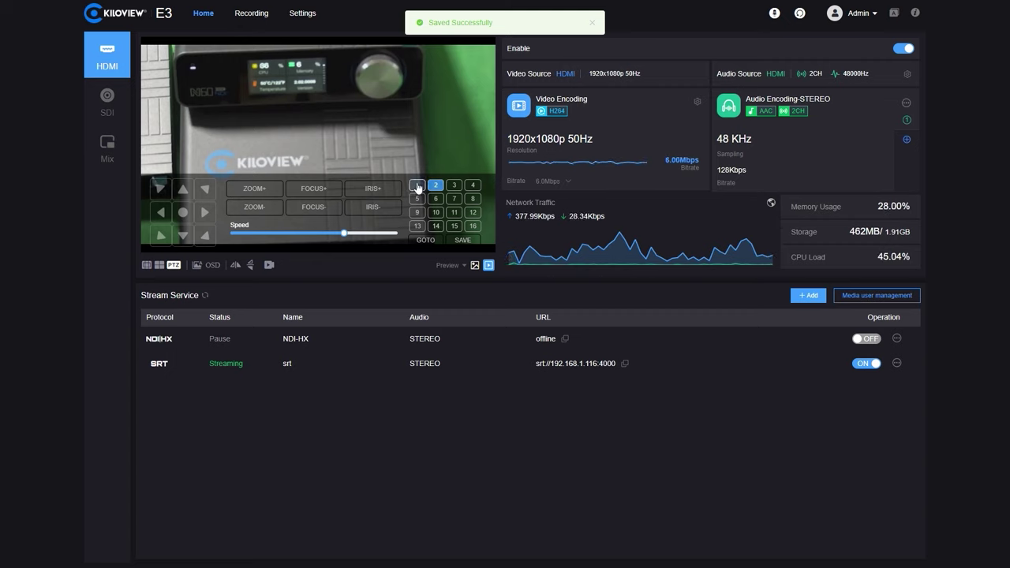
Recall PTZ preset 1 and then preset 2 on the HDMI camera, and hide the PTZ controls.
left_click(417, 188)
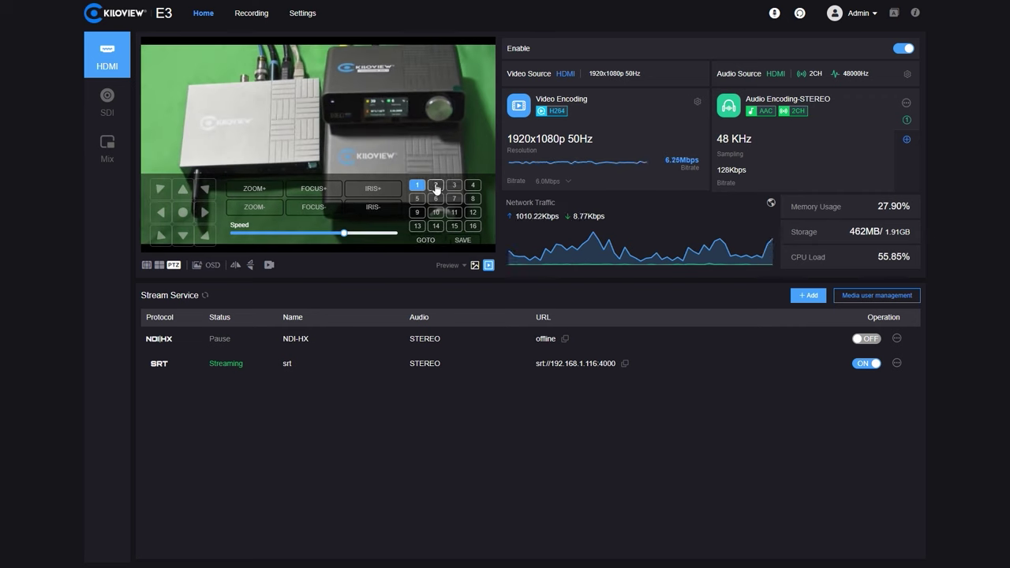
left_click(426, 240)
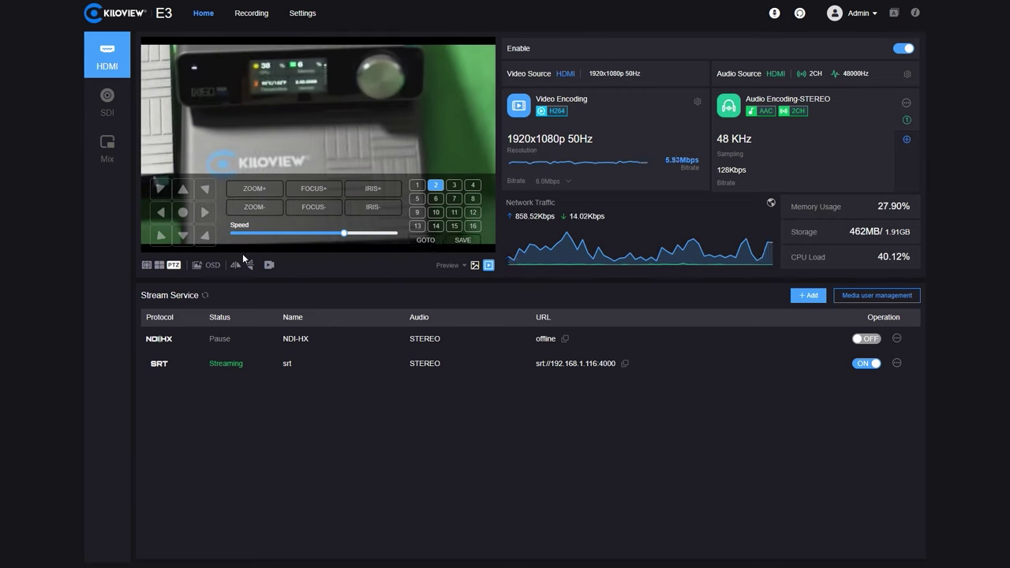
left_click(173, 265)
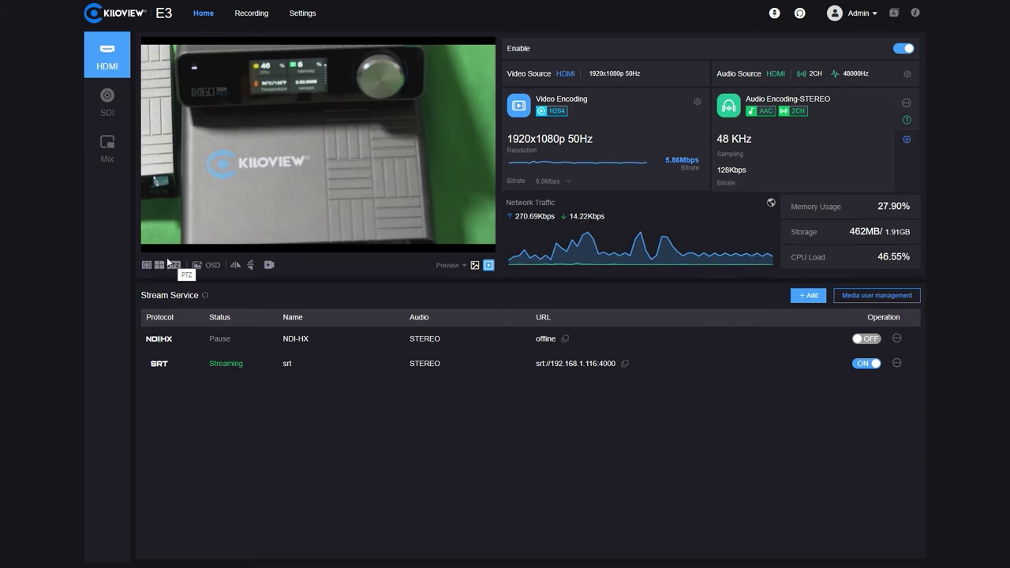
Enable the Mix video source and confirm switching from HDMI/SDI encoding mode to Mix encoding mode.
left_click(106, 146)
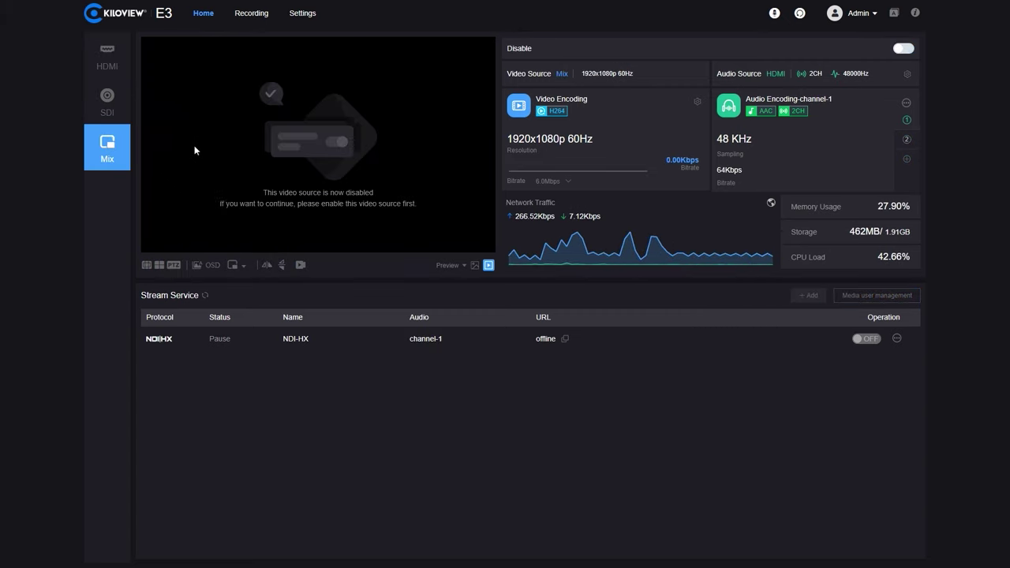
left_click(903, 49)
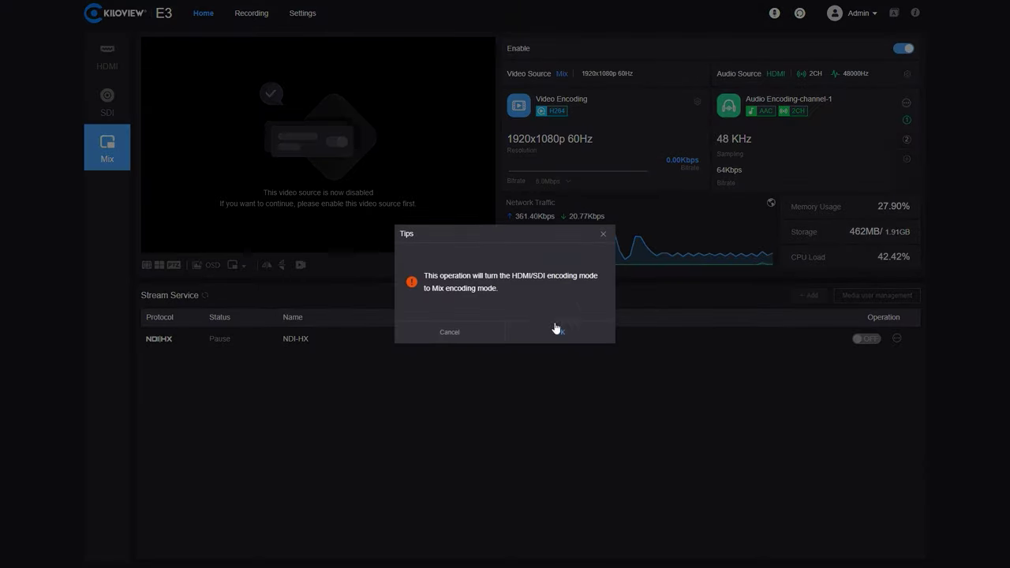
double_click(424, 276)
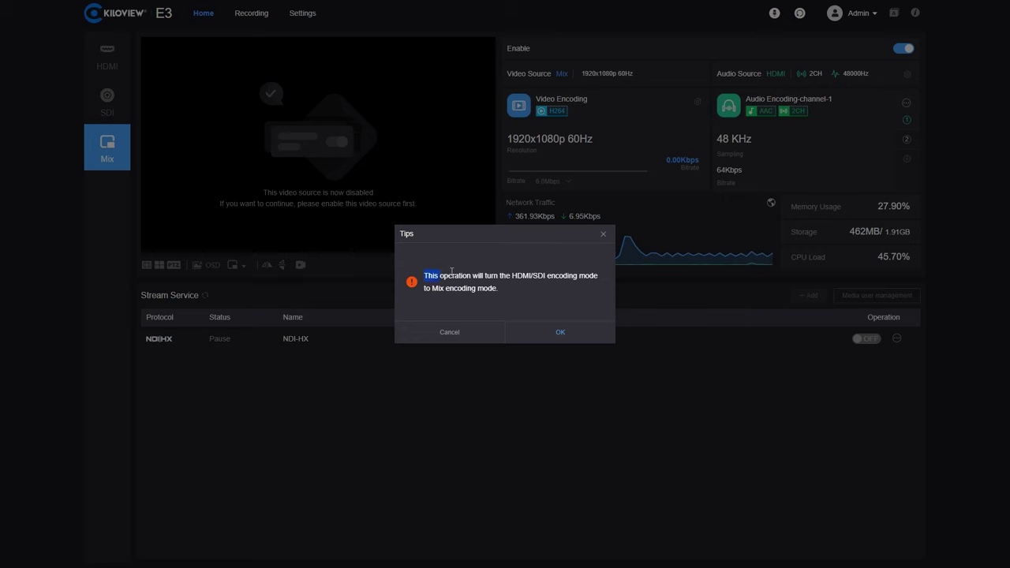
left_click_drag(546, 274, 544, 276)
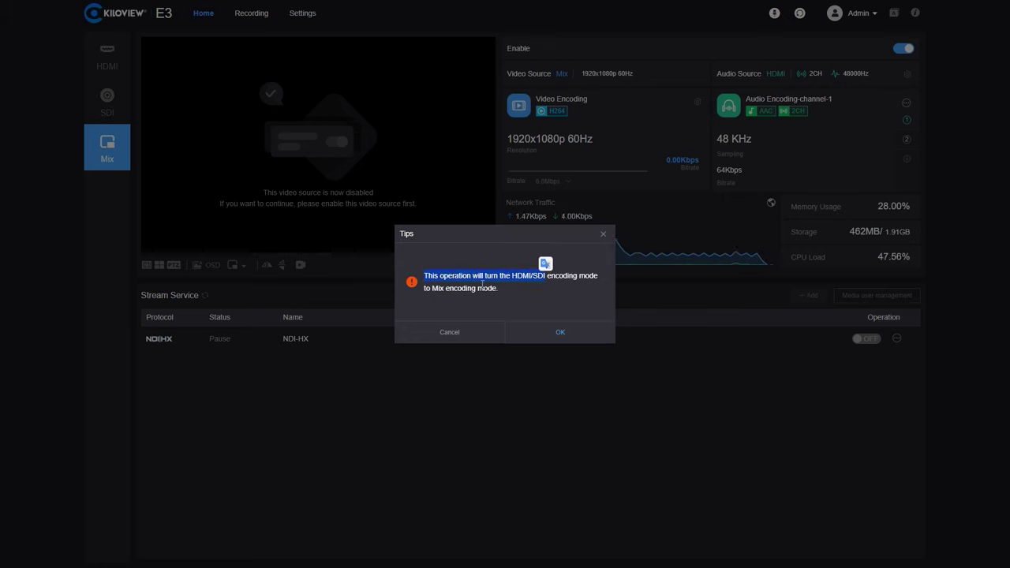
left_click(556, 332)
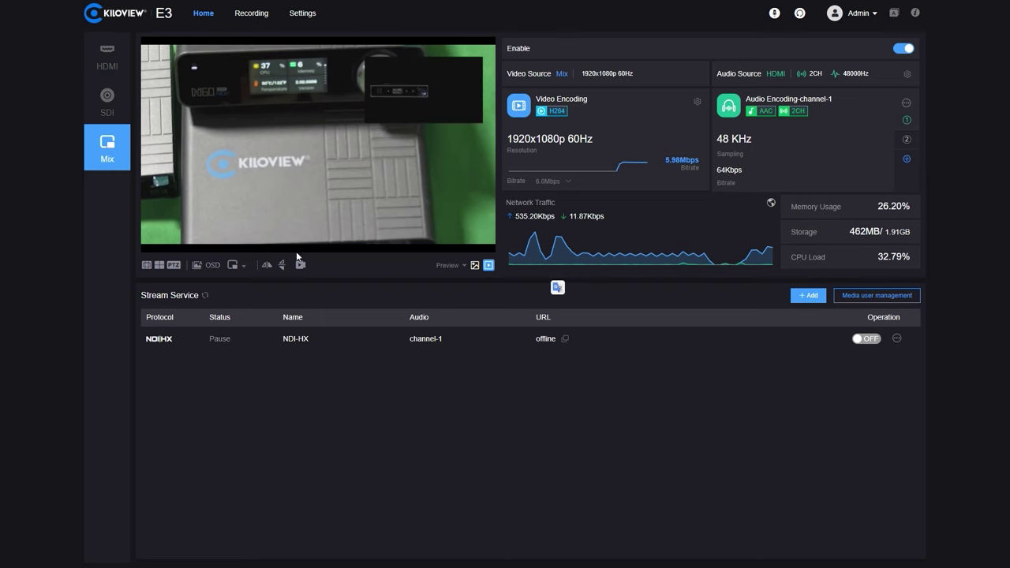
Swap the main and sub video sources in the Mix picture-in-picture.
left_click(234, 266)
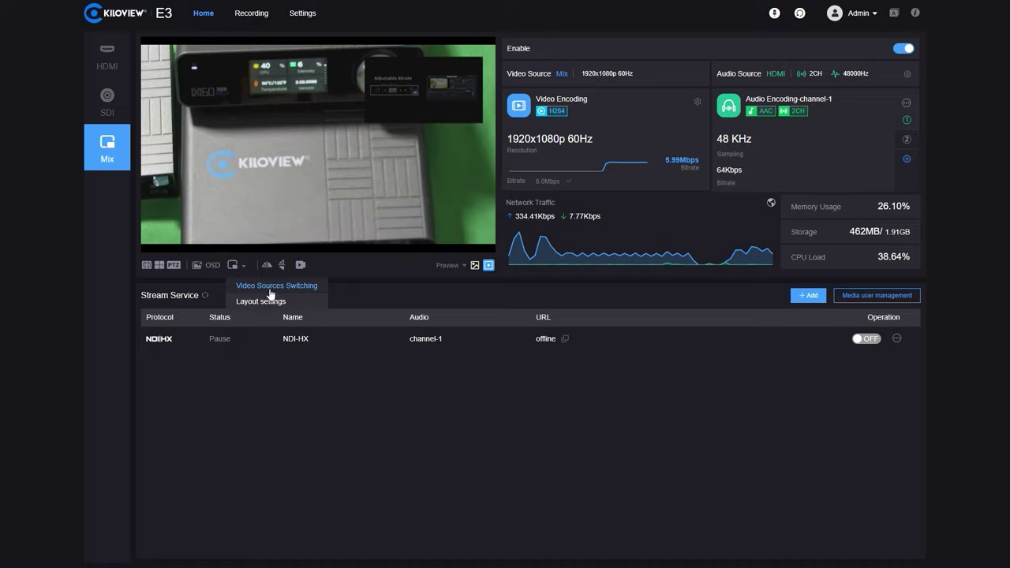
left_click(268, 287)
left_click(535, 331)
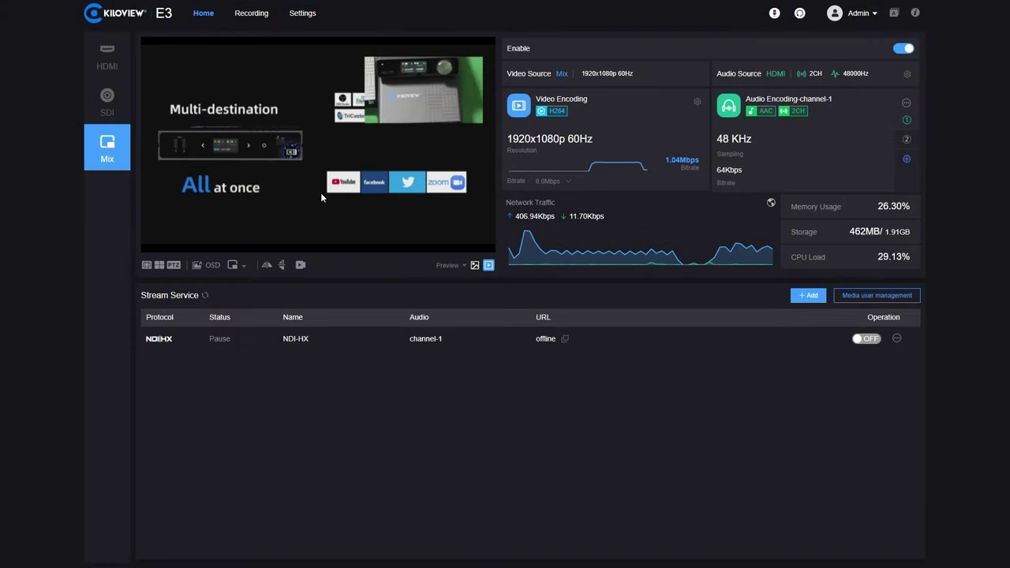
Move the sub image to the lower-right area of the Mix layout, at about X 62% and Y 61%, and apply it.
left_click(242, 270)
left_click(271, 300)
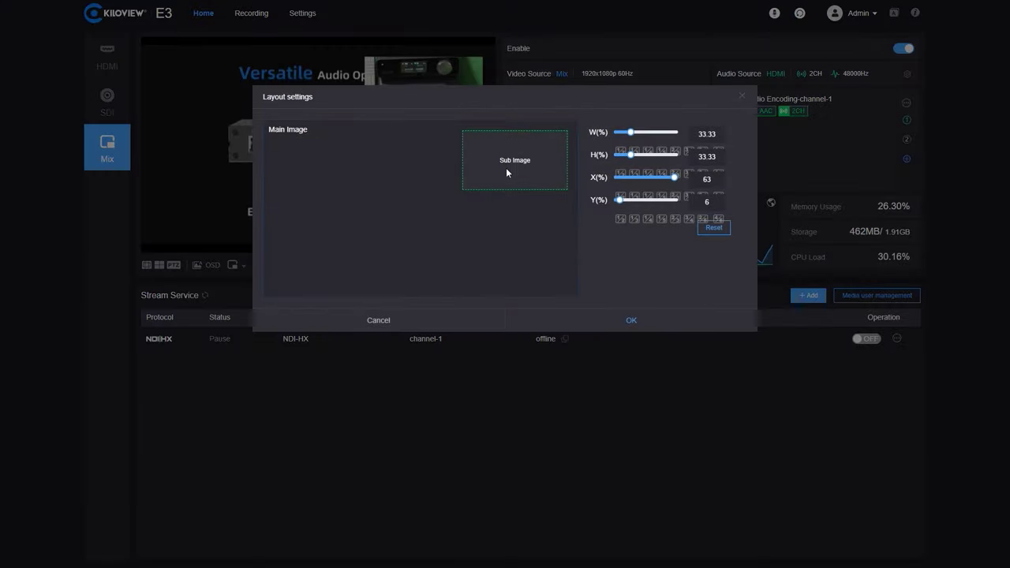
left_click_drag(506, 171, 504, 267)
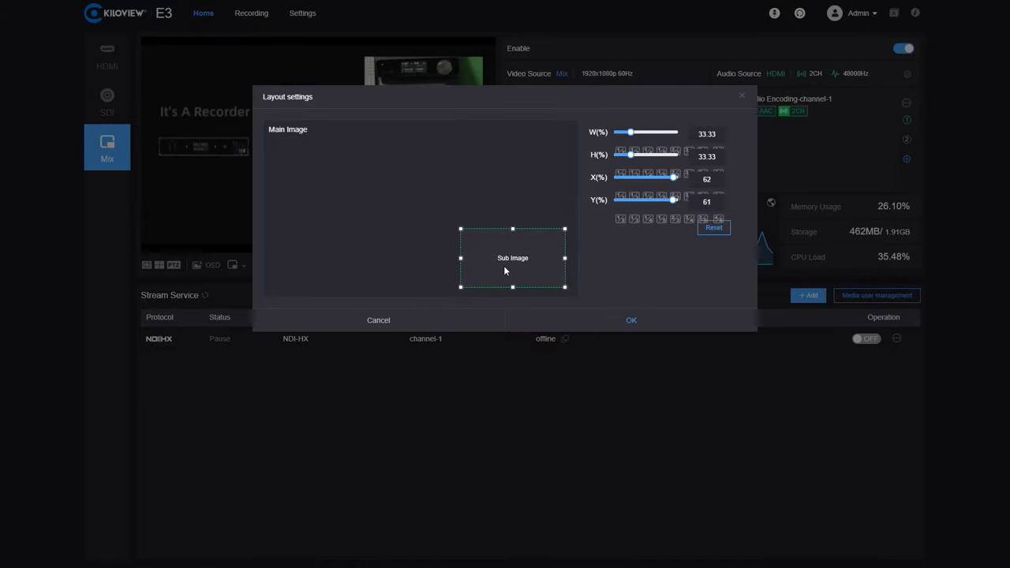
left_click(600, 328)
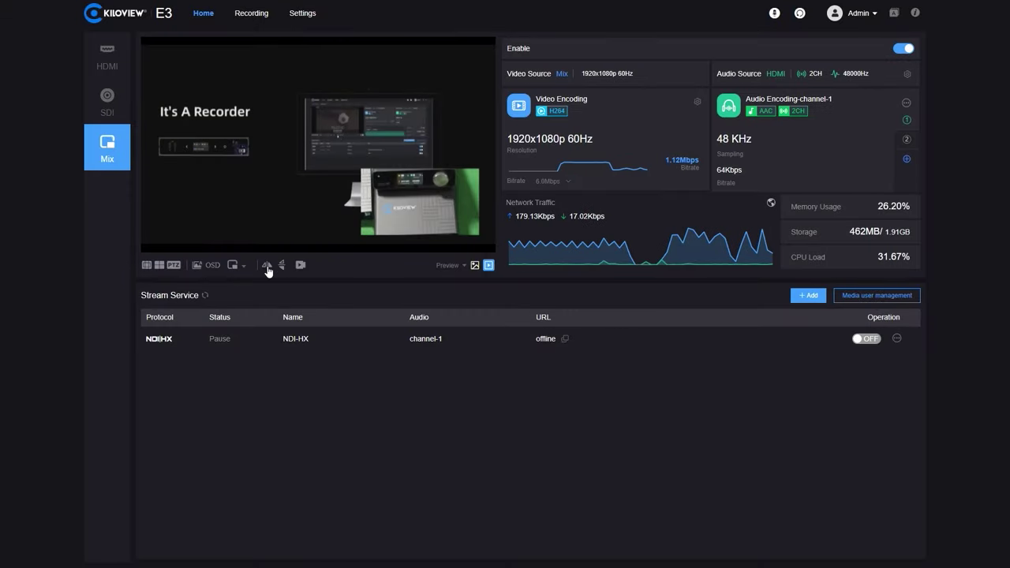
Enlarge the Mix layout's sub image to about 52% width and 54% height, positioned at about X 37% and Y 29%, and apply it.
mouse_move(236, 268)
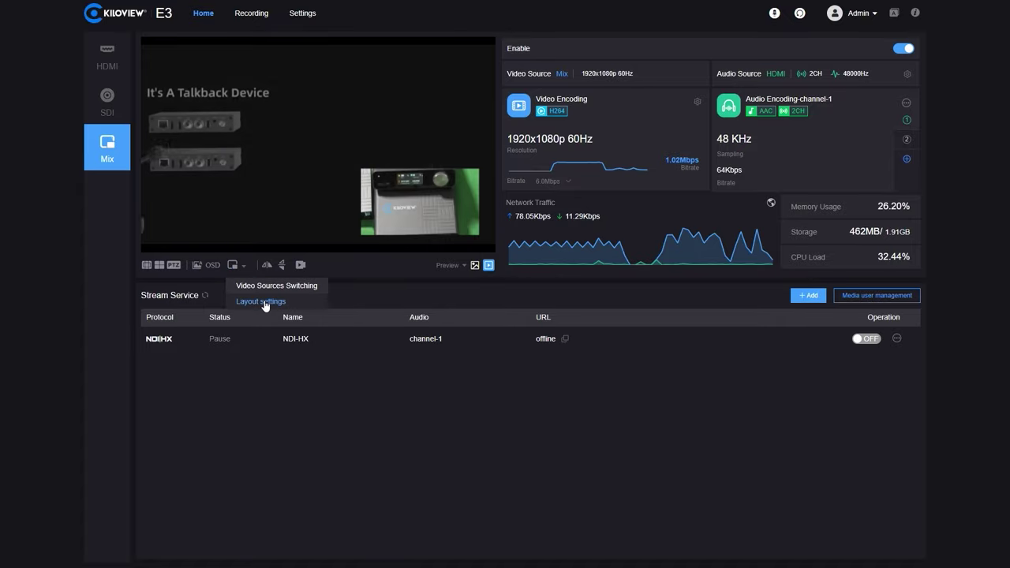
left_click(264, 303)
left_click(512, 232)
left_click_drag(511, 233, 545, 238)
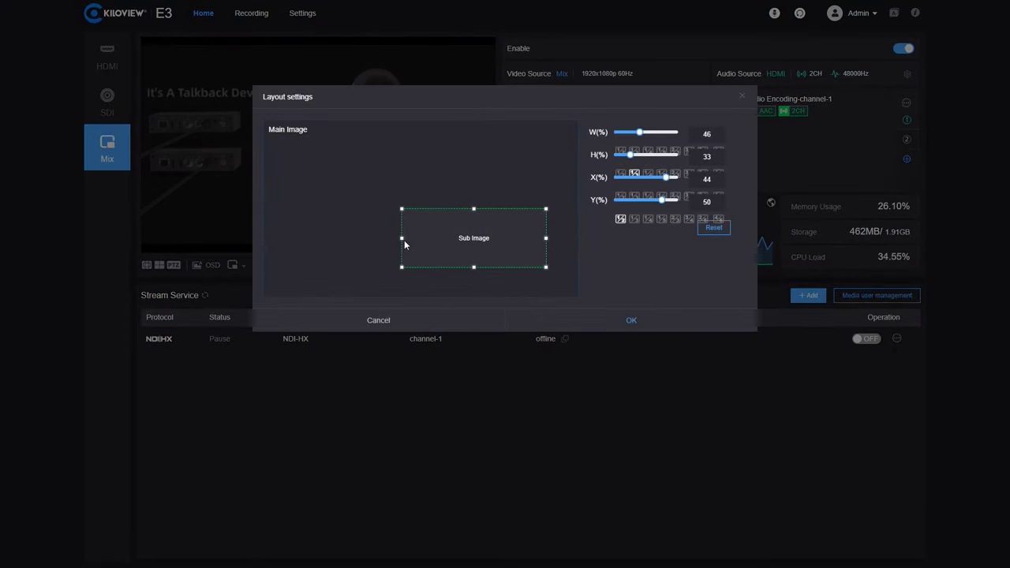
left_click_drag(402, 237, 382, 237)
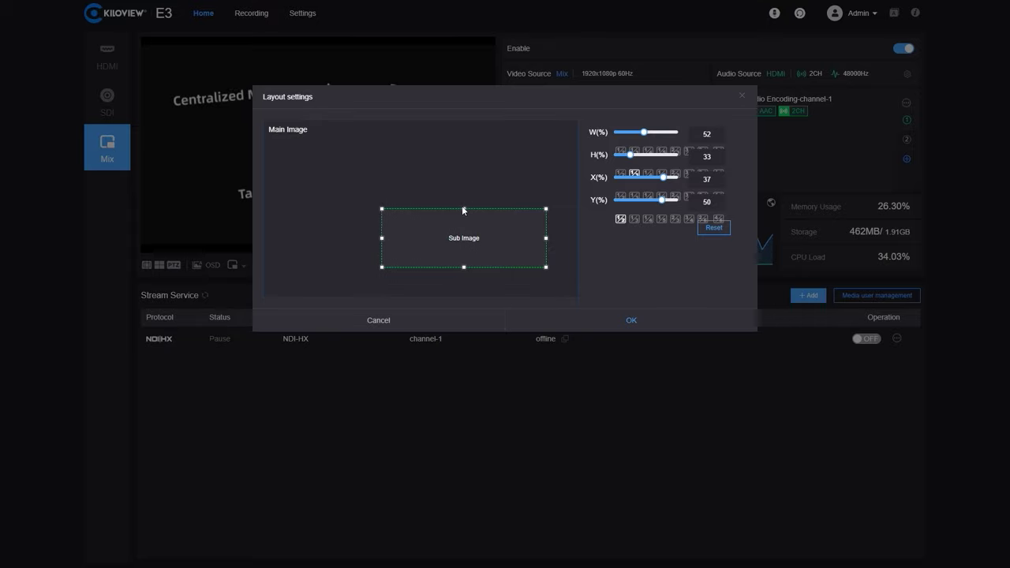
left_click_drag(464, 208, 464, 171)
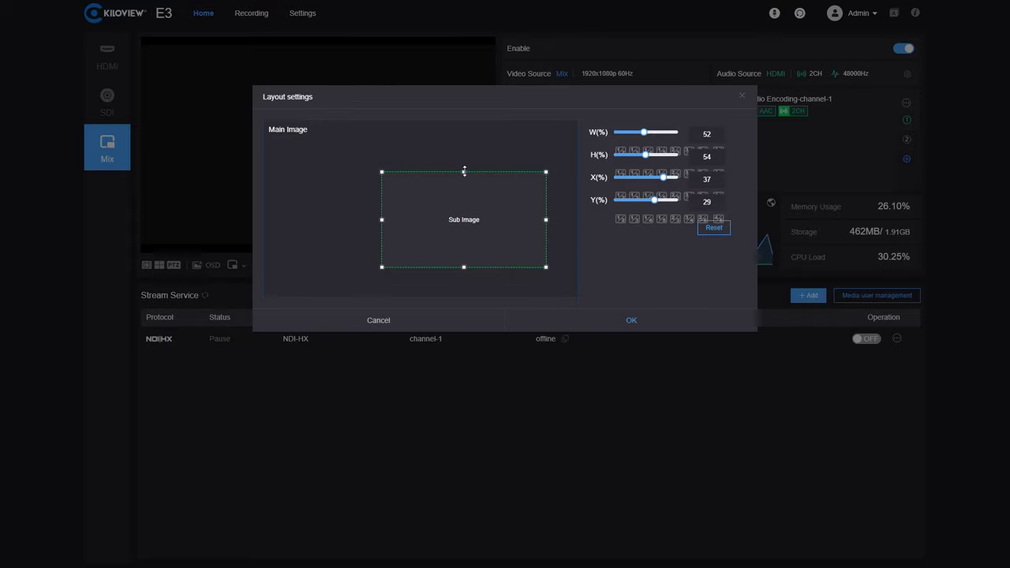
left_click(623, 317)
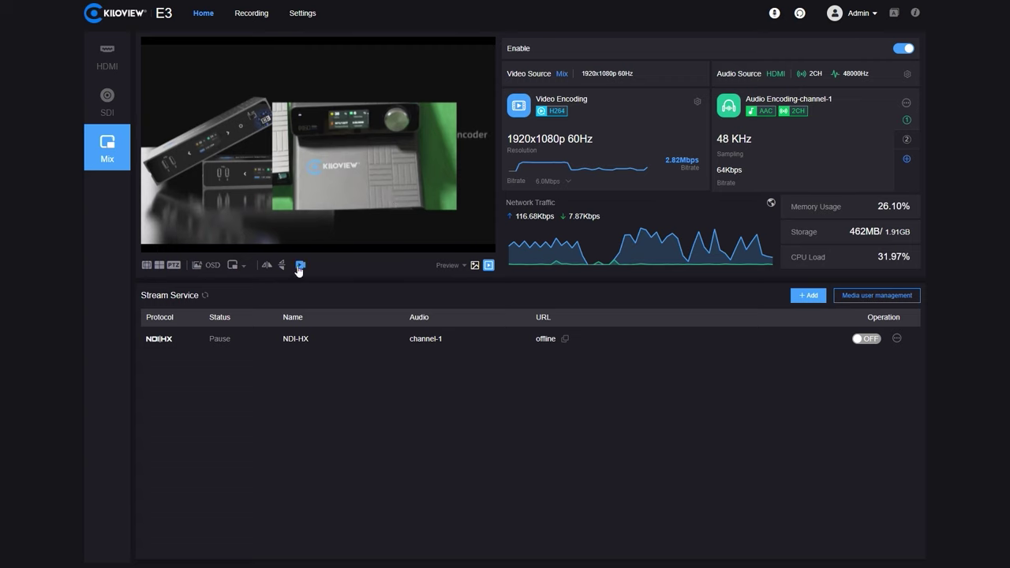